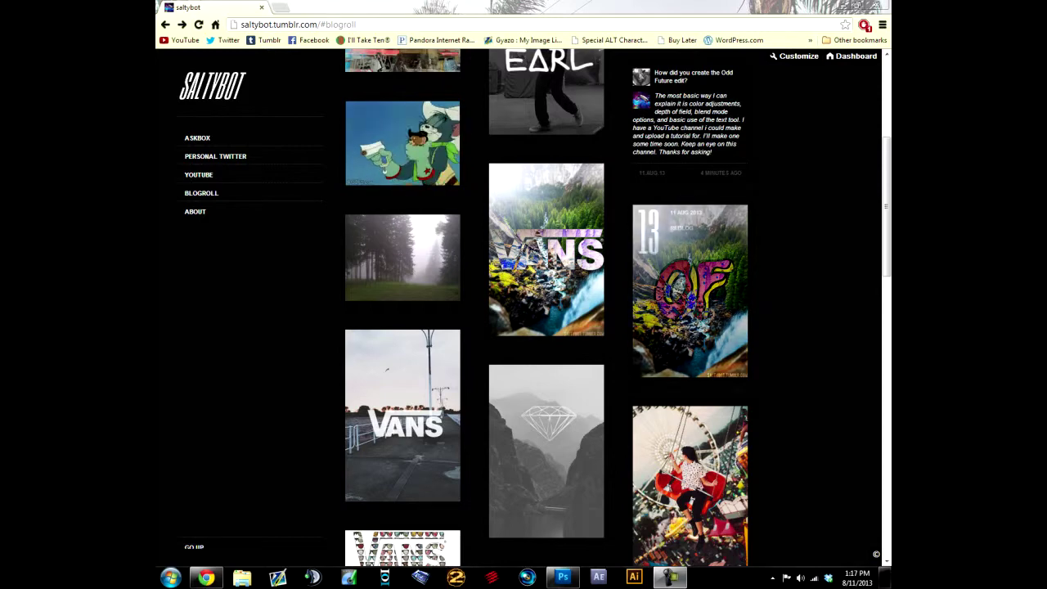
- Examine the finished OF forest edit in its Tumblr post, glance over the other blog posts, and return to that post
left_click(690, 291)
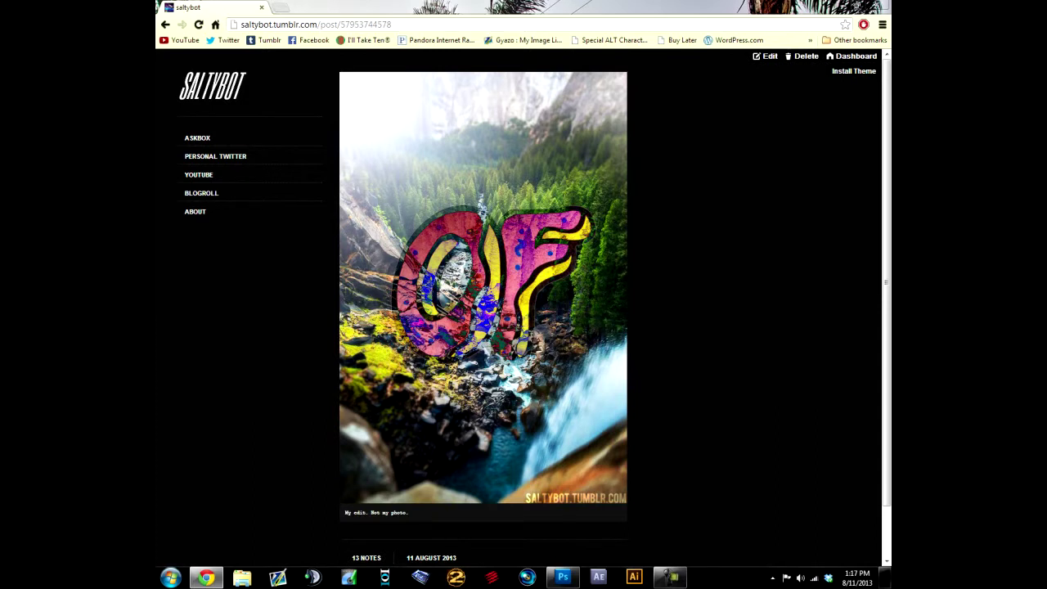
scroll(482, 286, "down", 2)
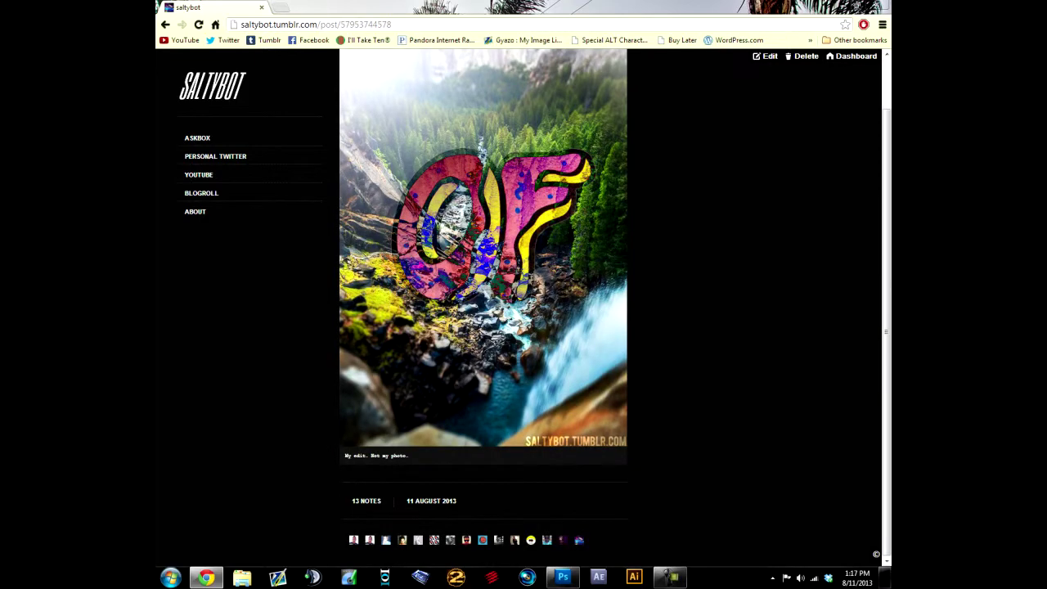
scroll(483, 286, "up", 2)
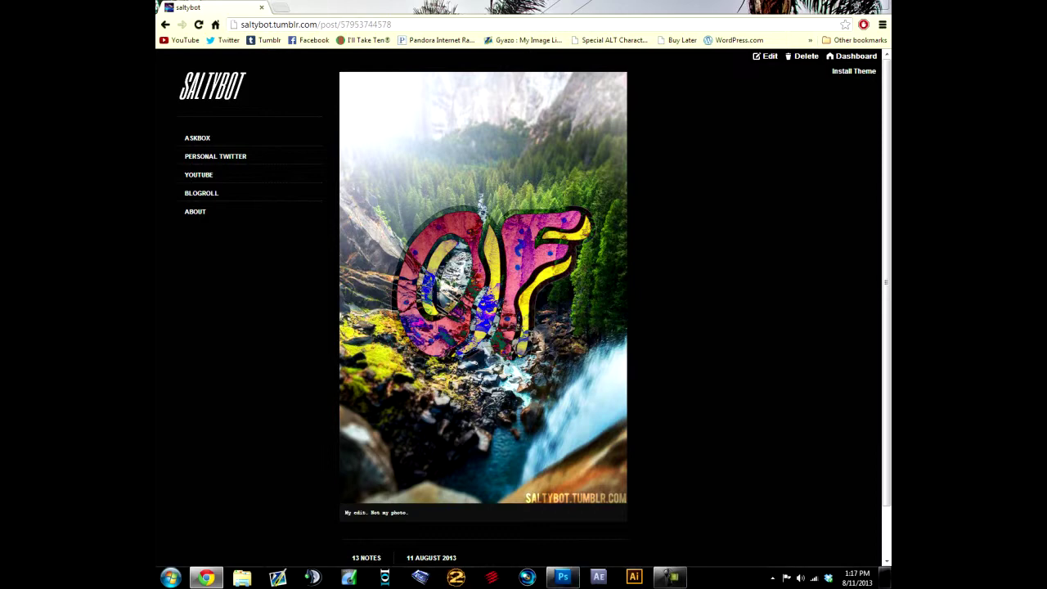
left_click(166, 25)
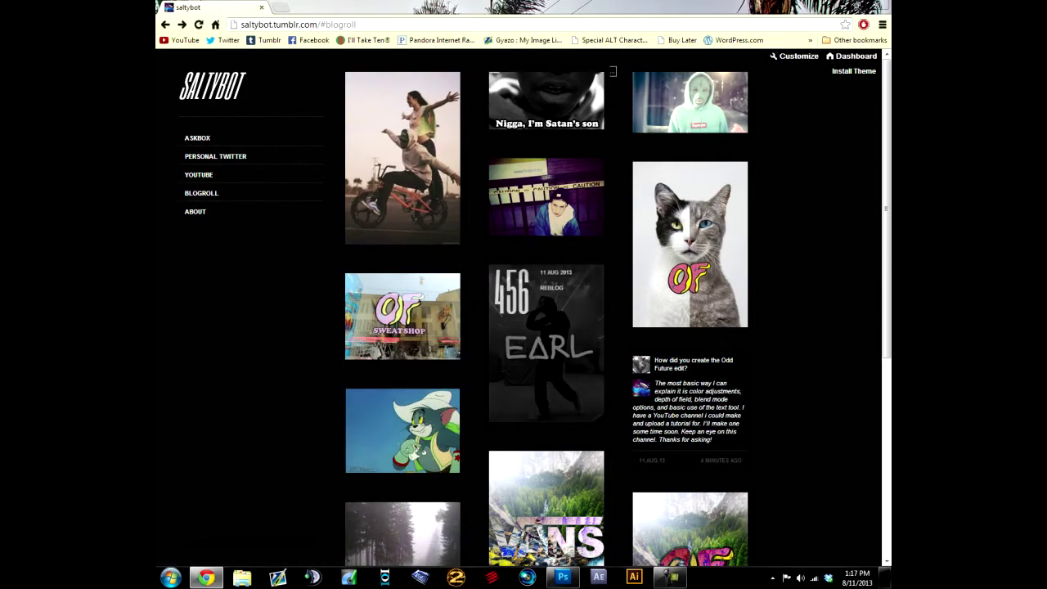
scroll(564, 363, "down", 3)
left_click(547, 253)
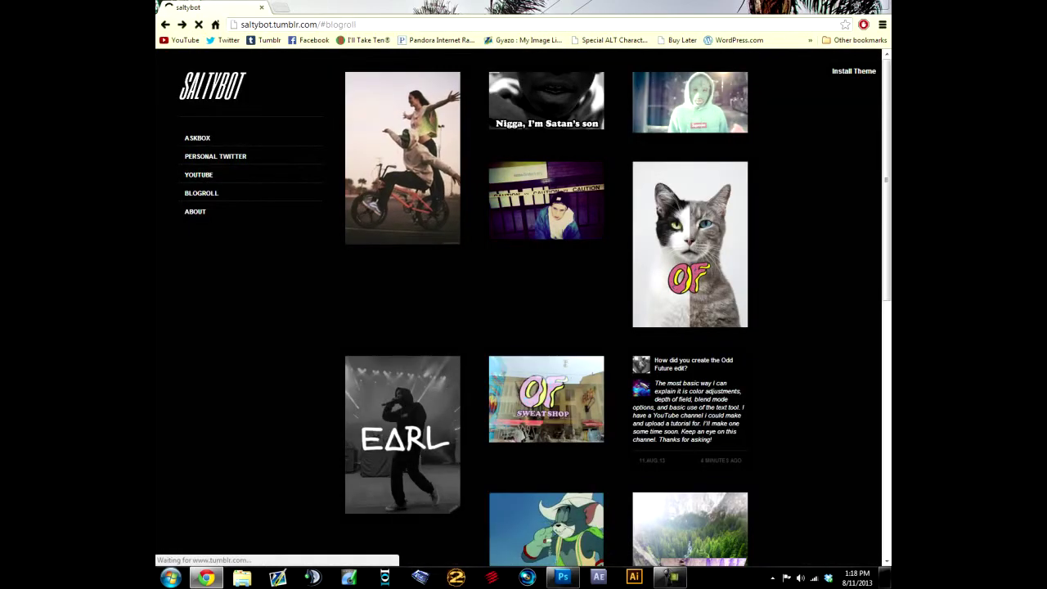
scroll(547, 400, "up", 3)
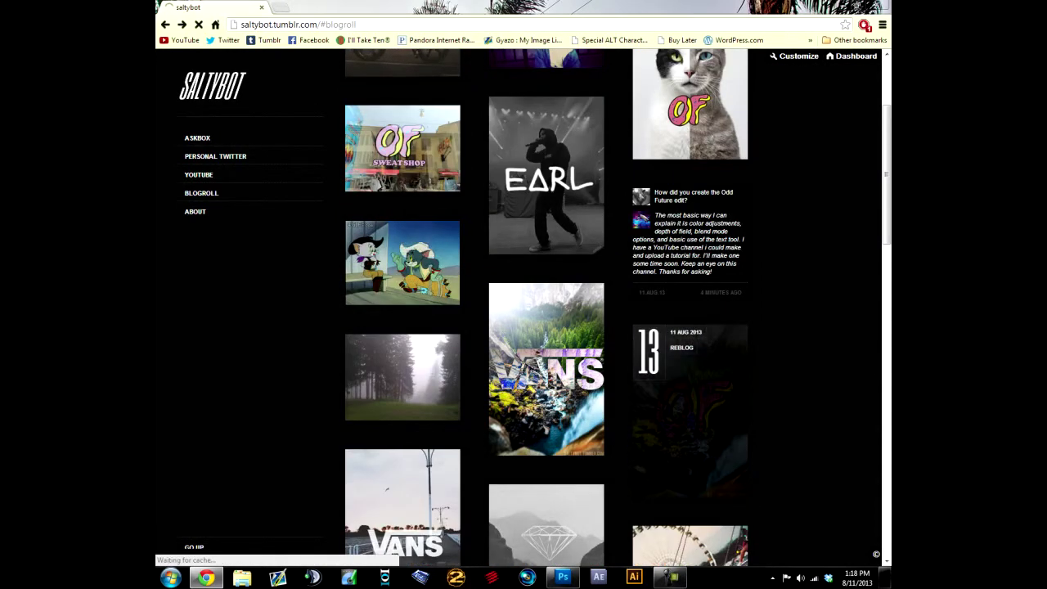
left_click(690, 417)
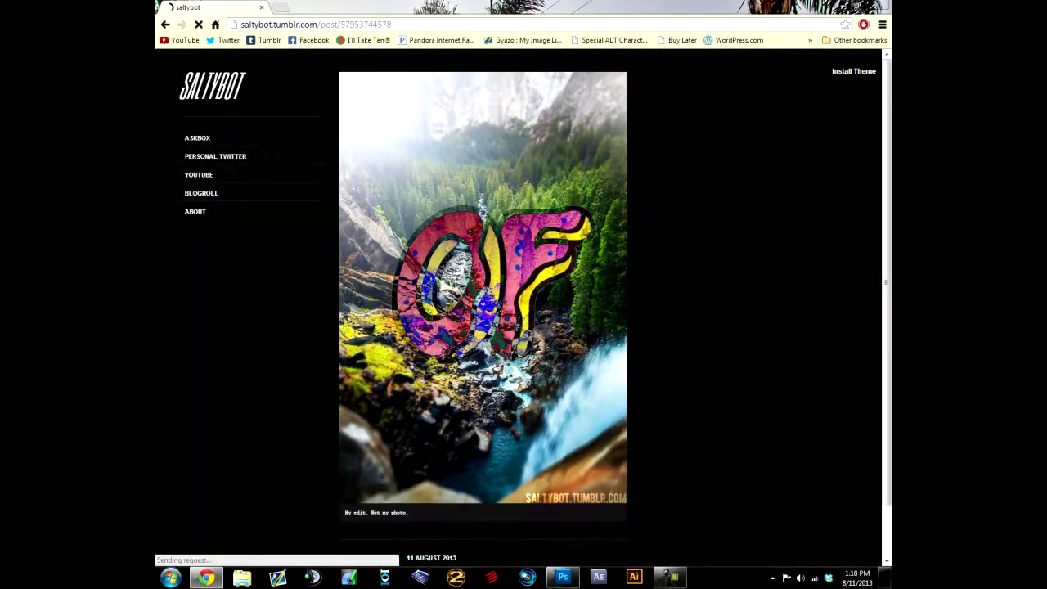
- Switch to Photoshop and open the OF Forrest PSD from the Picture Edits folder
left_click(562, 578)
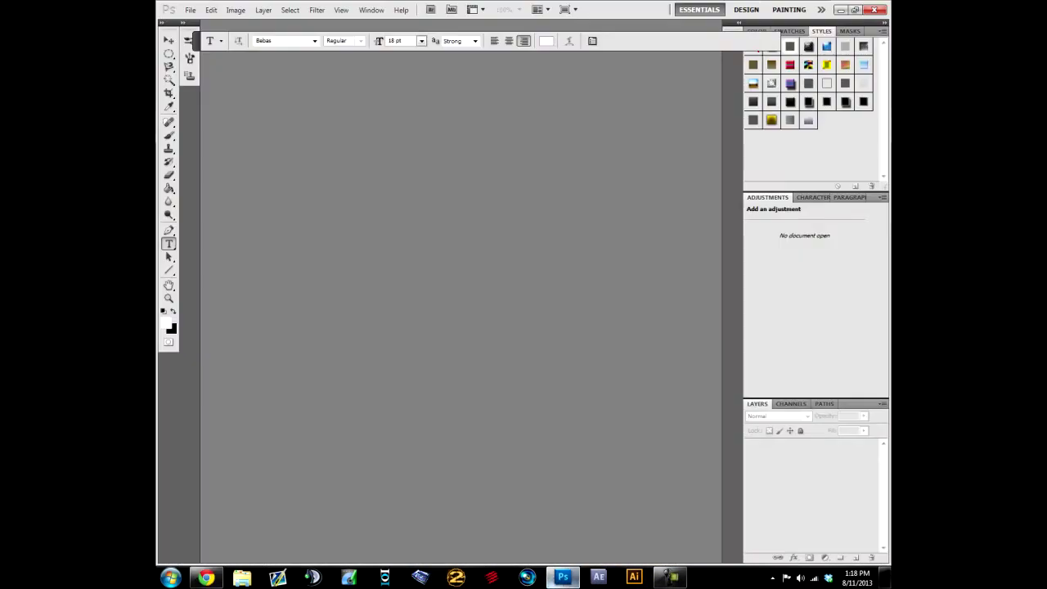
left_click(191, 10)
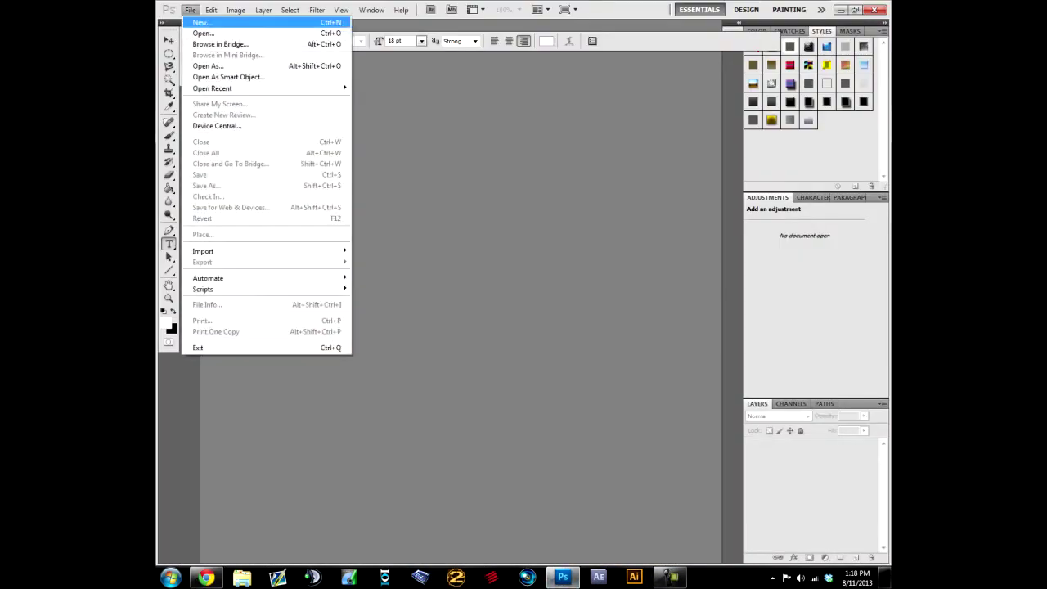
key("Return")
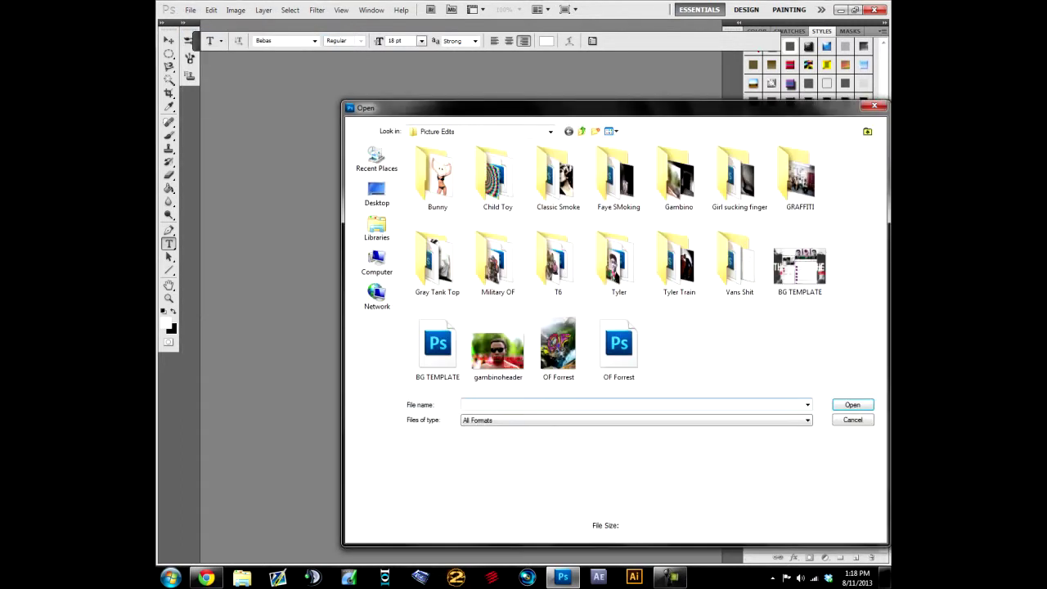
left_click(619, 347)
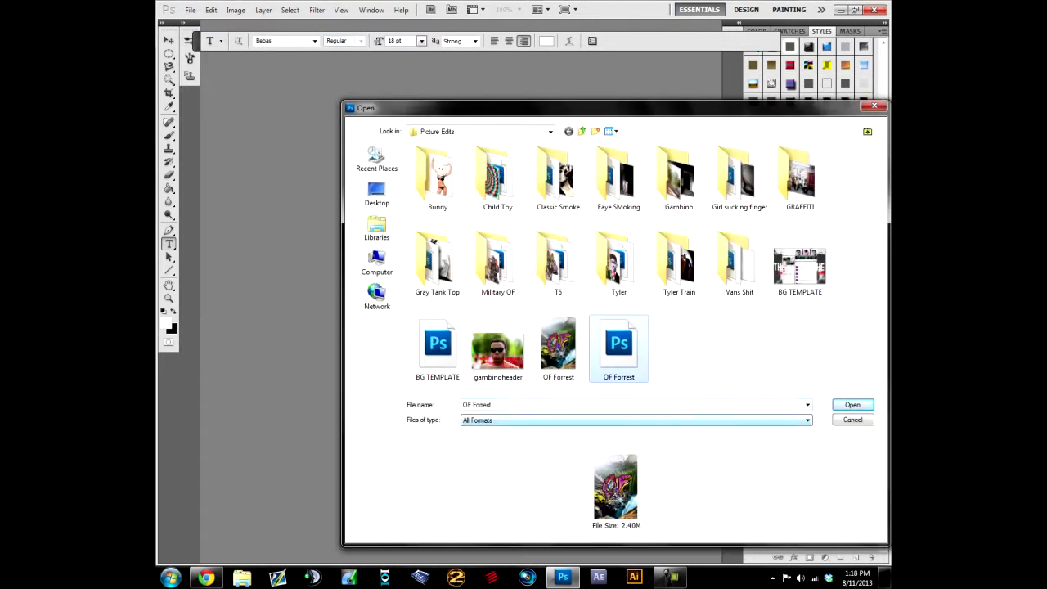
left_click(852, 405)
key("Return")
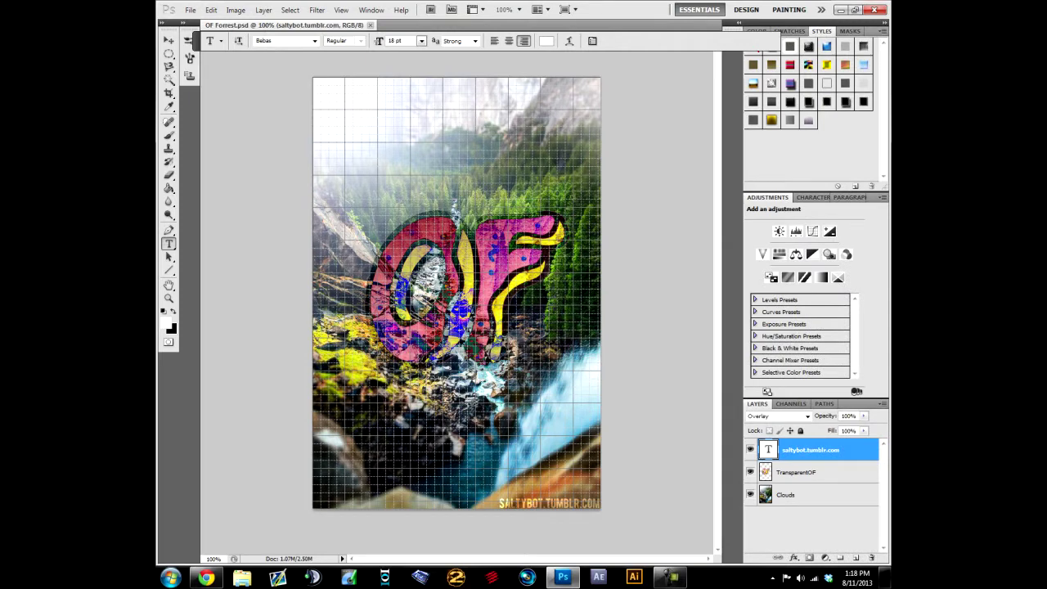
- Hide the grid over the OF Forrest image by turning off the view's Extras
left_click(316, 10)
mouse_move(341, 10)
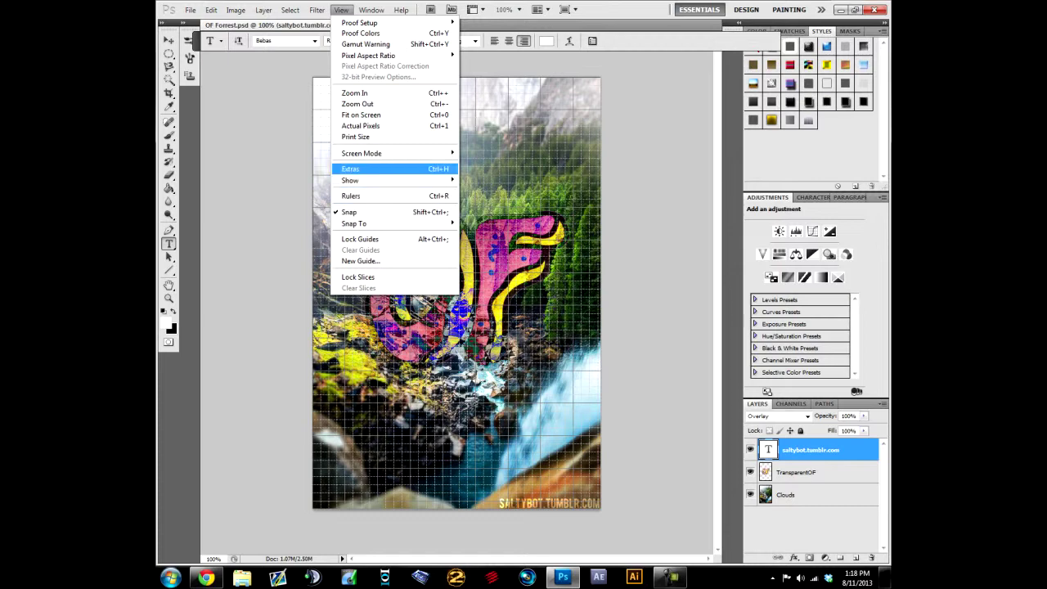
mouse_move(360, 180)
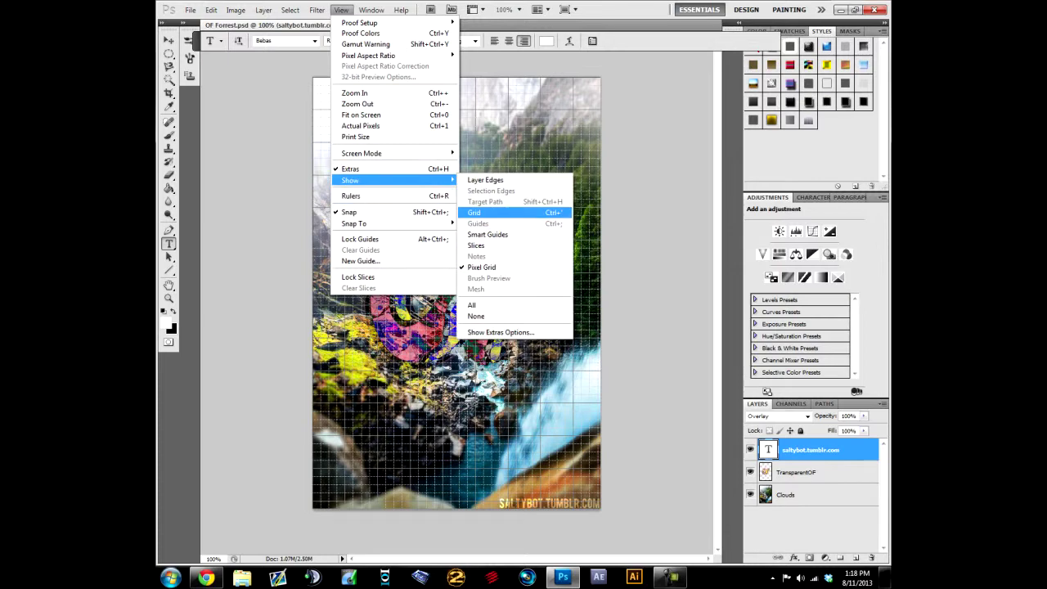
left_click(490, 268)
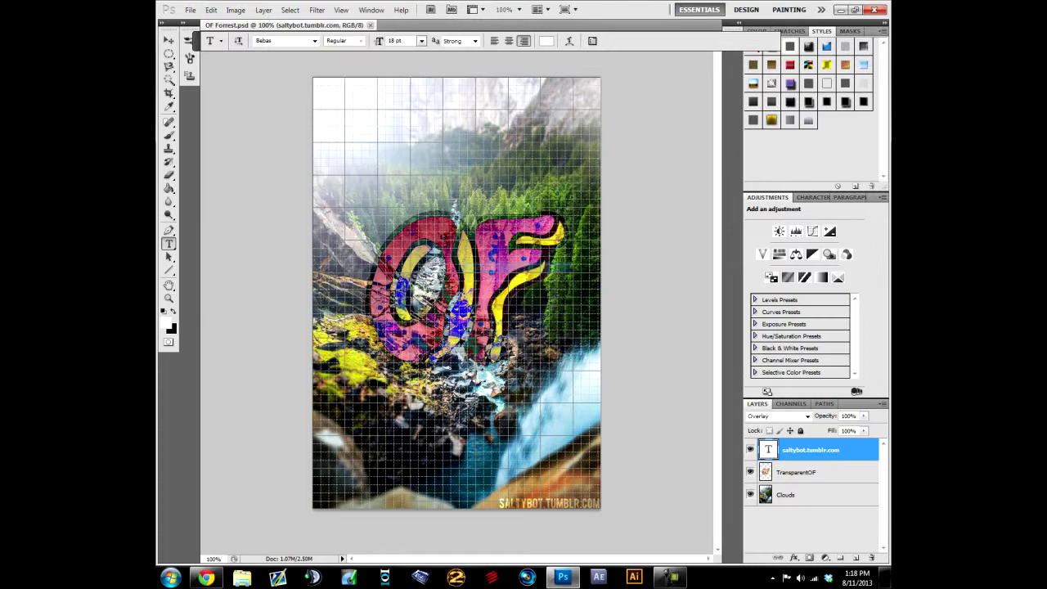
left_click(340, 10)
left_click(352, 169)
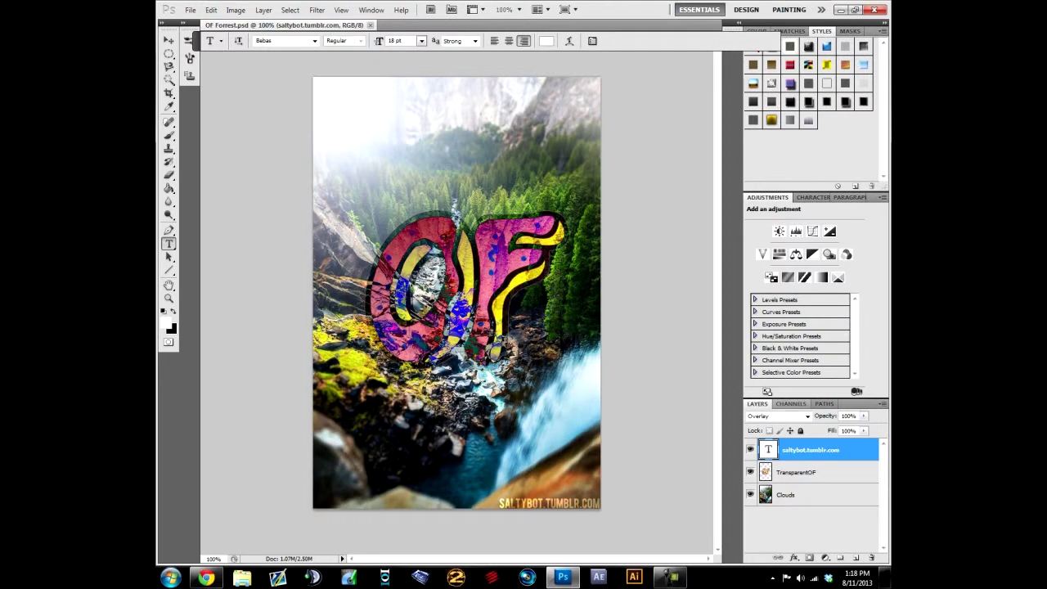
- Go through the three layers, then hide the saltybot.tumblr.com text and TransparentOF layers to inspect the Clouds layer alone
left_click(809, 527)
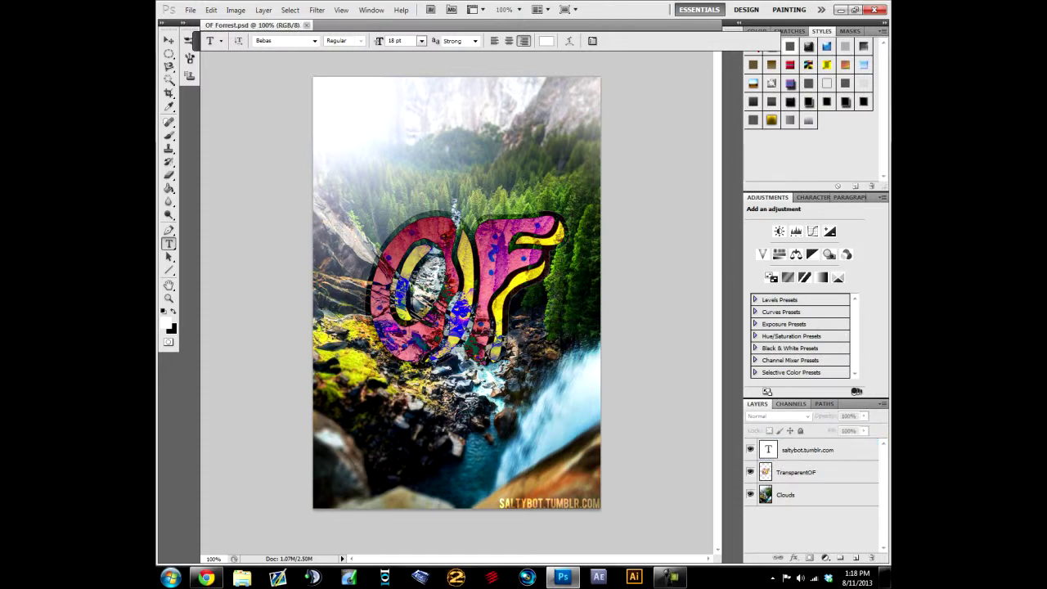
left_click(810, 450)
left_click(801, 472)
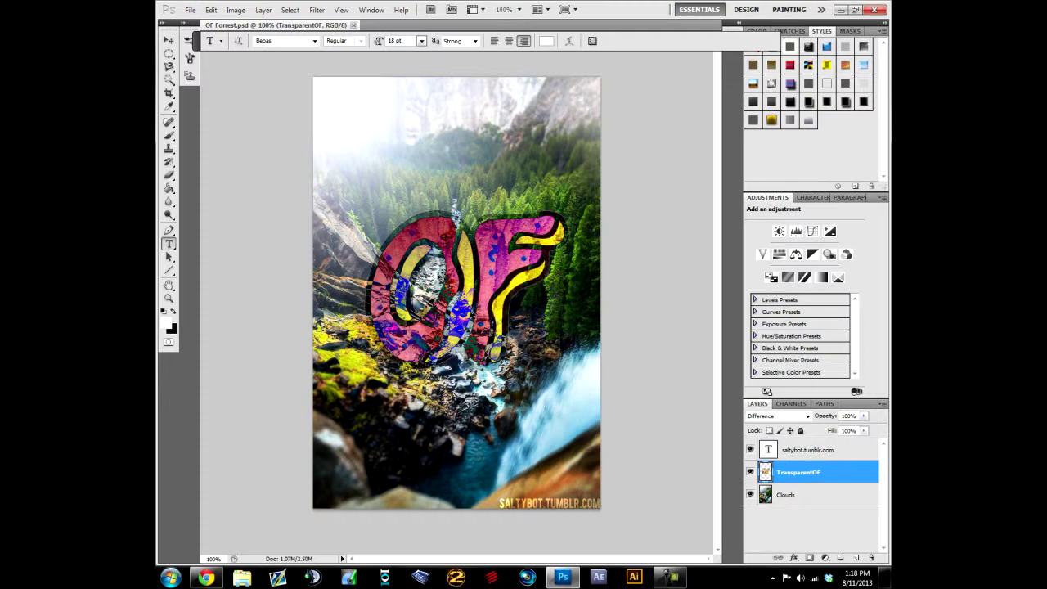
left_click(802, 494)
left_click_drag(749, 450, 749, 472)
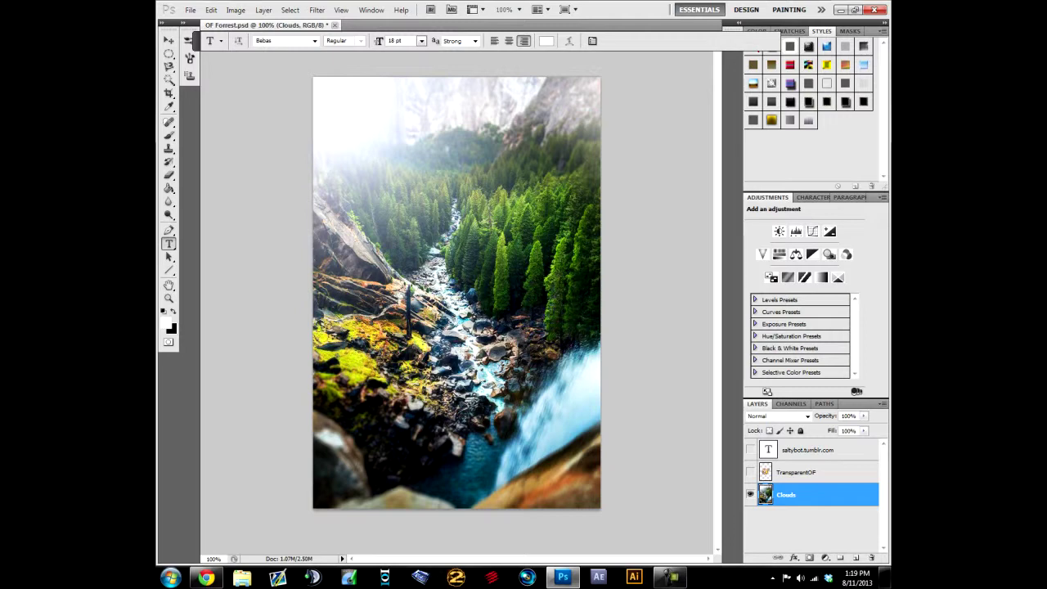
- Show the TransparentOF and watermark text layers again, and keep the current Windows color scheme without further messages
left_click(750, 472)
left_click(750, 450)
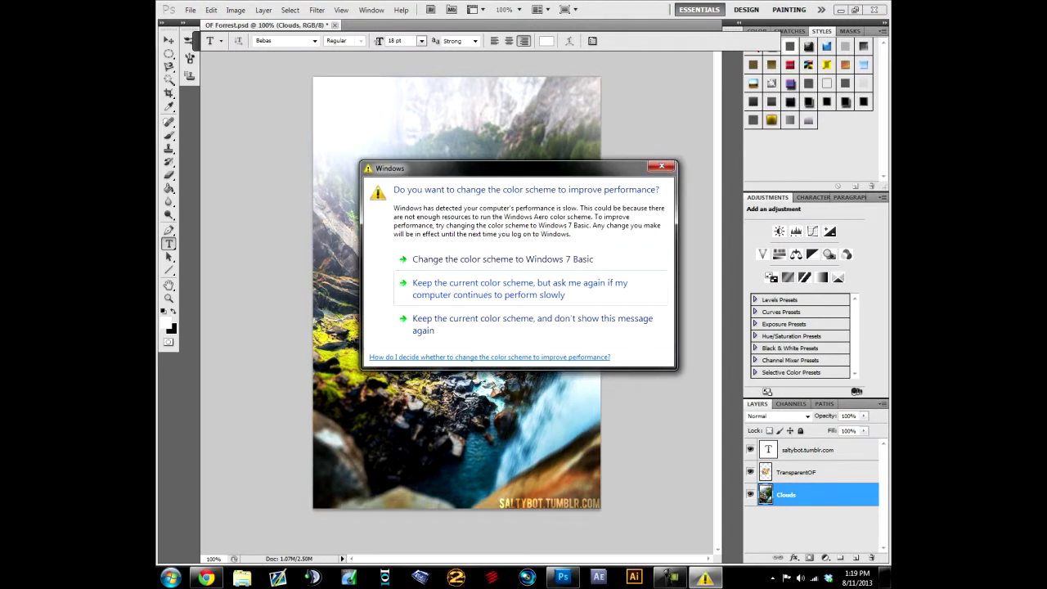
left_click(532, 324)
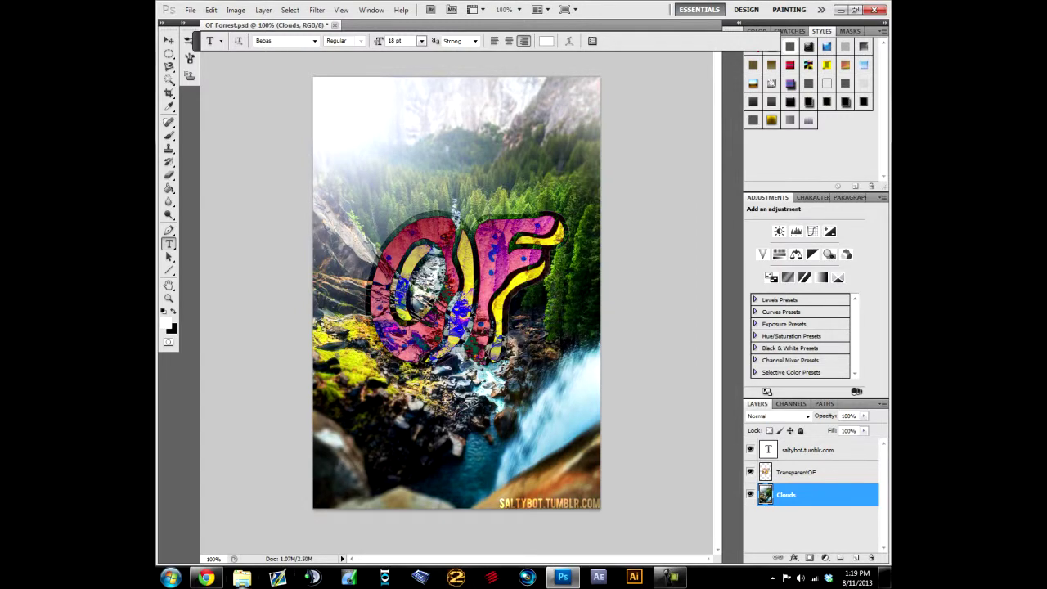
- Switch to Windows Explorer and open the Picture Edits folder in the Pictures library
left_click(242, 577)
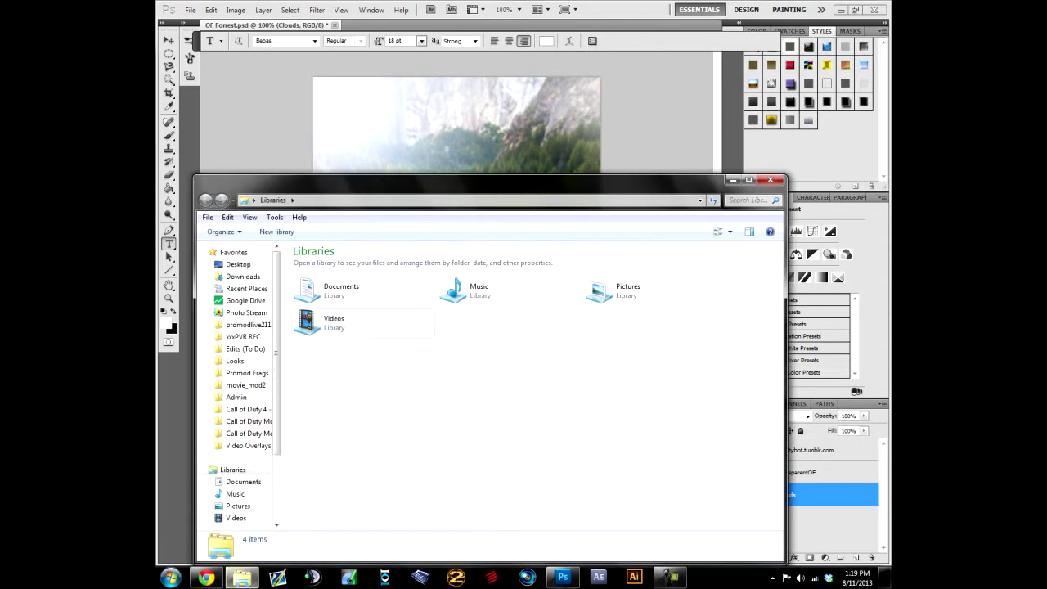
double_click(627, 290)
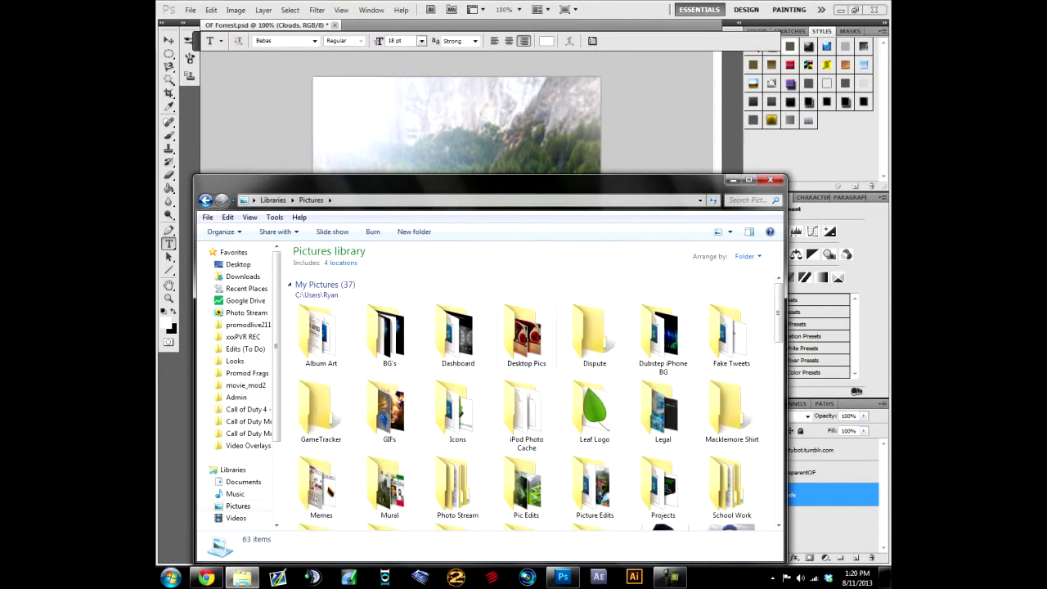
left_click(458, 336)
scroll(532, 400, "down", 2)
left_click(594, 478)
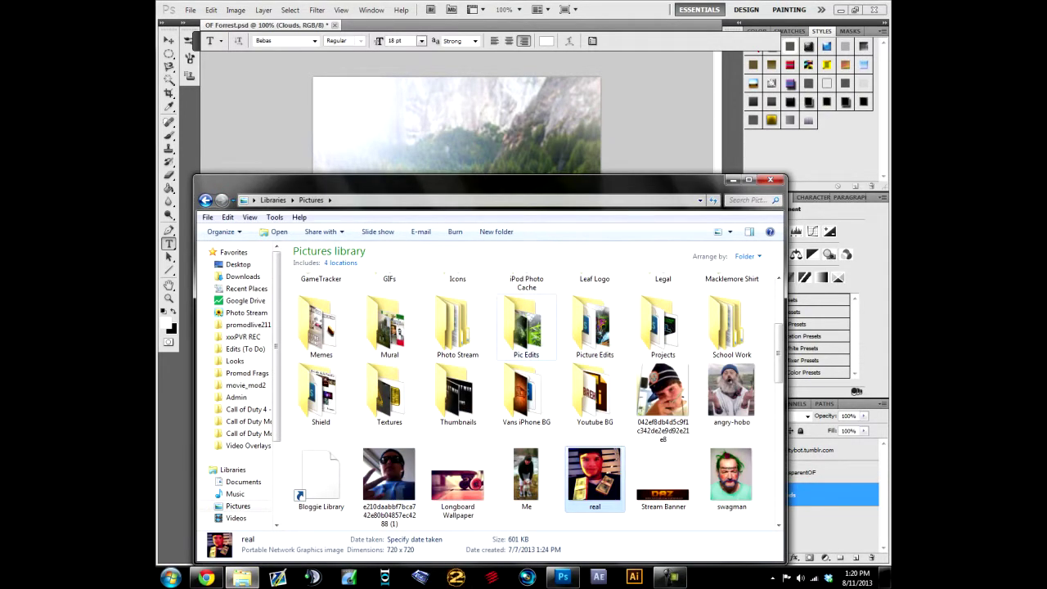
left_click(526, 327)
scroll(662, 409, "up", 2)
double_click(595, 489)
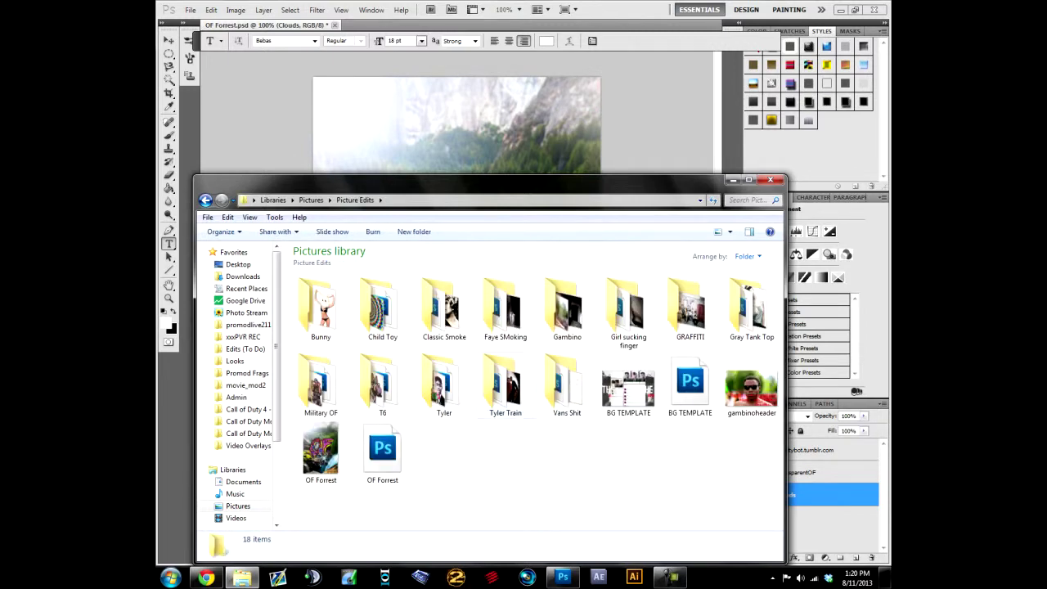
- Go into Vans Shit and its Forrest One subfolder, and open Orig.jpg as a separate document in Photoshop
double_click(566, 385)
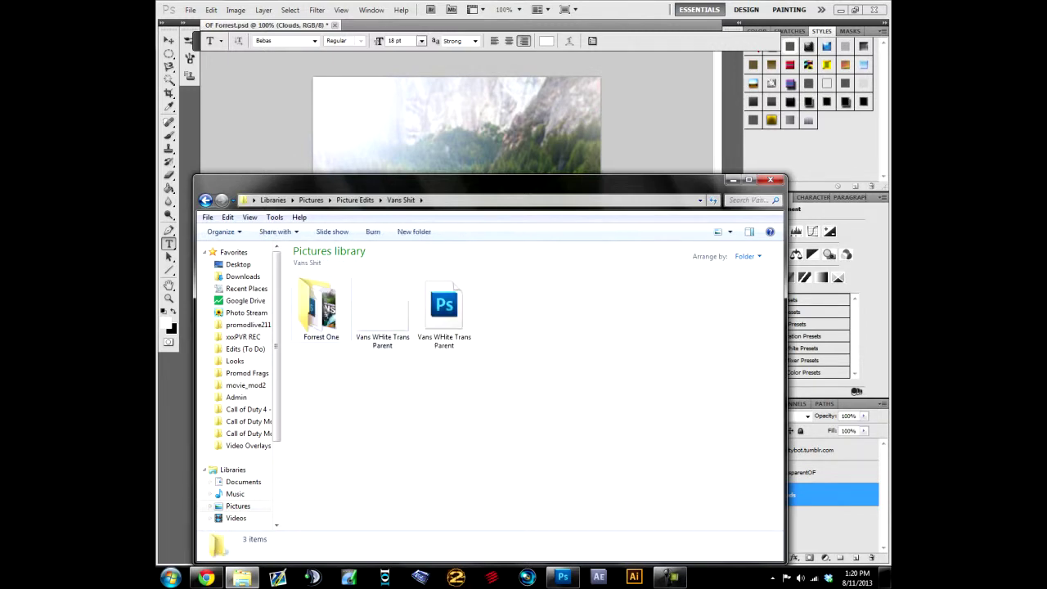
double_click(321, 306)
left_click_drag(321, 307, 367, 24)
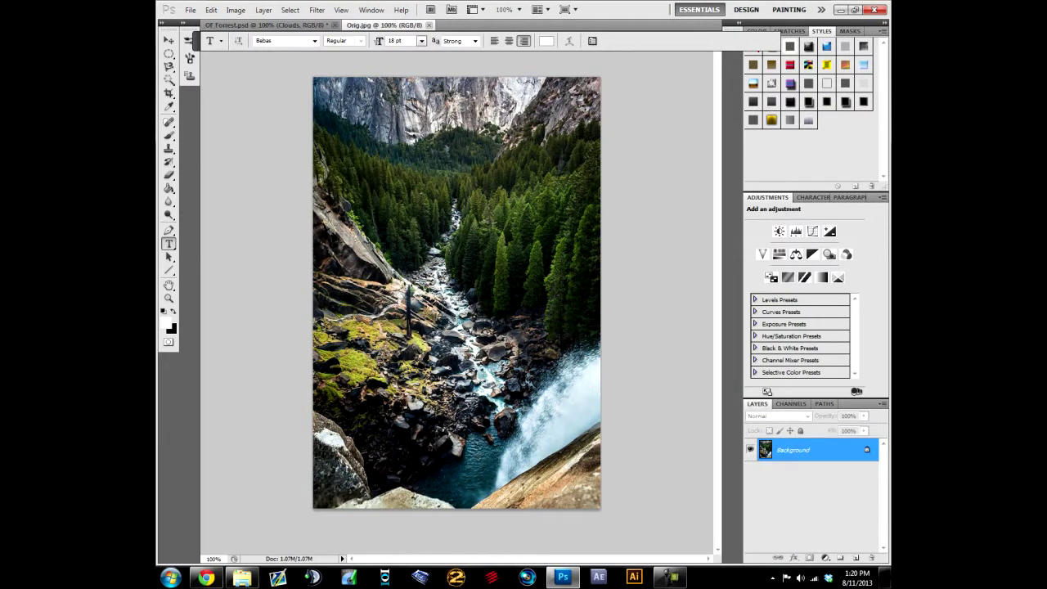
- Convert the locked Background of Orig.jpg into a normal layer named Layer 0 and add a Hue/Saturation adjustment layer
double_click(793, 450)
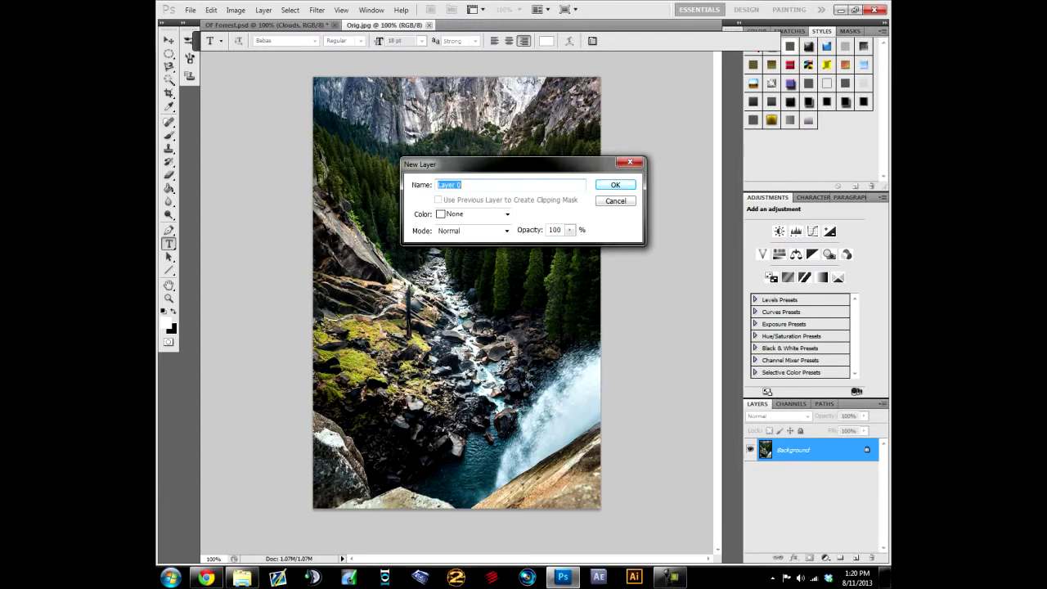
key("Return")
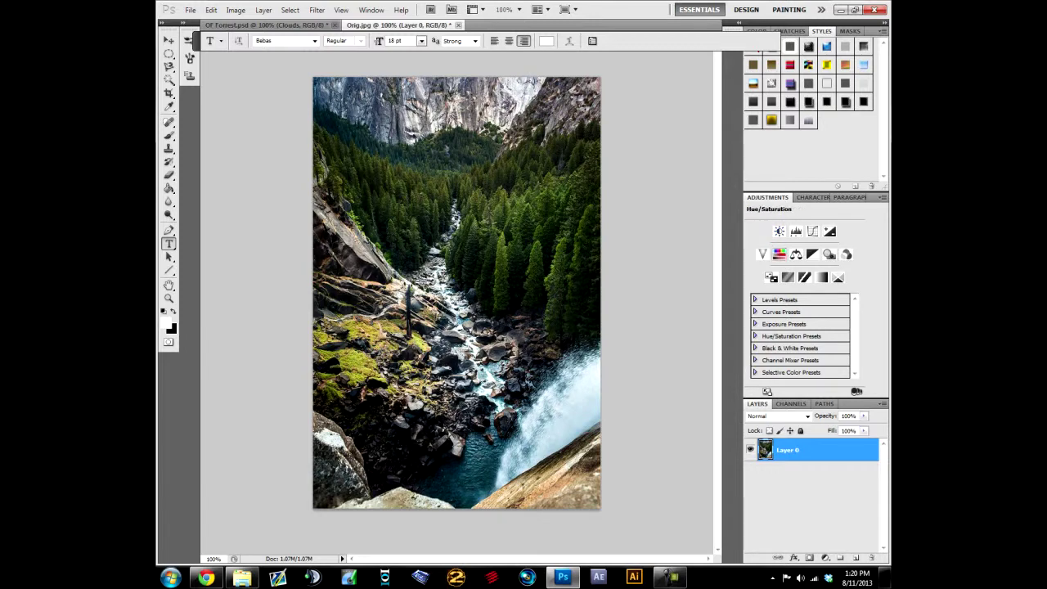
left_click(778, 255)
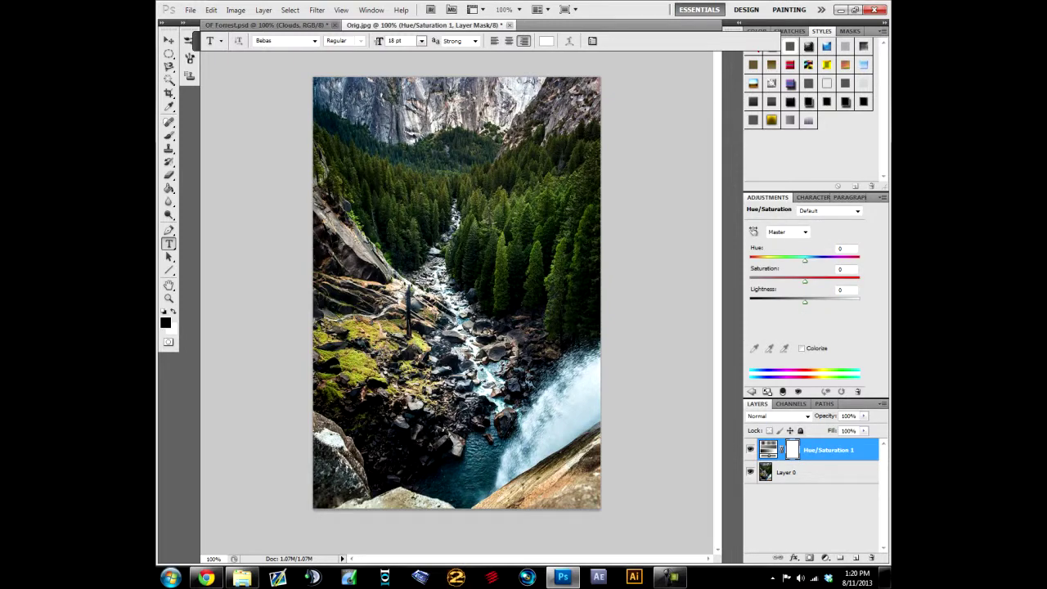
- Try a saturation of +94 on the Hue/Saturation adjustment, and settle on +47
left_click_drag(804, 281, 854, 282)
right_click(843, 269)
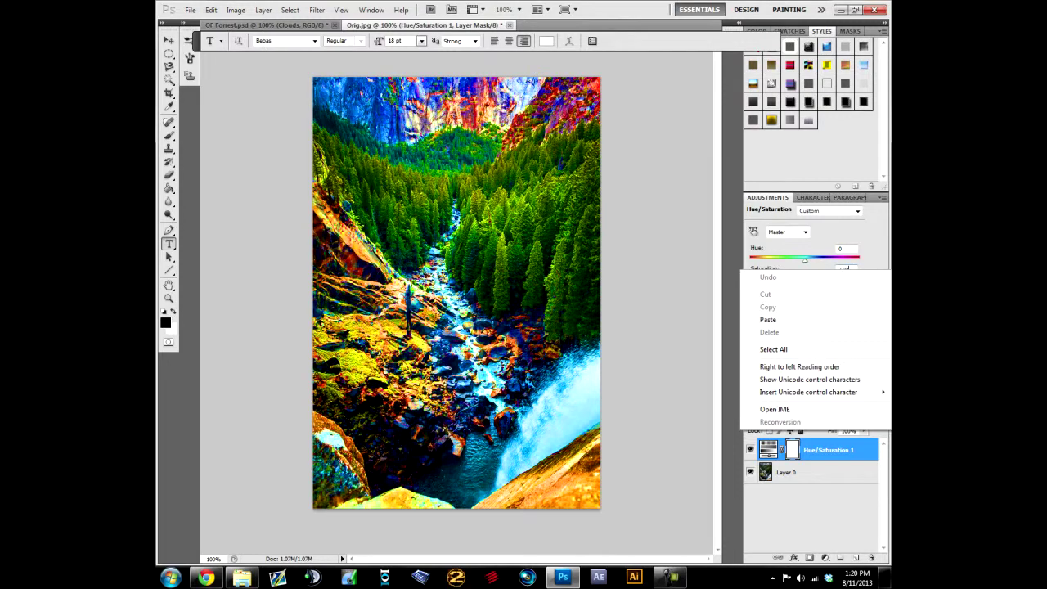
key("Escape")
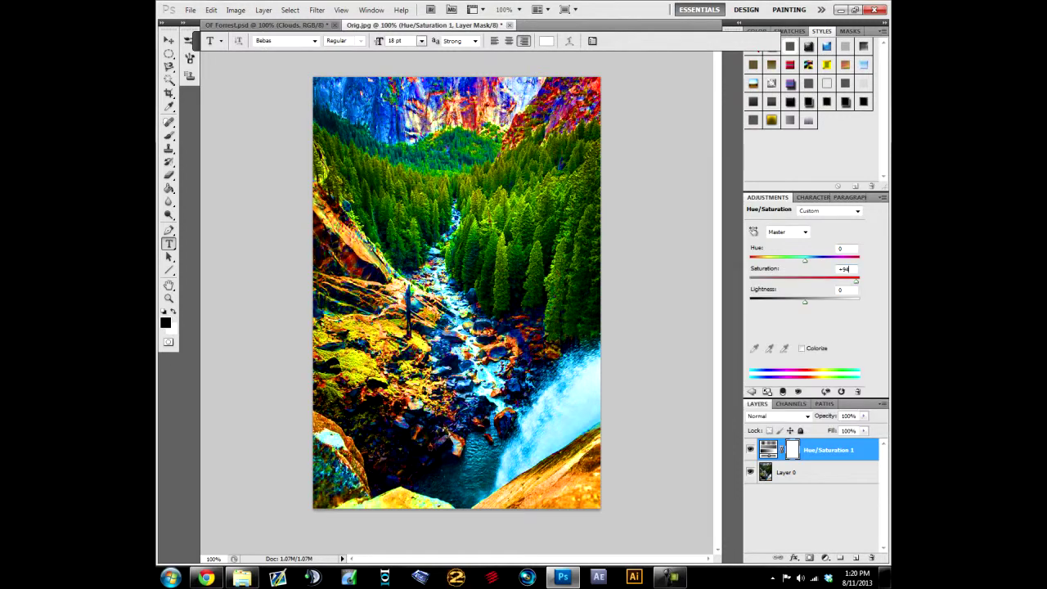
left_click_drag(856, 281, 827, 281)
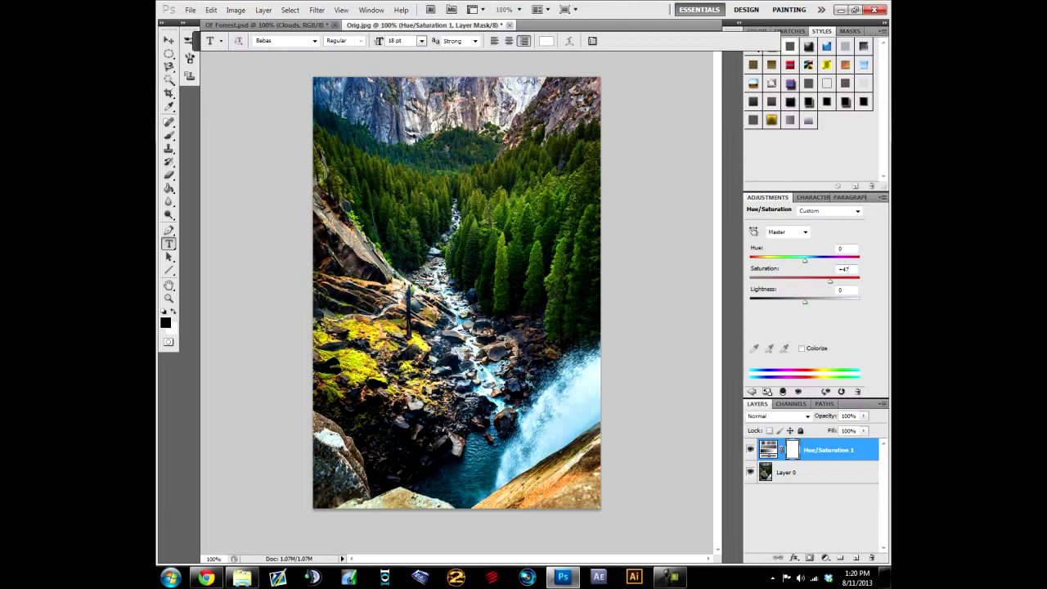
- Try a hue of -39 on the Hue/Saturation adjustment, and settle on +9
left_click_drag(805, 260, 793, 260)
key("shift+Down")
key("shift+Down")
key("Tab")
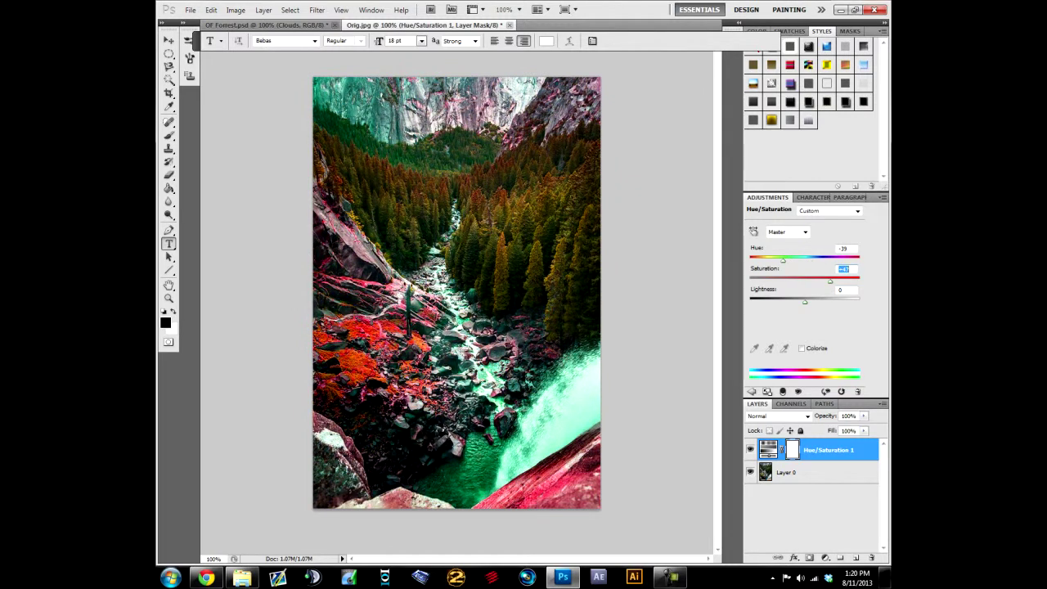
mouse_move(782, 260)
left_mouse_down()
mouse_move(815, 260)
mouse_move(803, 260)
left_mouse_up()
key("shift+Up")
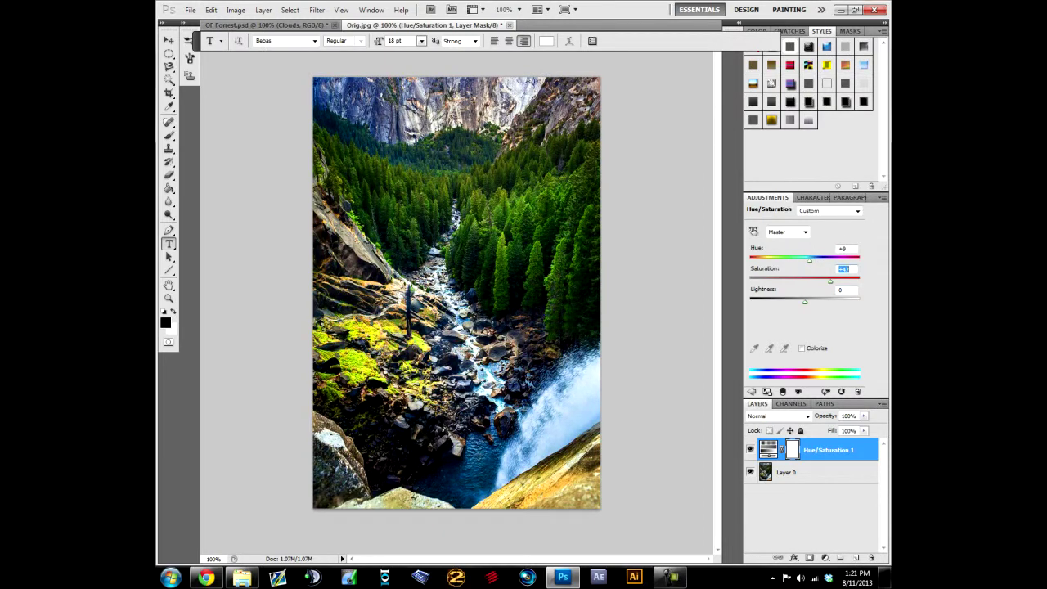
- Add a Brightness/Contrast adjustment layer above the Hue/Saturation layer with brightness 21 and contrast 23
left_click(796, 514)
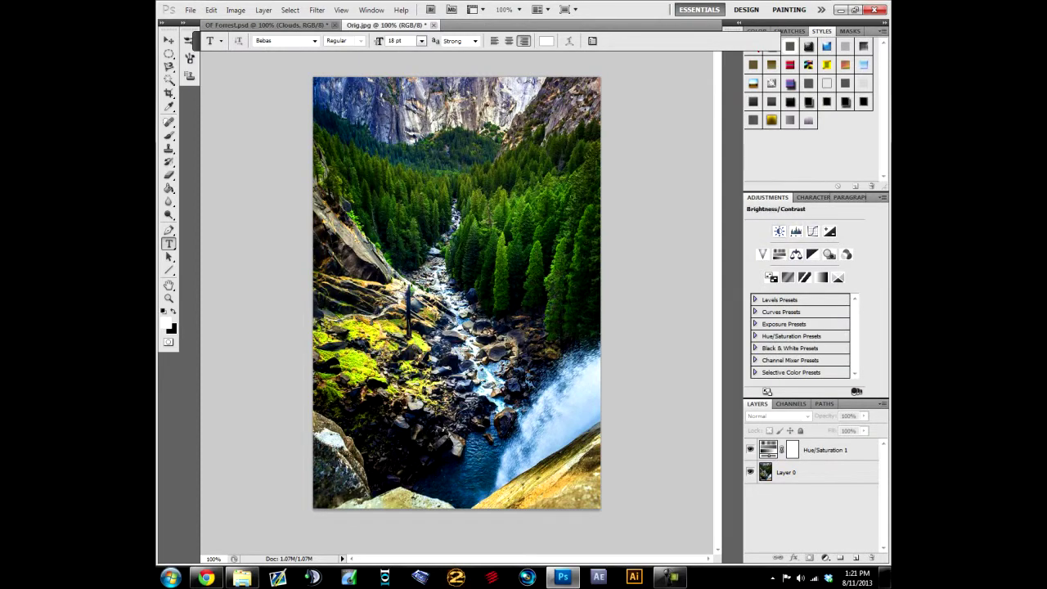
left_click(778, 231)
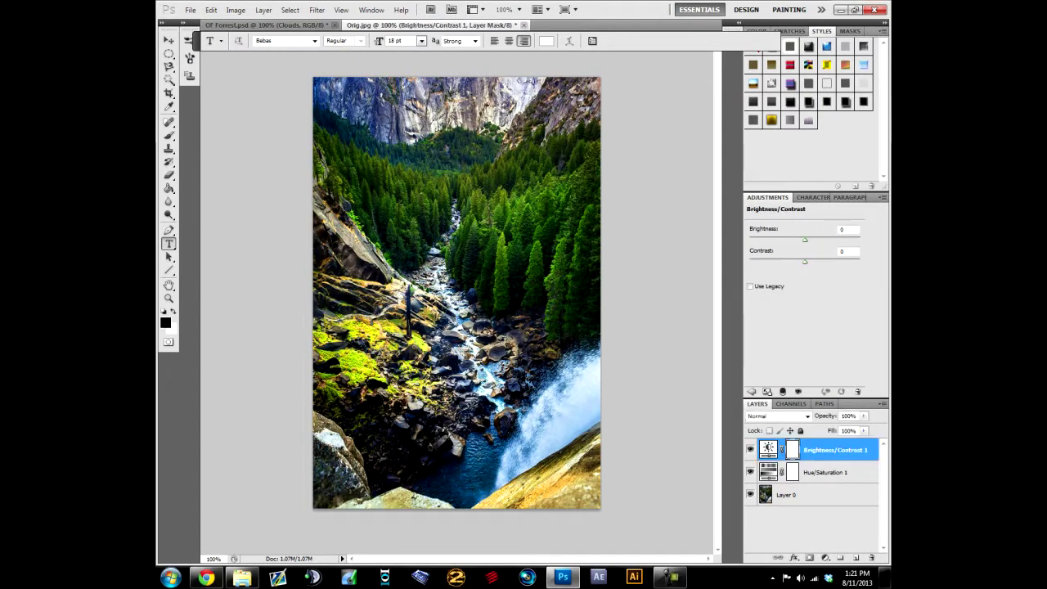
left_click_drag(804, 261, 810, 239)
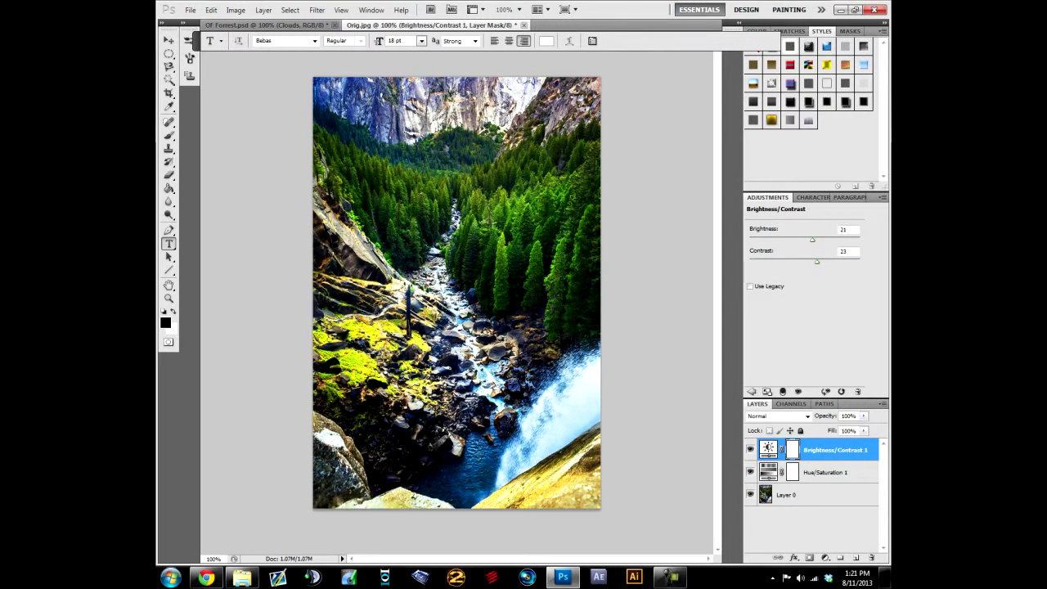
left_click(810, 527)
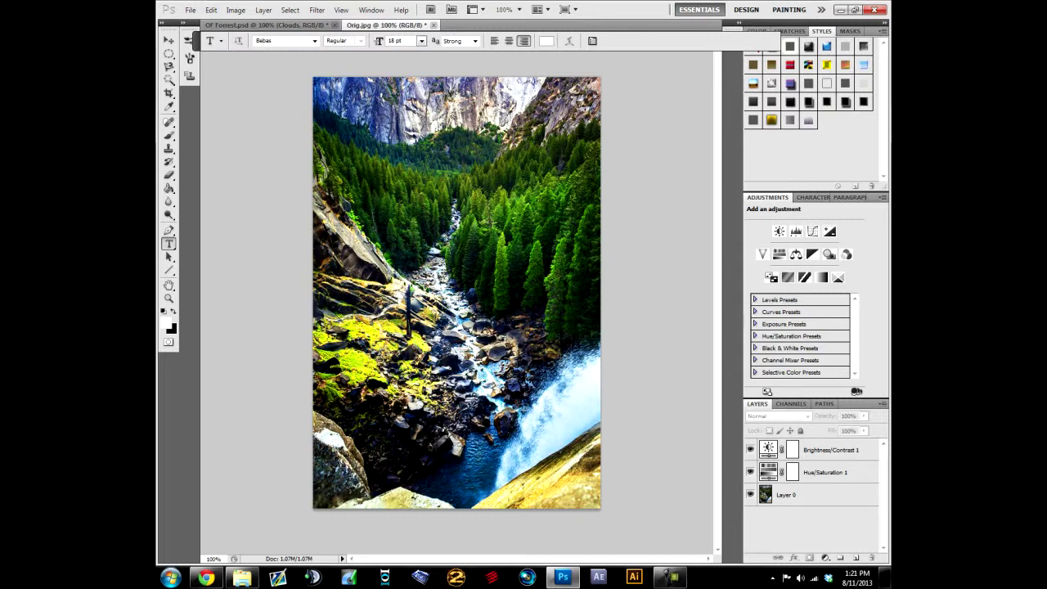
- Merge Layer 0 and both adjustment layers into a single layer with Merge Visible, and check it by toggling its visibility
left_click(810, 494)
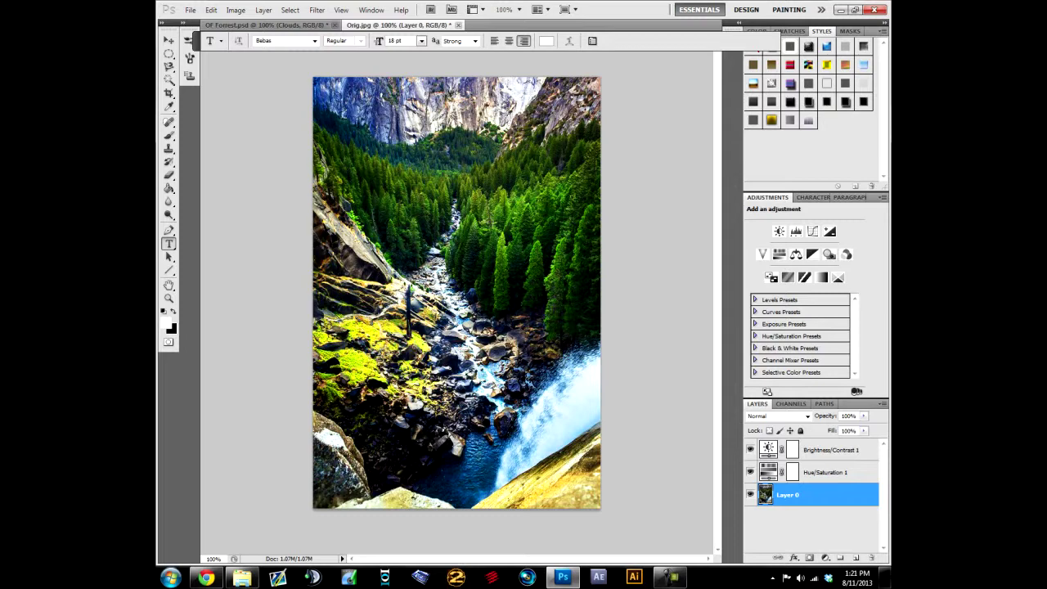
right_click(768, 493)
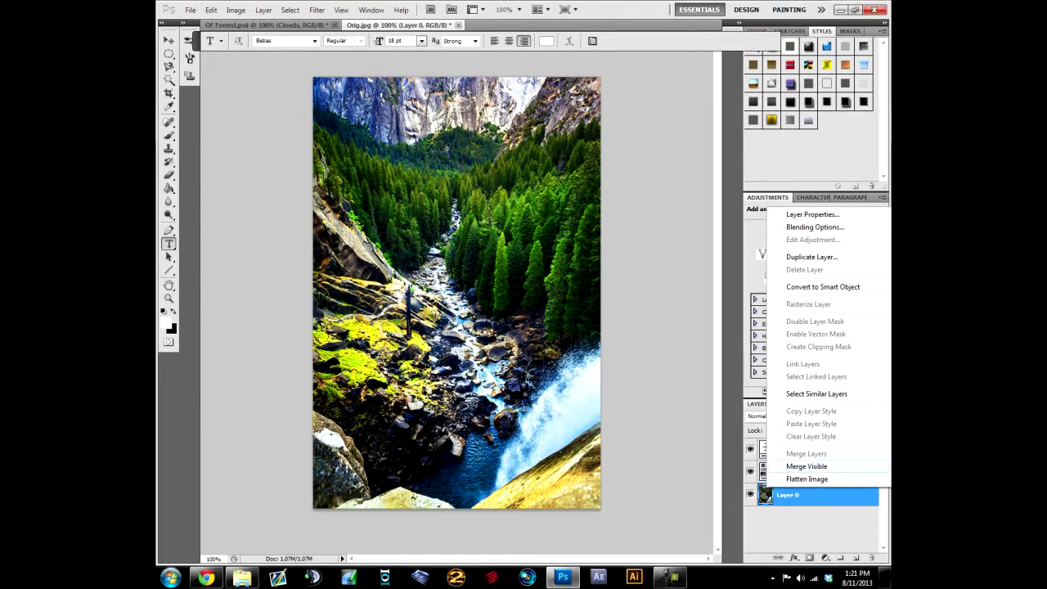
left_click(806, 466)
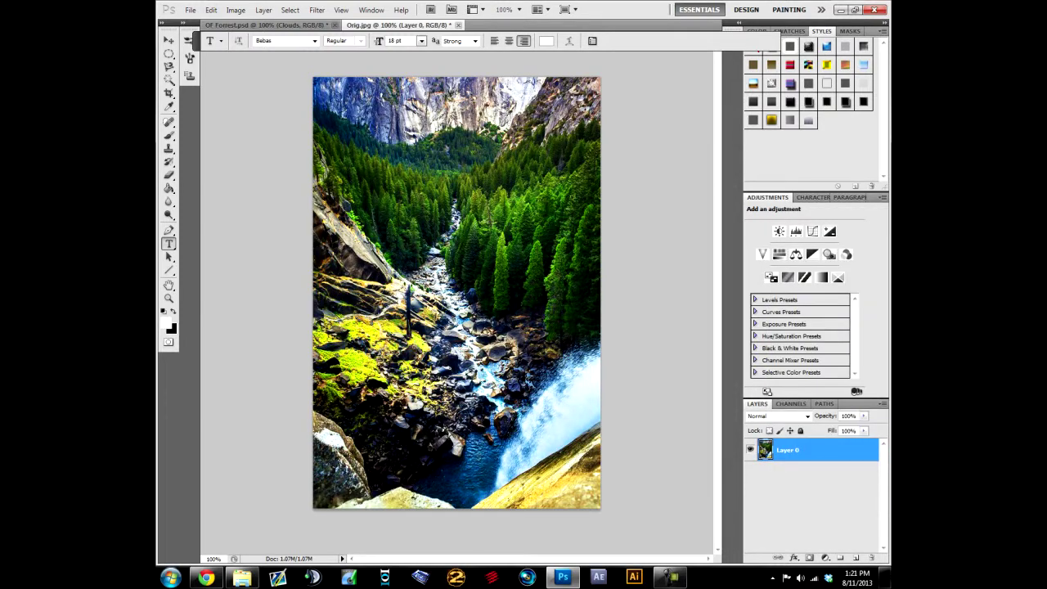
left_click(750, 449)
left_click(750, 449)
- Duplicate the merged Layer 0 twice, and hide the topmost duplicate, Layer 0 copy 2
key("ctrl+j")
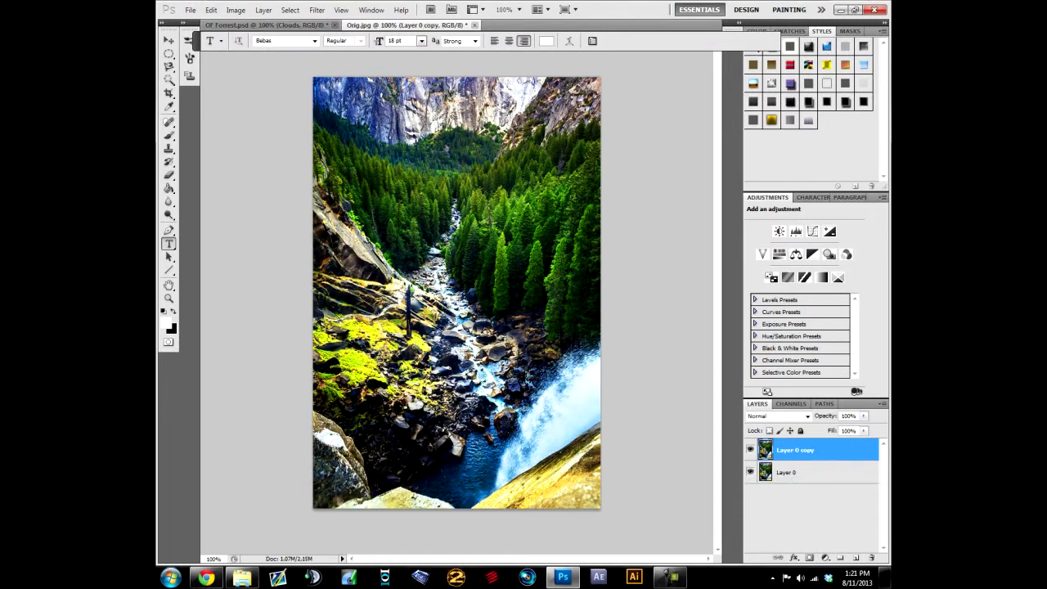
right_click(817, 455)
key("Escape")
key("ctrl+j")
left_click(750, 450)
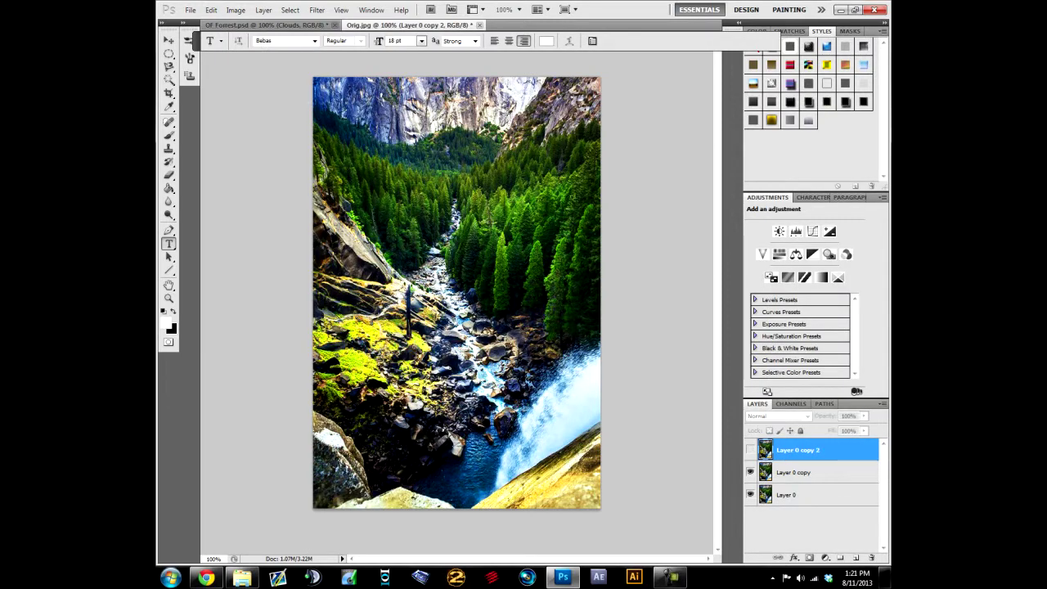
- Apply a Motion Blur to Layer 0 copy with an angle of 74° and a distance of 10 pixels
left_click(795, 472)
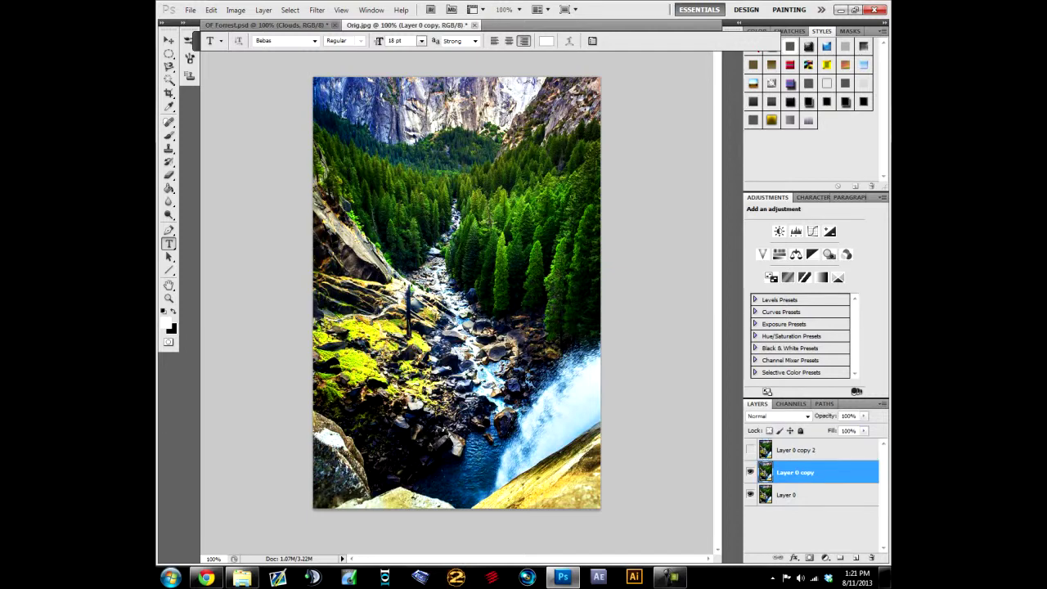
left_click(316, 10)
mouse_move(393, 114)
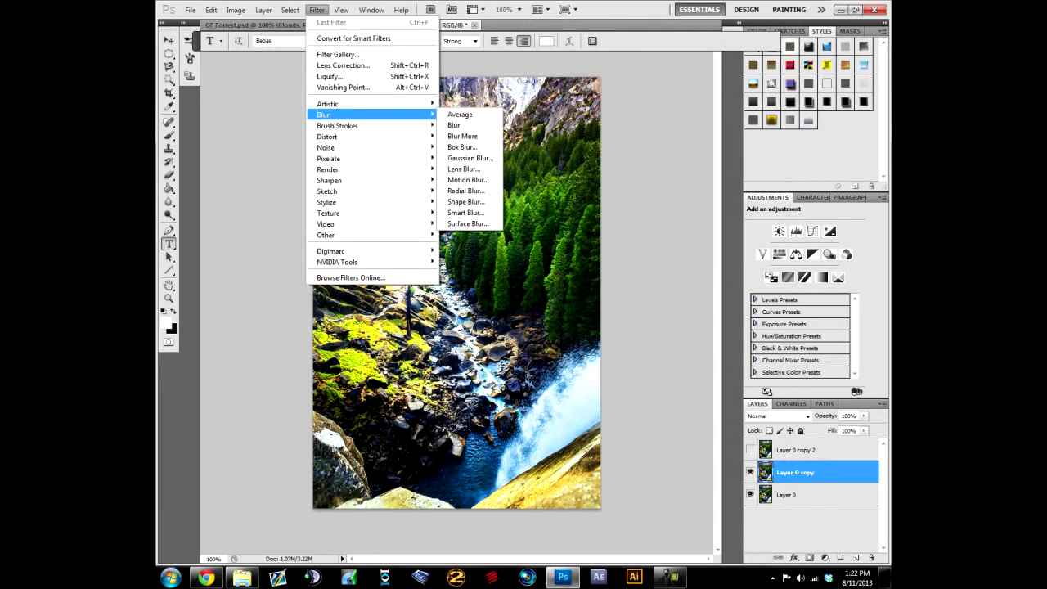
left_click(466, 181)
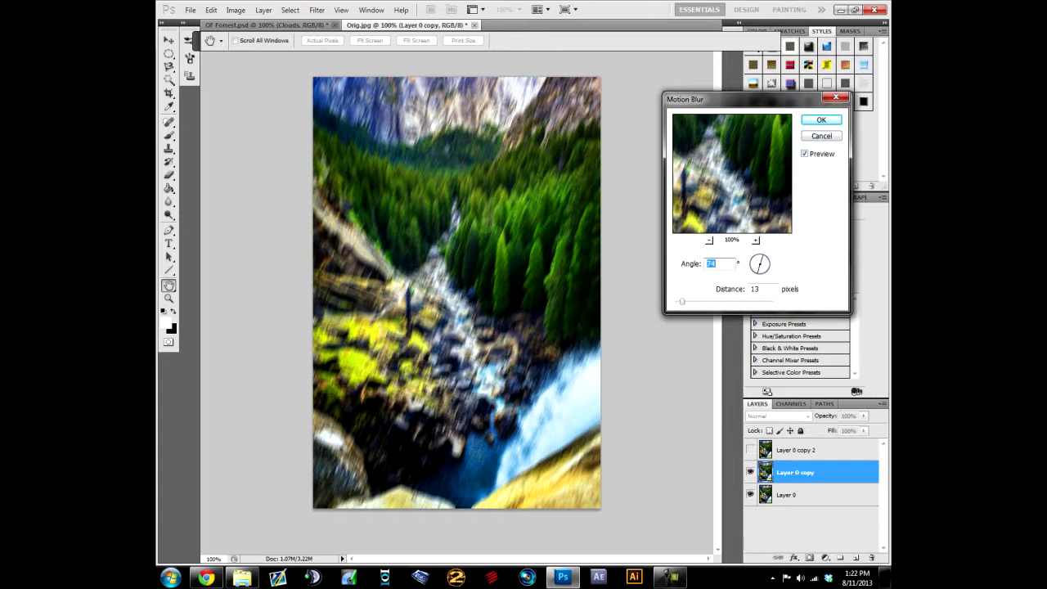
left_click_drag(682, 302, 679, 301)
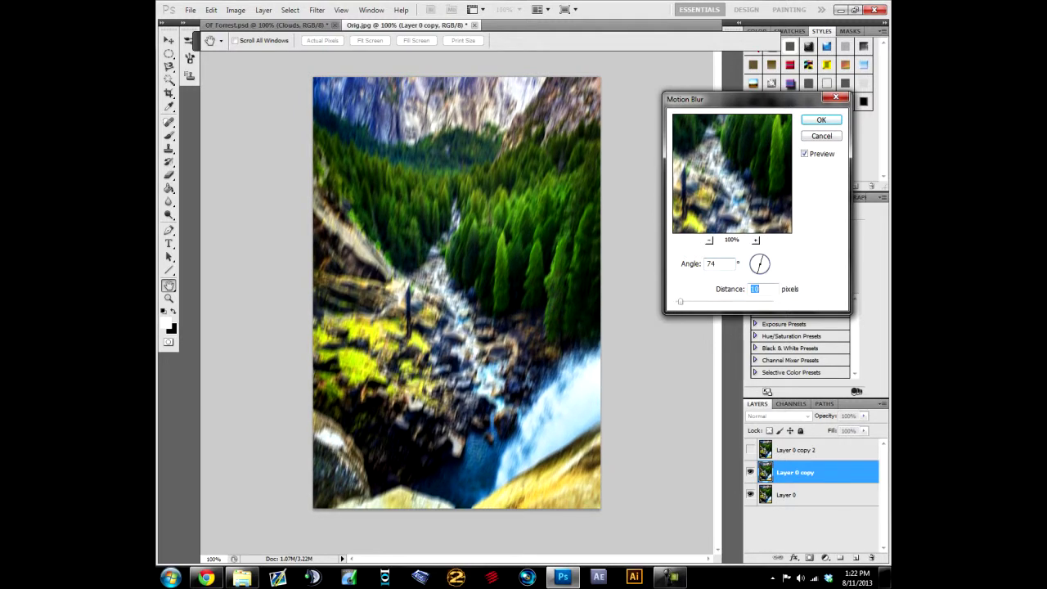
key("Return")
key("t")
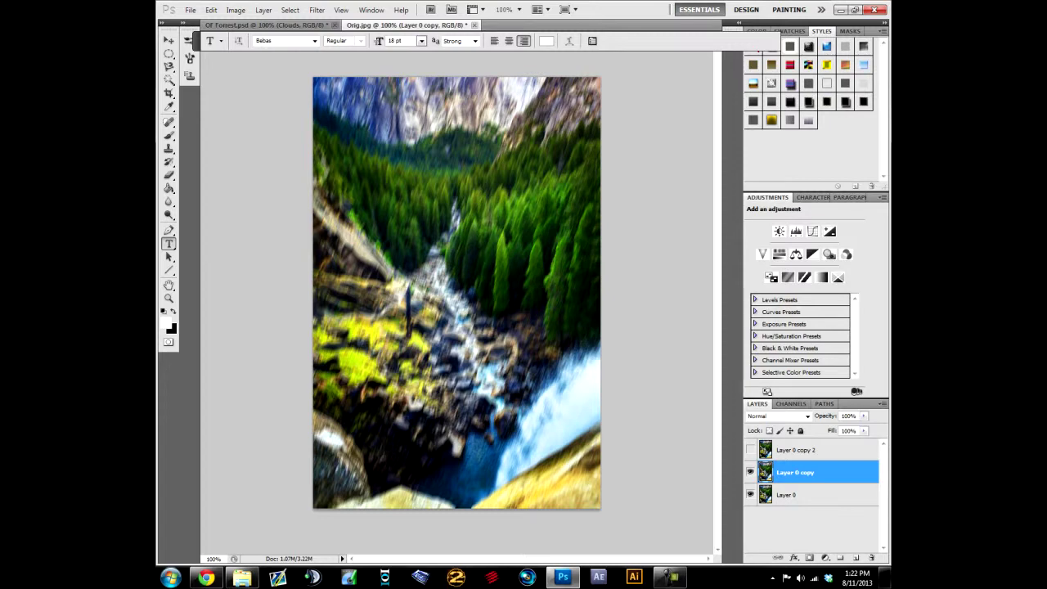
- Reset the foreground and background colors to the default black and white, and add a layer mask to Layer 0 copy
key("d")
key("x")
key("x")
left_click(809, 557)
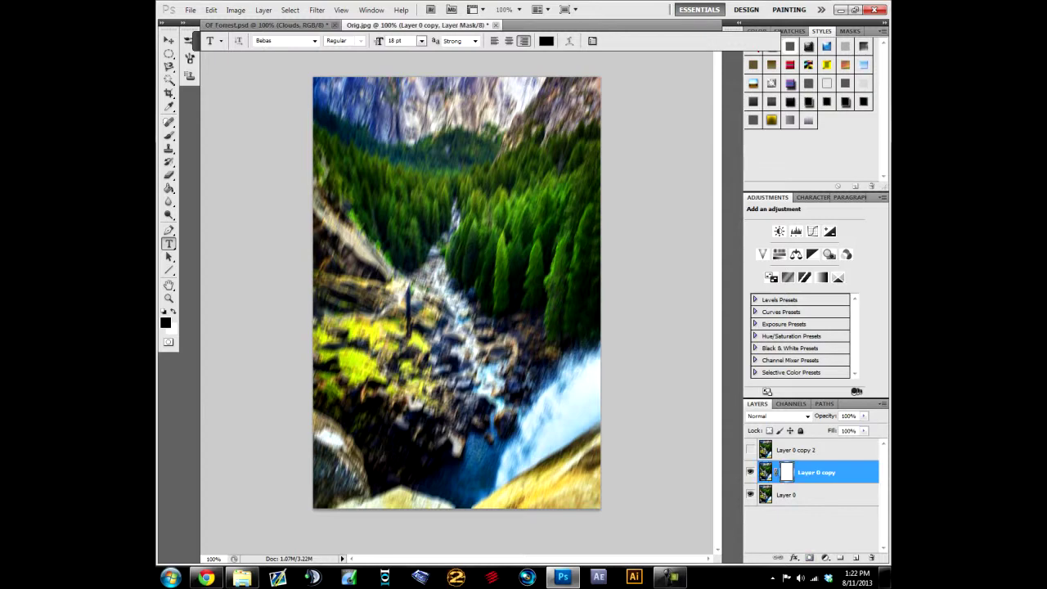
- Hide Layer 0 and fade the blur everywhere except around the waterfall by painting Layer 0 copy's mask with a soft black brush at 40% opacity
key("b")
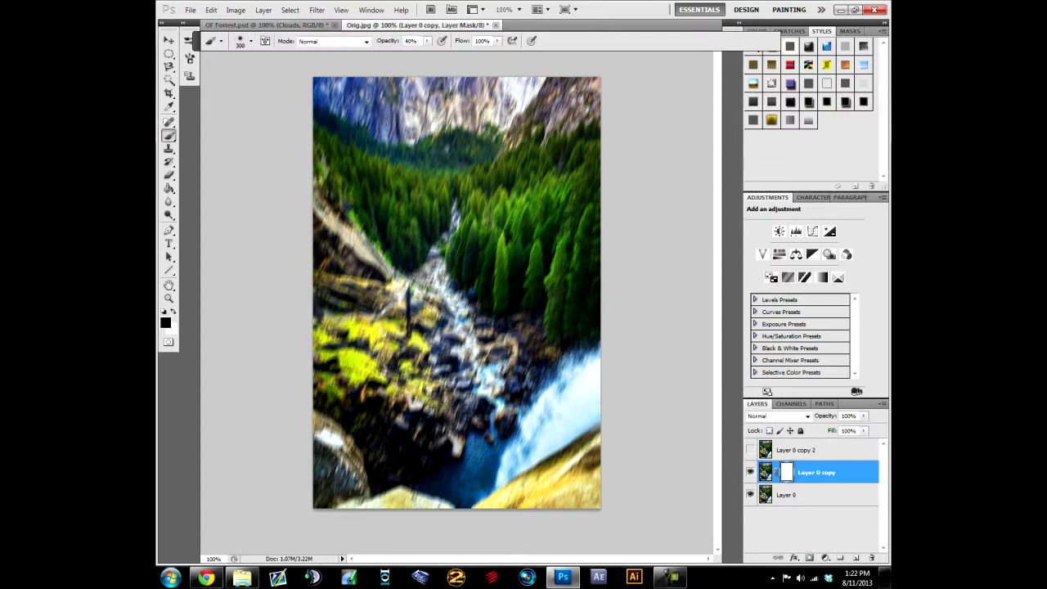
left_click(250, 40)
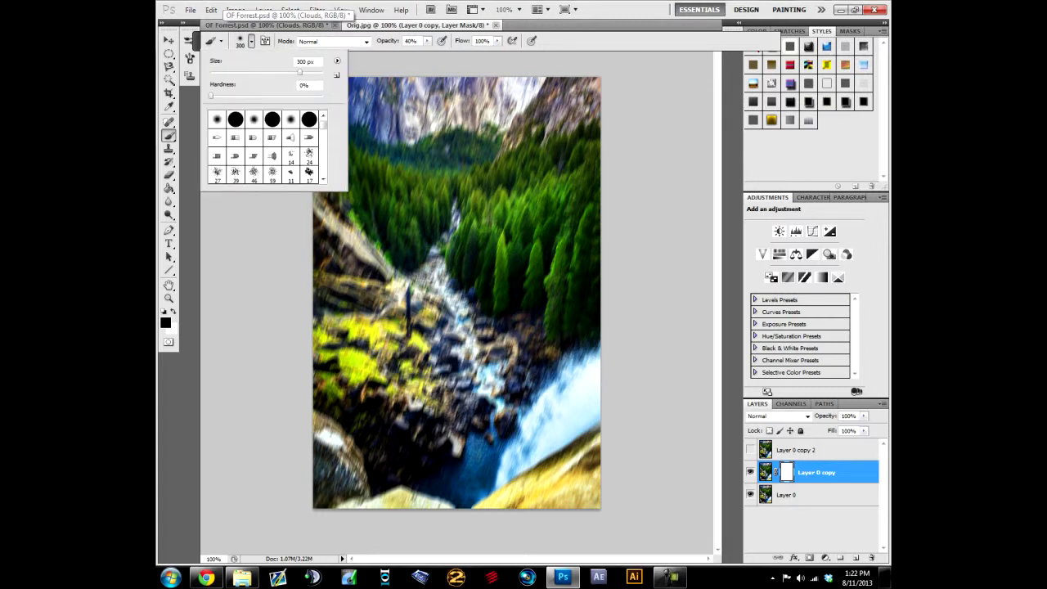
left_click(211, 96)
key("Return")
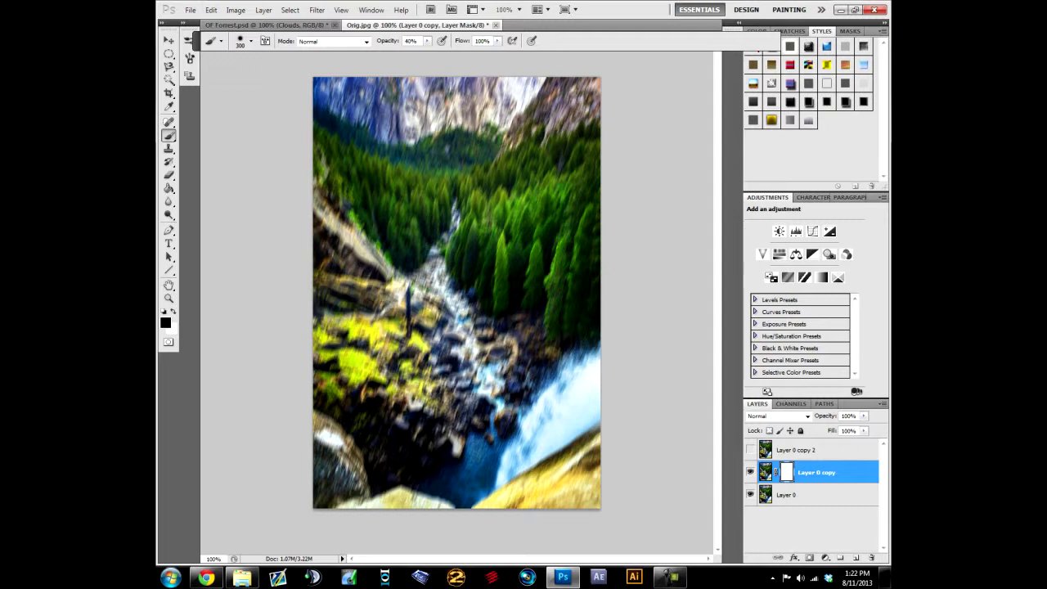
left_click(750, 494)
mouse_move(520, 216)
left_mouse_down()
mouse_move(344, 262)
mouse_move(564, 147)
mouse_move(344, 115)
mouse_move(584, 163)
mouse_move(548, 246)
mouse_move(581, 262)
mouse_move(482, 306)
mouse_move(560, 274)
mouse_move(413, 380)
mouse_move(393, 425)
mouse_move(433, 445)
mouse_move(482, 364)
left_mouse_up()
left_click_drag(323, 304, 319, 417)
left_click(353, 513)
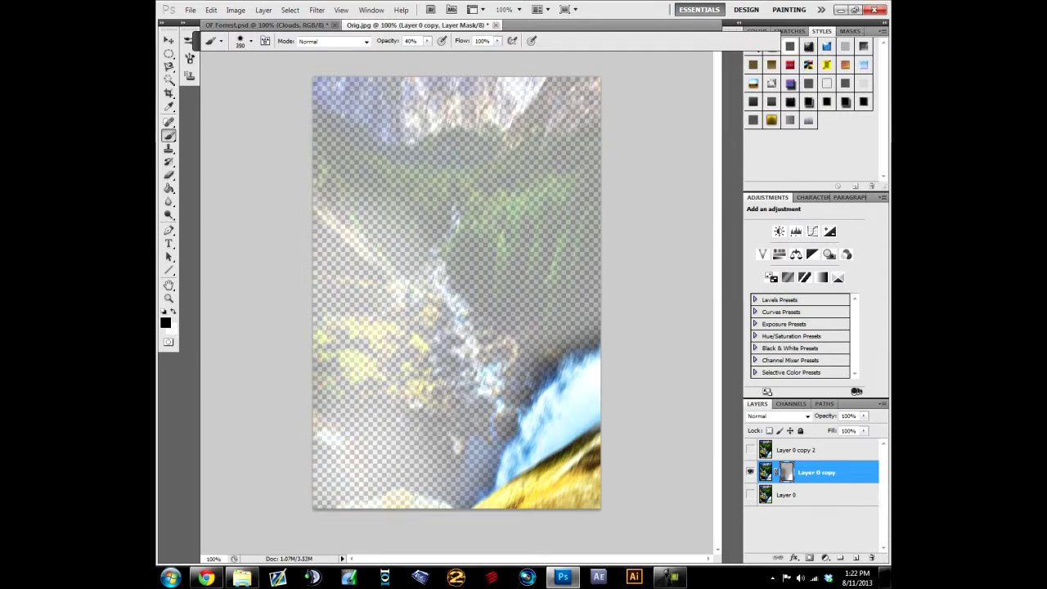
- Mask out more of the blurred surroundings and the rock beneath the waterfall with a harder 125 px brush
left_click(251, 41)
left_click_drag(210, 96, 333, 95)
left_click(505, 118)
mouse_move(517, 100)
left_mouse_down()
mouse_move(335, 110)
mouse_move(576, 88)
mouse_move(564, 142)
mouse_move(332, 192)
left_mouse_up()
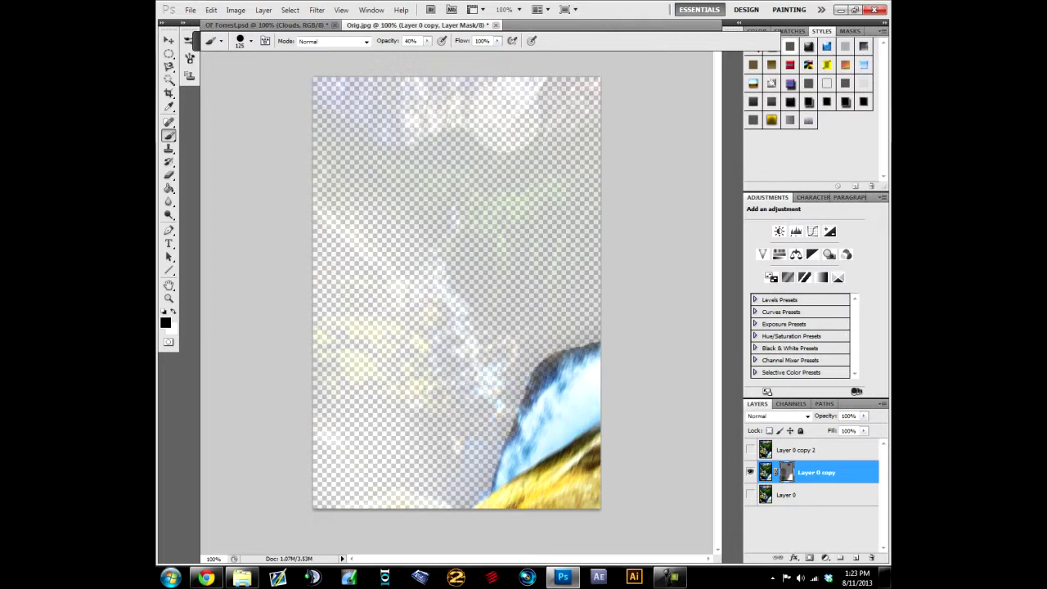
mouse_move(507, 509)
left_mouse_down()
mouse_move(587, 476)
mouse_move(564, 464)
mouse_move(579, 450)
left_mouse_up()
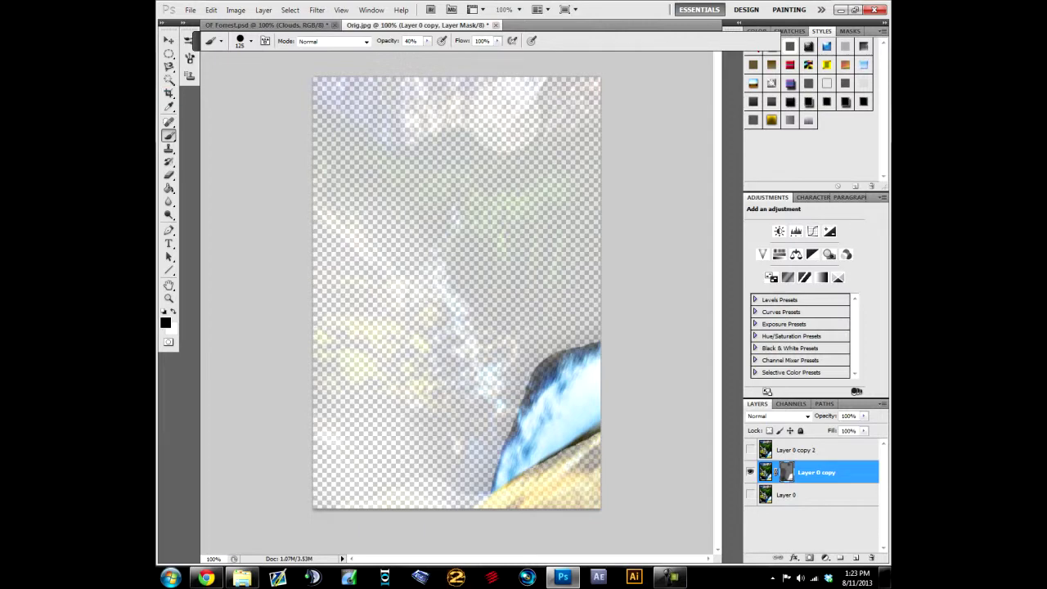
- Soften the mask around the waterfall's edges with the 125 px brush at 19% hardness, and show Layer 0 again
left_click(250, 41)
left_click_drag(322, 96, 211, 96)
key("Return")
mouse_move(591, 314)
left_mouse_down()
mouse_move(497, 384)
mouse_move(467, 486)
mouse_move(533, 523)
mouse_move(597, 476)
left_mouse_up()
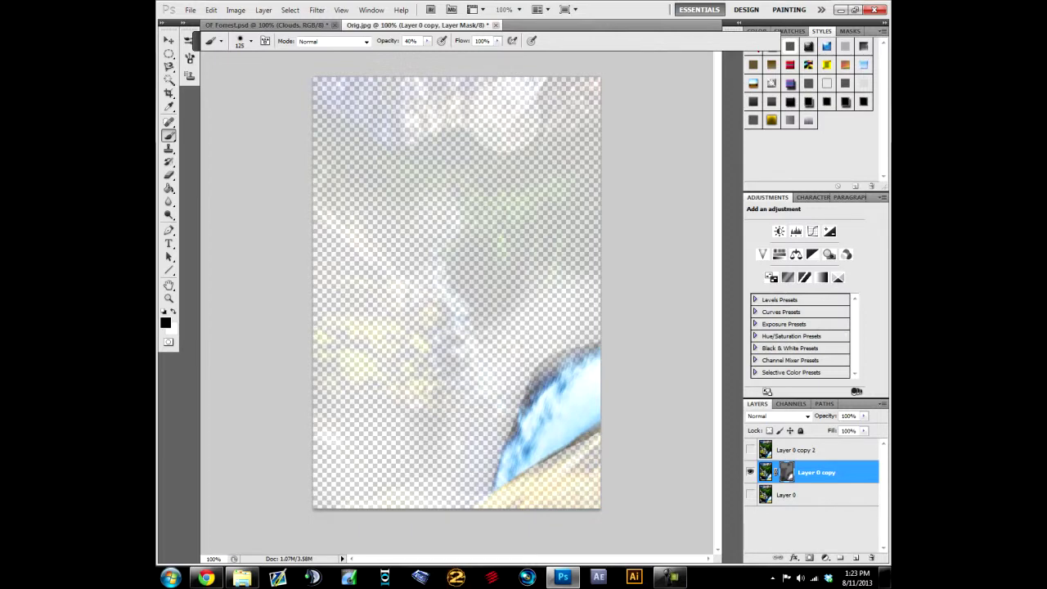
left_click(750, 494)
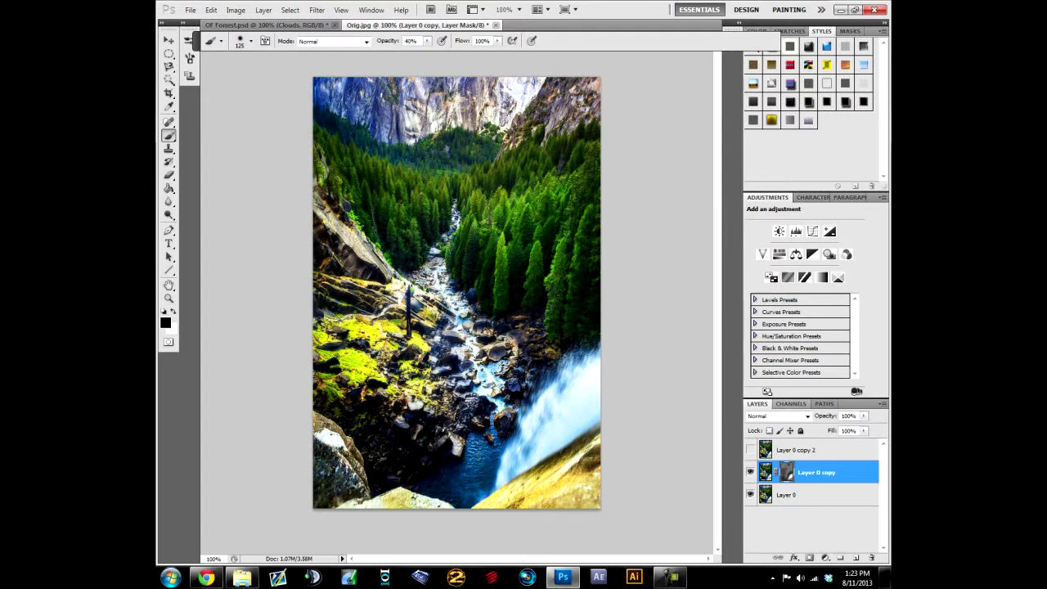
- Compare the image with and without the masked motion blur by toggling the visibility of Layer 0 copy
left_click(750, 471)
left_click(749, 472)
left_click(750, 471)
right_click(748, 473)
left_click(749, 472)
left_click(750, 472)
- Select Layer 0 copy 2 and make it visible, and hide the motion-blurred Layer 0 copy
left_click(797, 449)
left_click(750, 472)
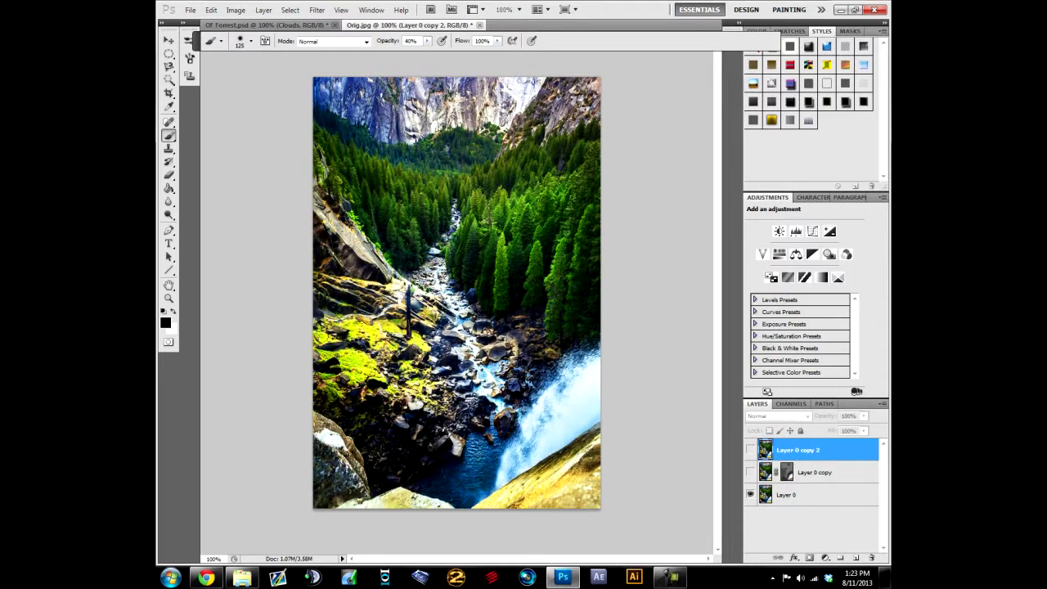
left_click(750, 449)
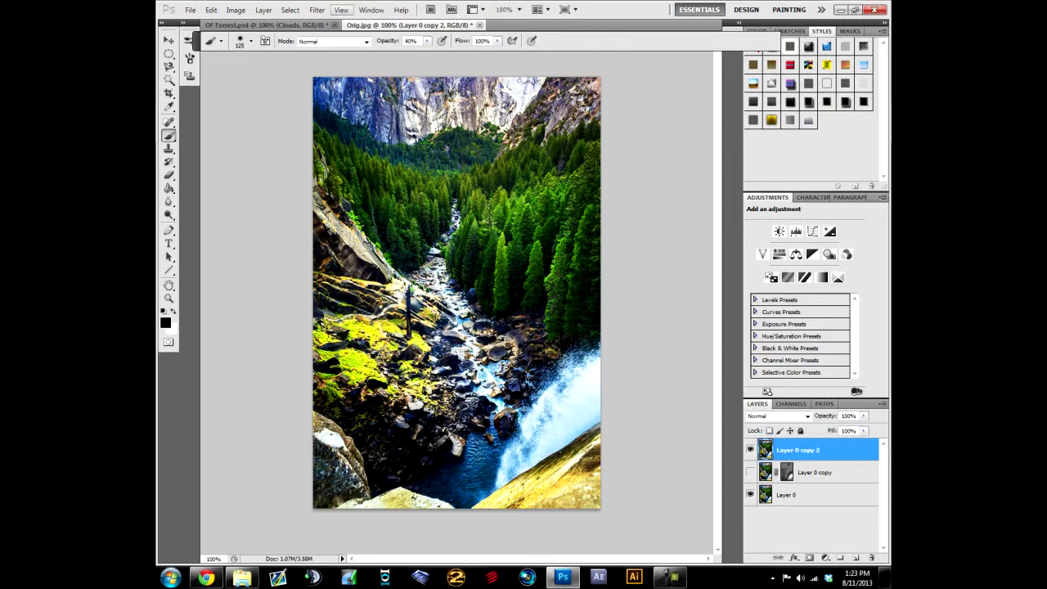
- Apply a Lens Blur to Layer 0 copy 2 with a reduced radius and a Hexagon (6) iris shape
left_click(341, 10)
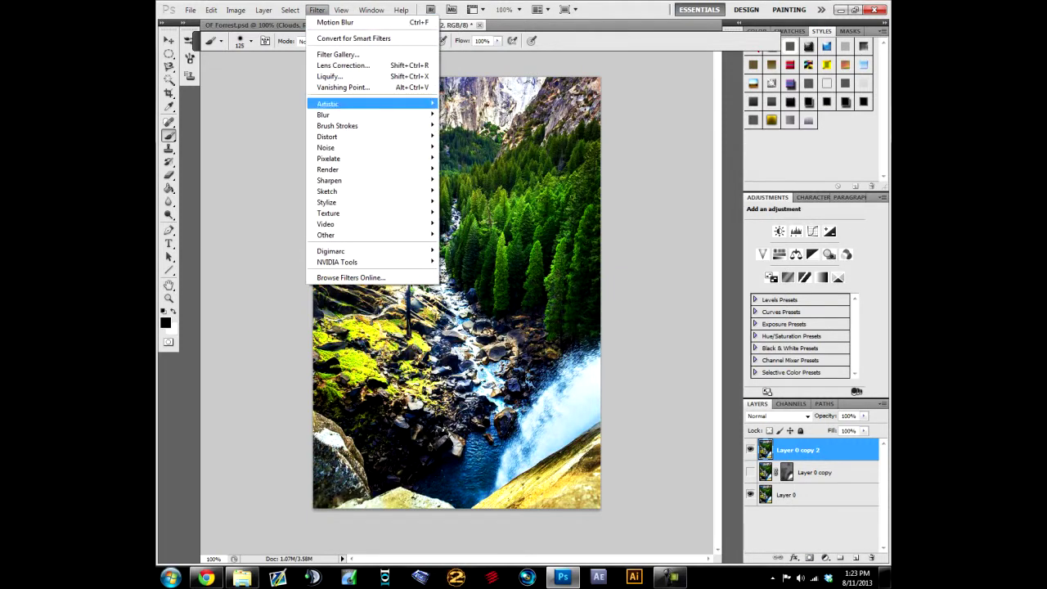
mouse_move(327, 115)
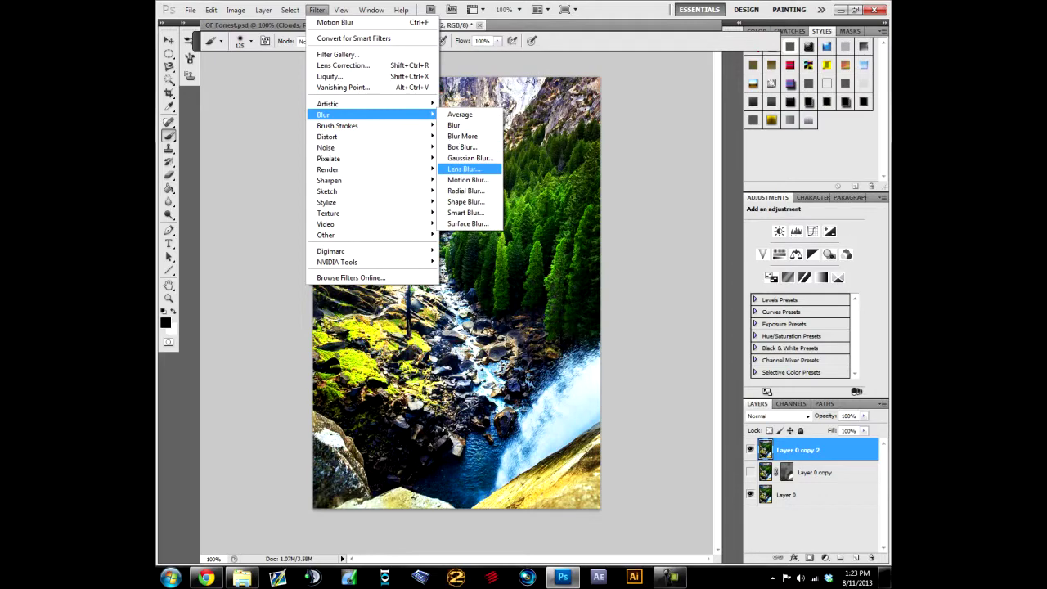
left_click(462, 169)
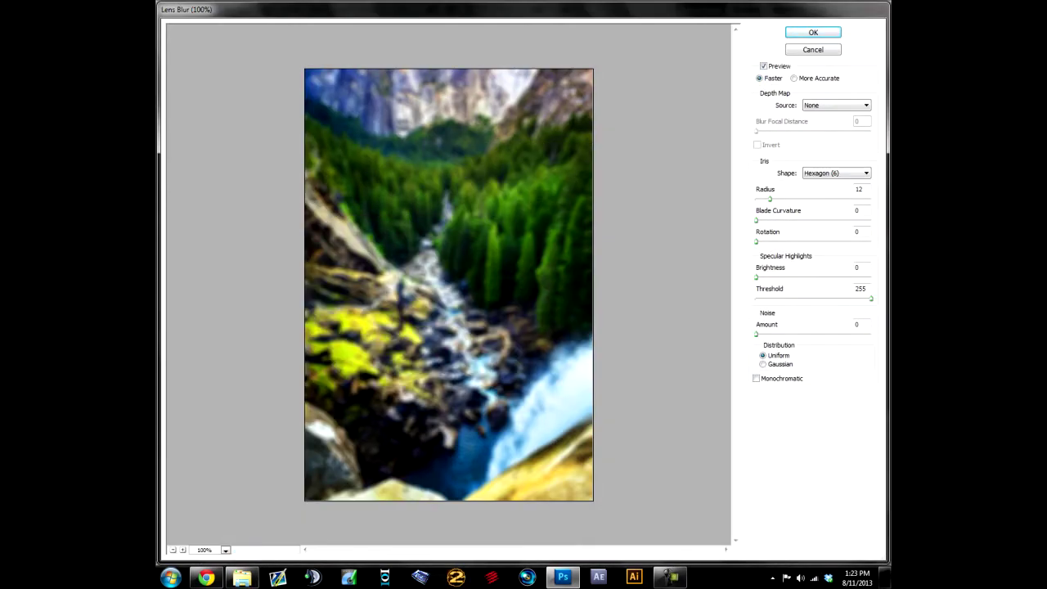
left_click_drag(770, 198, 767, 199)
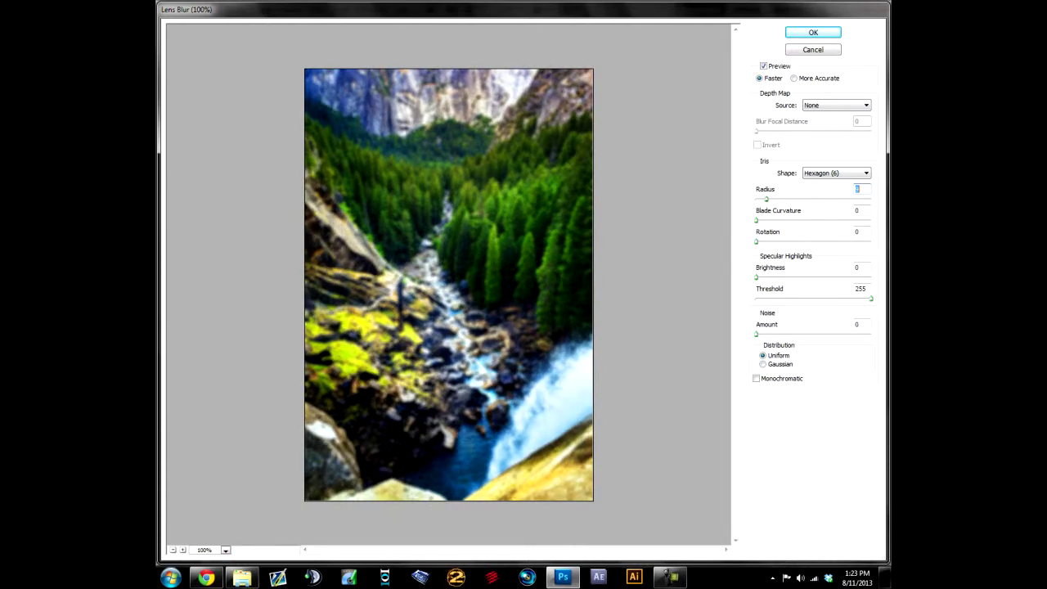
key("Down")
key("Down")
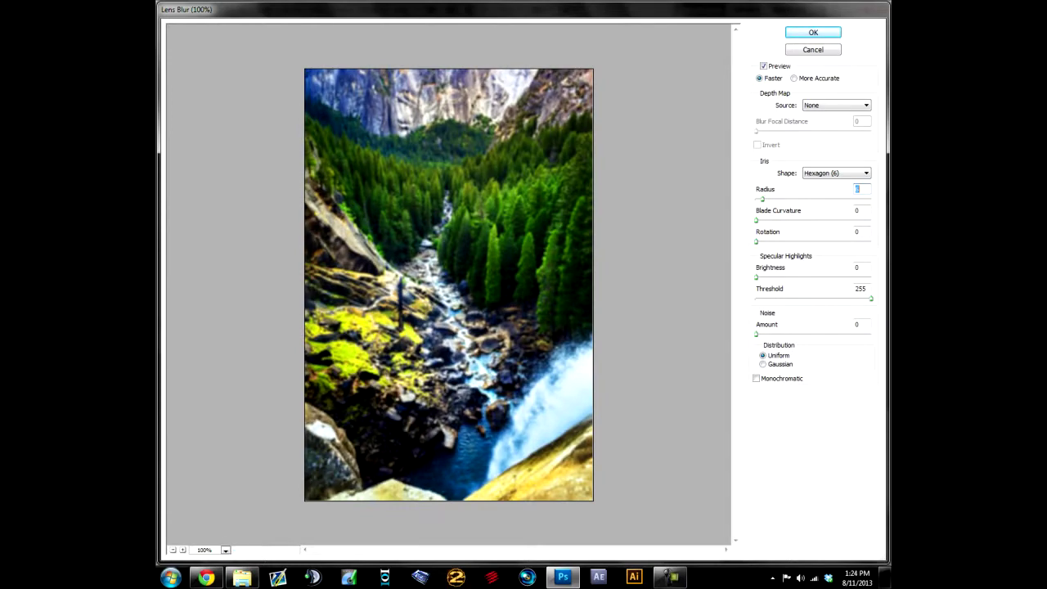
key("Return")
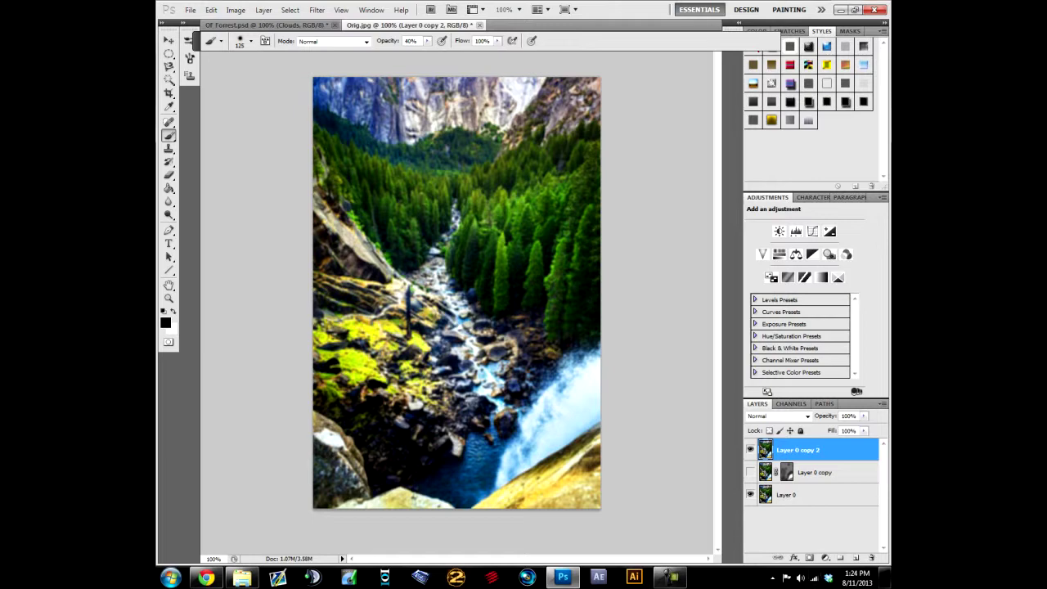
- Add a layer mask to Layer 0 copy 2, start masking its upper part, and raise the brush to full hardness
left_click(808, 556)
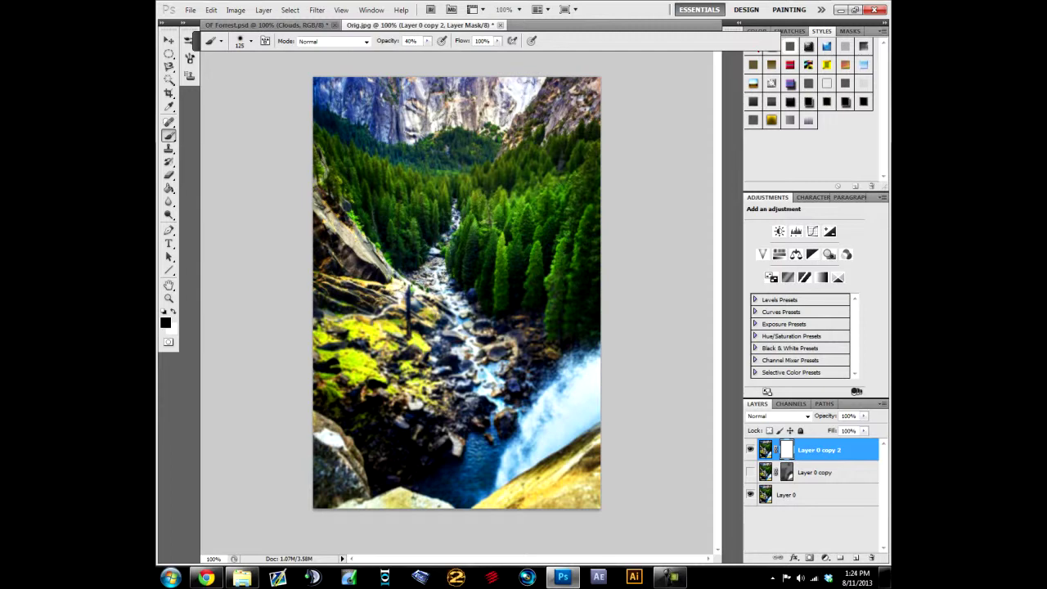
left_click(251, 41)
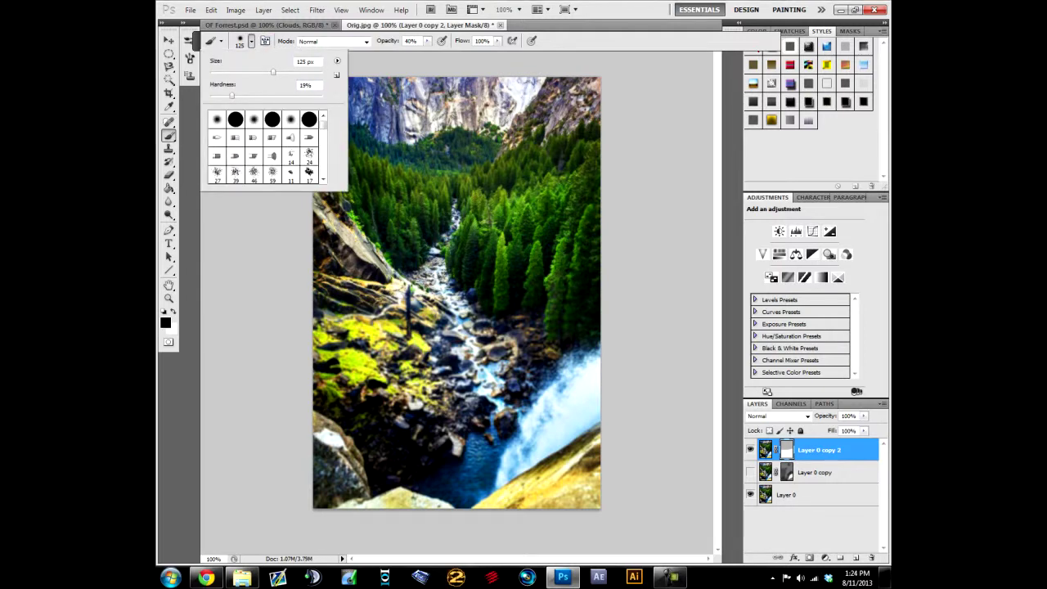
left_click_drag(231, 96, 323, 96)
key("Return")
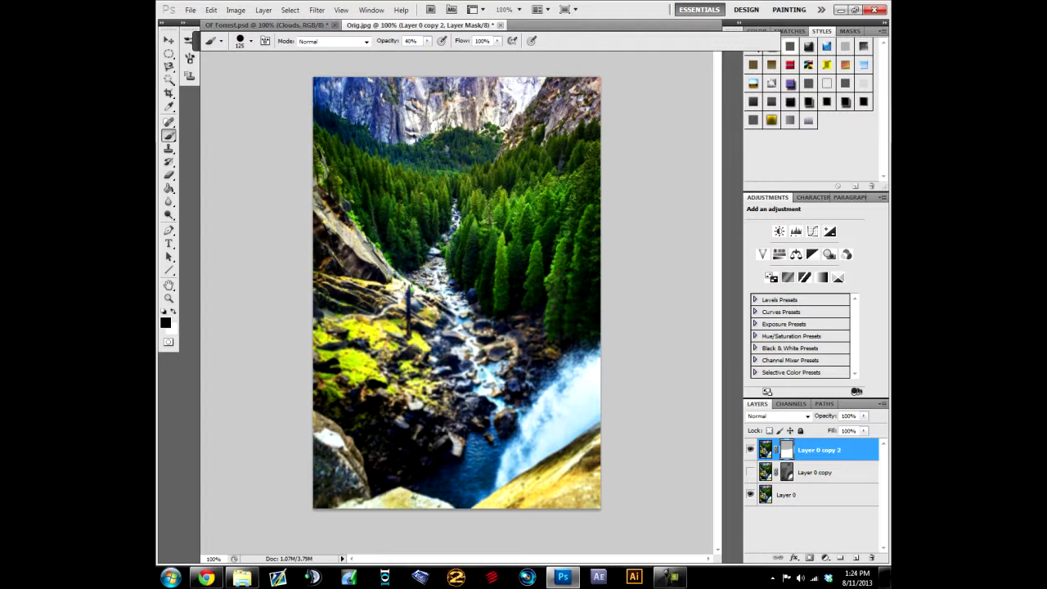
- Continue masking the lens blur on Layer 0 copy 2 with the hard black brush, adjusting its size down to 35 px
key("bracketright")
key("bracketright")
key("bracketright")
key("bracketleft")
key("bracketleft")
key("bracketleft")
key("bracketleft")
key("bracketleft")
key("bracketleft")
key("bracketleft")
key("bracketleft")
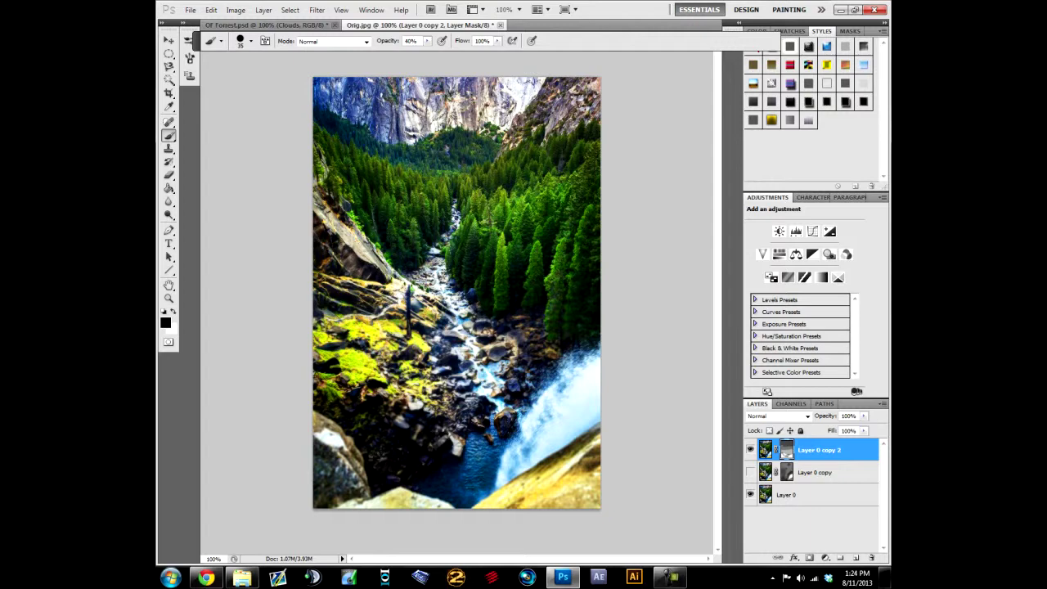
- Hide Layer 0 and mask the lens blur on Layer 0 copy 2 along the foreground rock edges with the 35 px brush
left_click(750, 494)
mouse_move(427, 417)
left_mouse_down()
mouse_move(382, 395)
mouse_move(413, 447)
mouse_move(435, 451)
mouse_move(476, 431)
left_mouse_up()
mouse_move(400, 441)
left_mouse_down()
mouse_move(450, 413)
mouse_move(458, 343)
mouse_move(413, 306)
left_mouse_up()
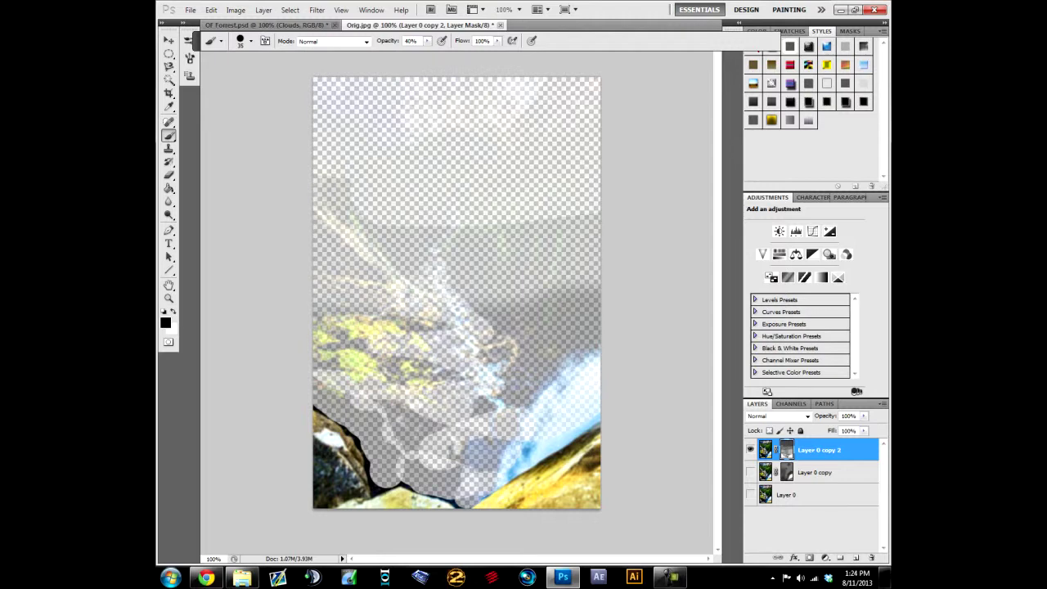
mouse_move(409, 473)
left_mouse_down()
mouse_move(377, 472)
mouse_move(367, 433)
mouse_move(319, 398)
left_mouse_up()
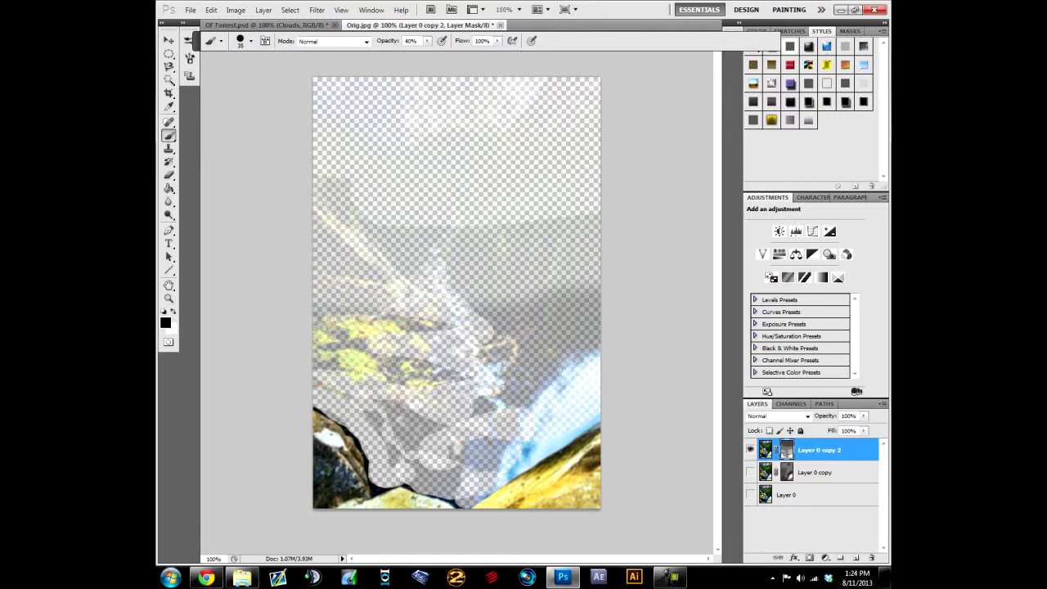
left_click_drag(379, 458, 376, 458)
- Enlarge the brush to 300 px and mask the lens blur on Layer 0 copy 2 across the middle of the scene
key("bracketright")
key("bracketright")
key("bracketright")
key("bracketright")
key("bracketright")
key("bracketright")
key("bracketright")
key("bracketright")
key("bracketright")
key("bracketright")
mouse_move(474, 298)
left_mouse_down()
mouse_move(515, 300)
mouse_move(528, 314)
mouse_move(456, 313)
mouse_move(593, 354)
left_mouse_up()
key("ctrl+z")
mouse_move(546, 319)
left_mouse_down()
mouse_move(525, 314)
mouse_move(516, 379)
left_mouse_up()
left_click_drag(432, 319, 376, 330)
key("ctrl+shift+z")
key("ctrl+shift+z")
key("ctrl+shift+z")
key("ctrl+shift+z")
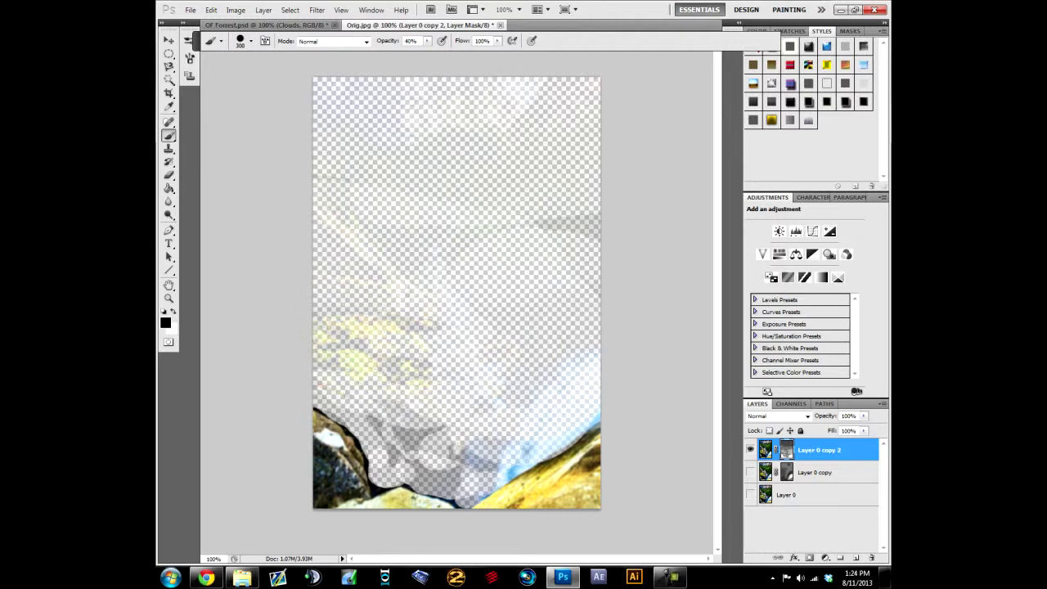
key("ctrl+shift+z")
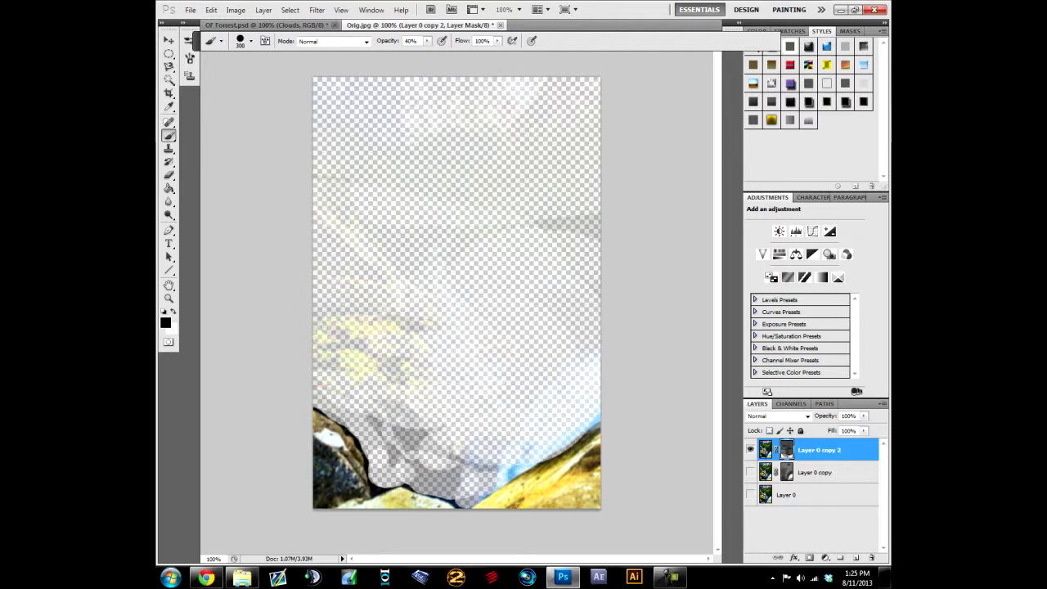
- Reduce the brush to 150 px and mask the remaining blur above the foreground rocks and over the upper scene
key("bracketleft")
key("bracketleft")
key("bracketleft")
left_click(495, 463)
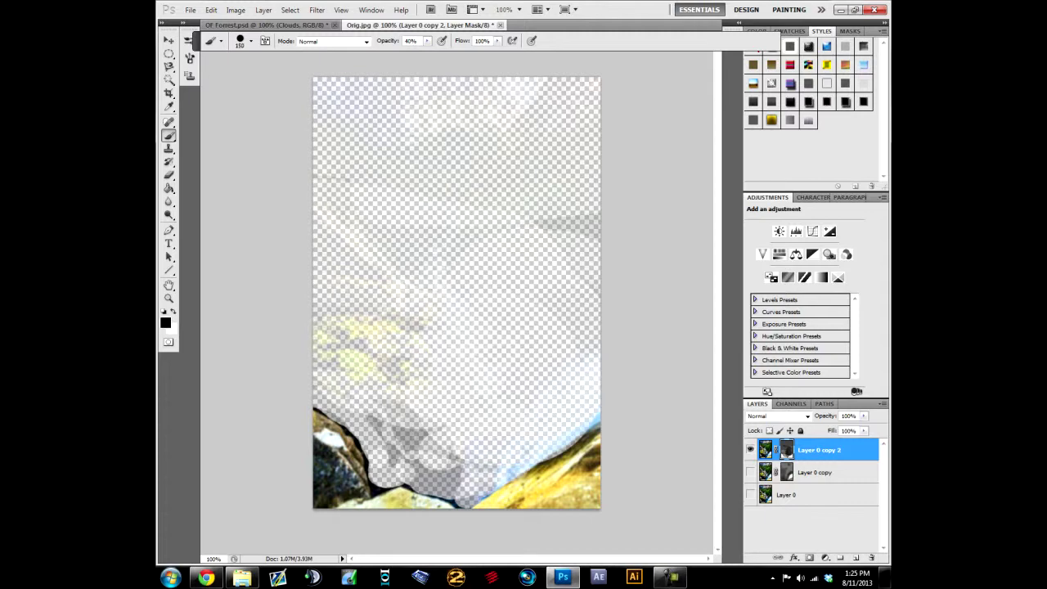
mouse_move(427, 434)
left_mouse_down()
mouse_move(413, 419)
mouse_move(425, 446)
mouse_move(449, 460)
left_mouse_up()
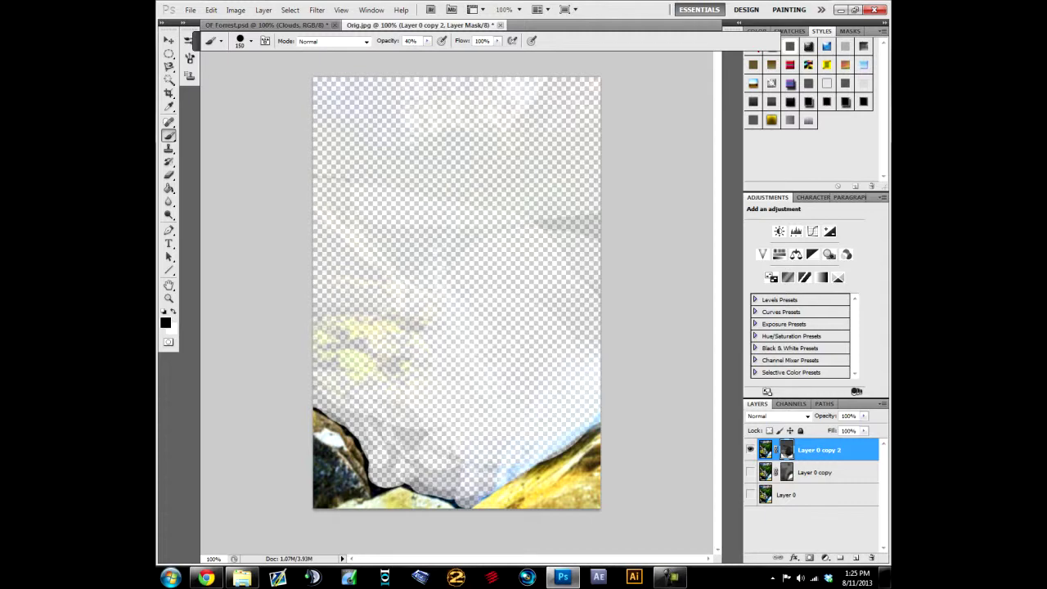
mouse_move(393, 332)
left_mouse_down()
mouse_move(366, 315)
mouse_move(410, 219)
mouse_move(548, 209)
left_mouse_up()
key("ctrl+shift+z")
key("ctrl+shift+z")
key("ctrl+shift+z")
key("ctrl+shift+z")
key("ctrl+shift+z")
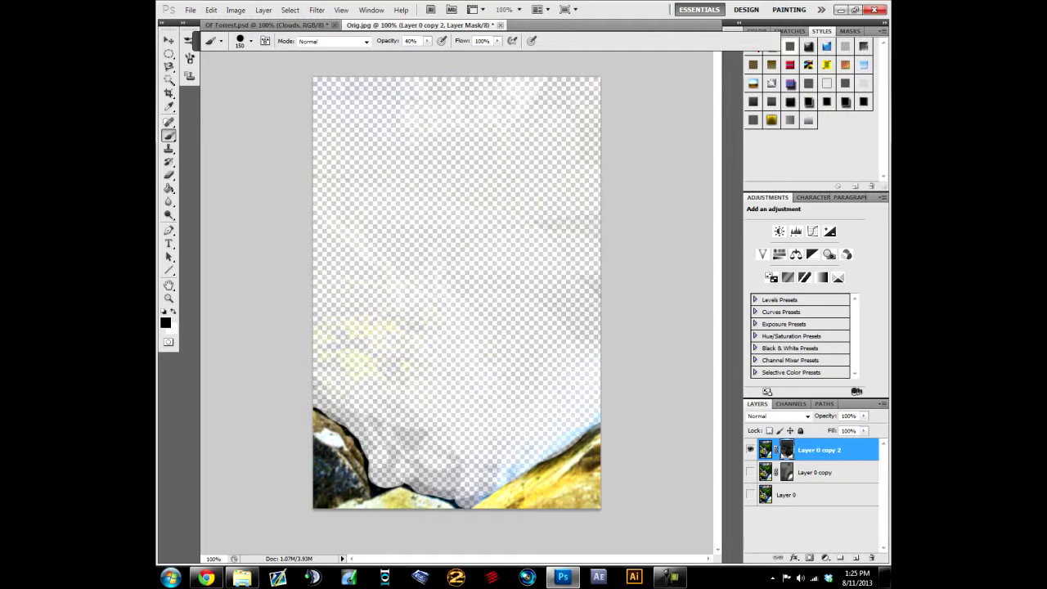
- Clean up the mask close to the foreground rocks with the brush reduced stepwise to 60, 40 and 25 px, and show Layer 0
key("[")
key("[")
key("[")
key("[")
left_click(463, 489)
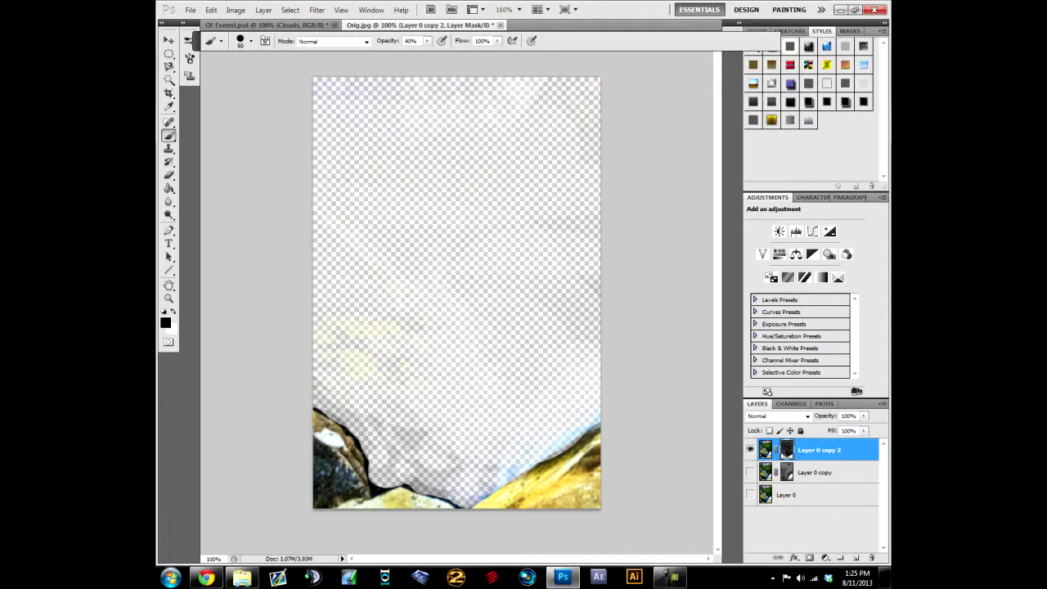
left_click(448, 484)
key("ctrl+shift+z")
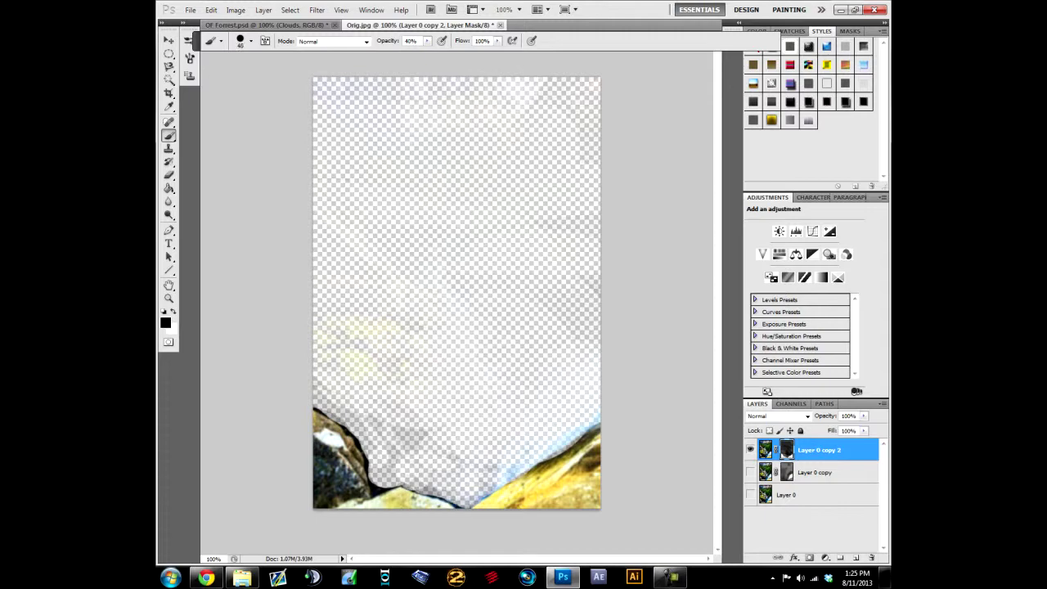
left_click(377, 481)
left_click(379, 484)
left_click(379, 485)
left_click(378, 489)
left_click(377, 491)
key("ctrl+shift+z")
key("ctrl+shift+z")
key("ctrl+shift+z")
key("ctrl+shift+z")
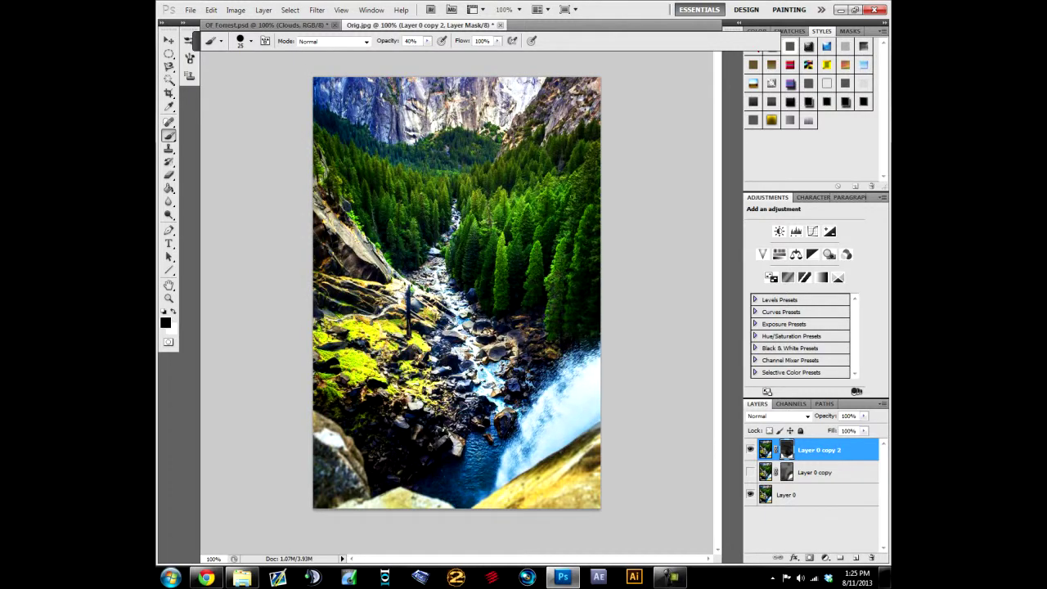
- Hide and show Layer 0 to check the mask of Layer 0 copy 2, and select Layer 0 copy 2
left_click(787, 495)
left_click(750, 494)
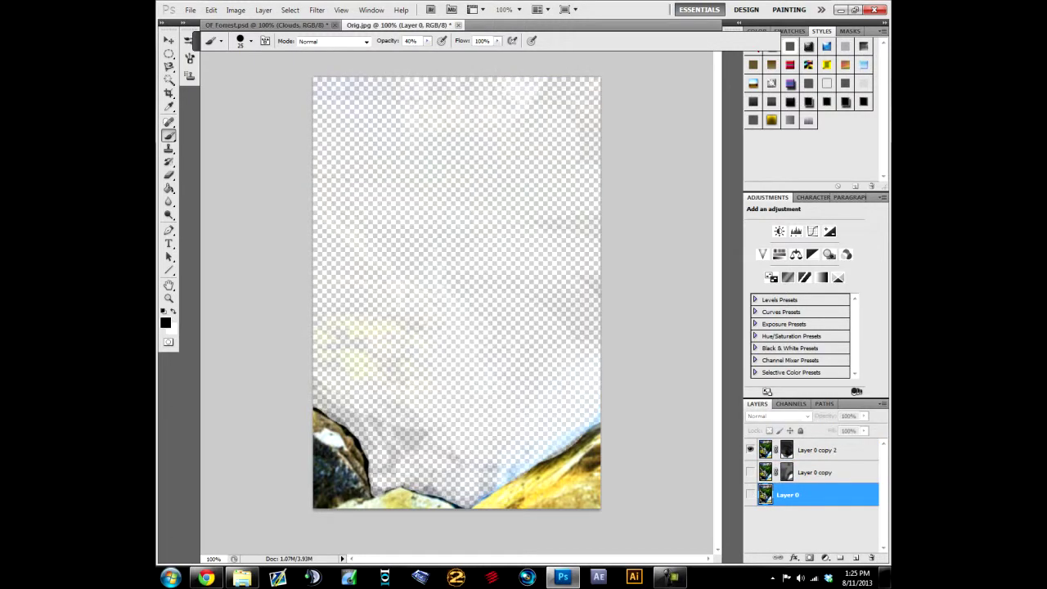
key("ctrl+shift+z")
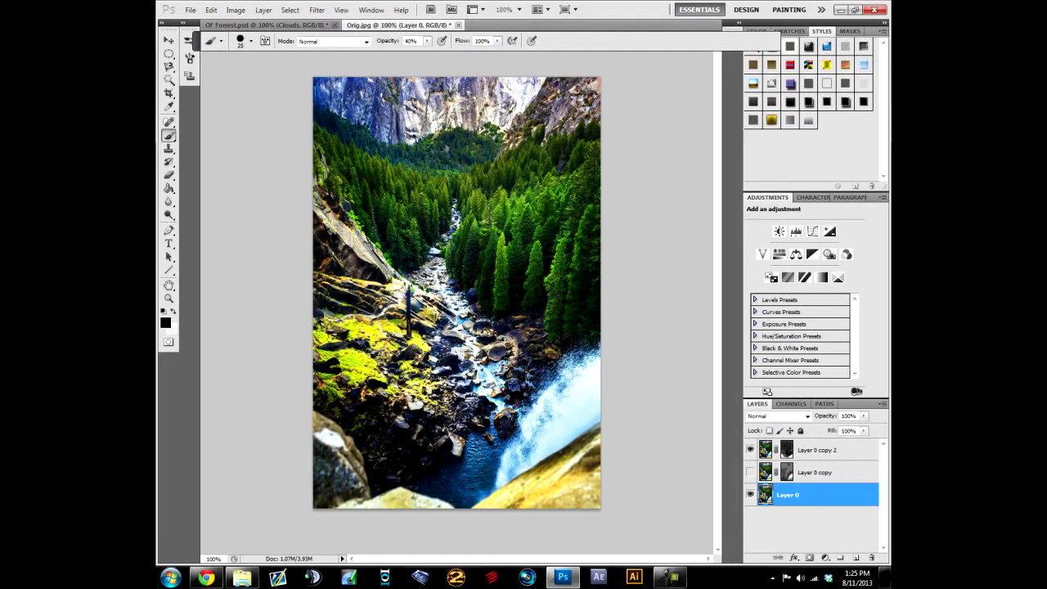
key("ctrl+shift+z")
key("ctrl+z")
left_click(817, 450)
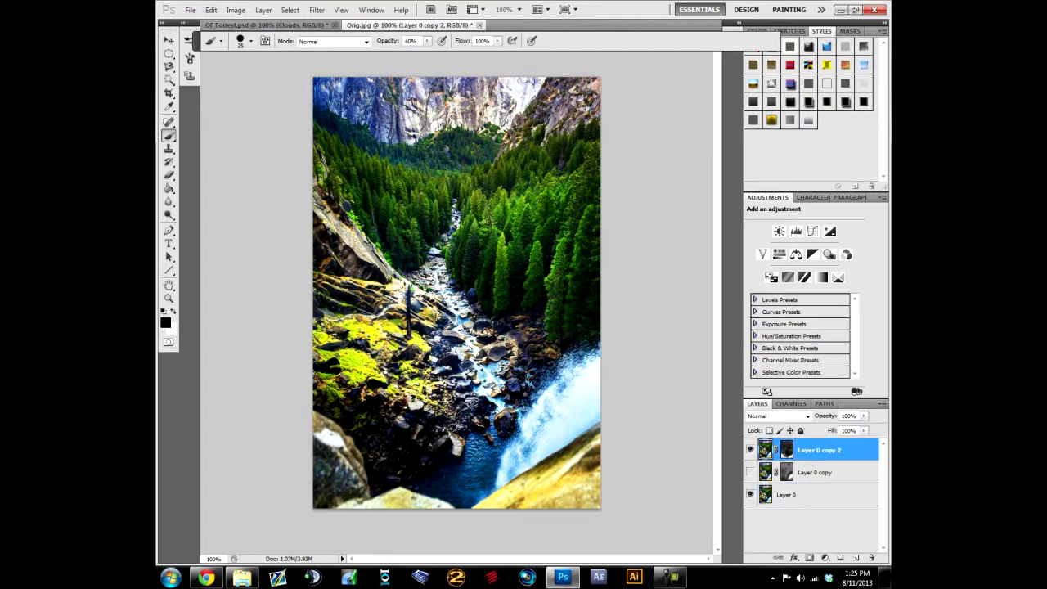
- Duplicate Layer 0, place the duplicate directly above it and below the motion-blurred Layer 0 copy, and show Layer 0 copy
left_click(818, 495)
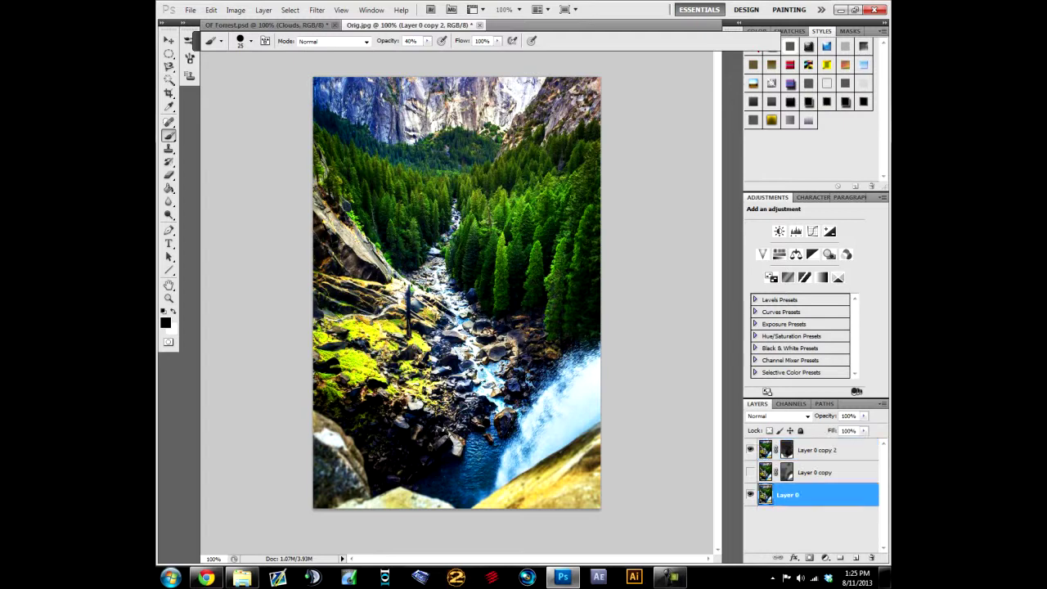
key("ctrl+j")
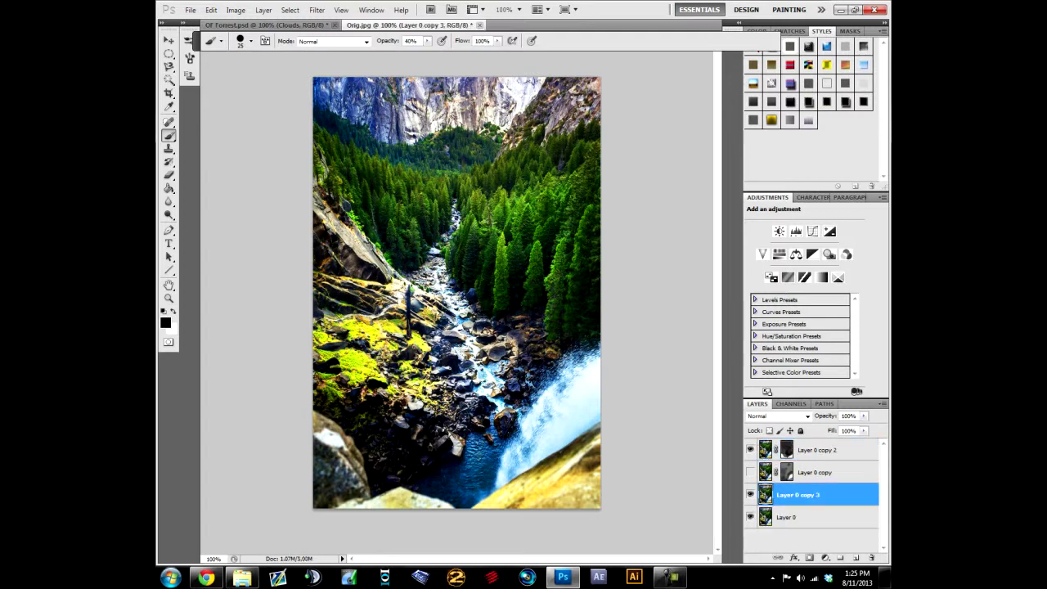
left_click_drag(808, 495, 808, 463)
left_click(750, 493)
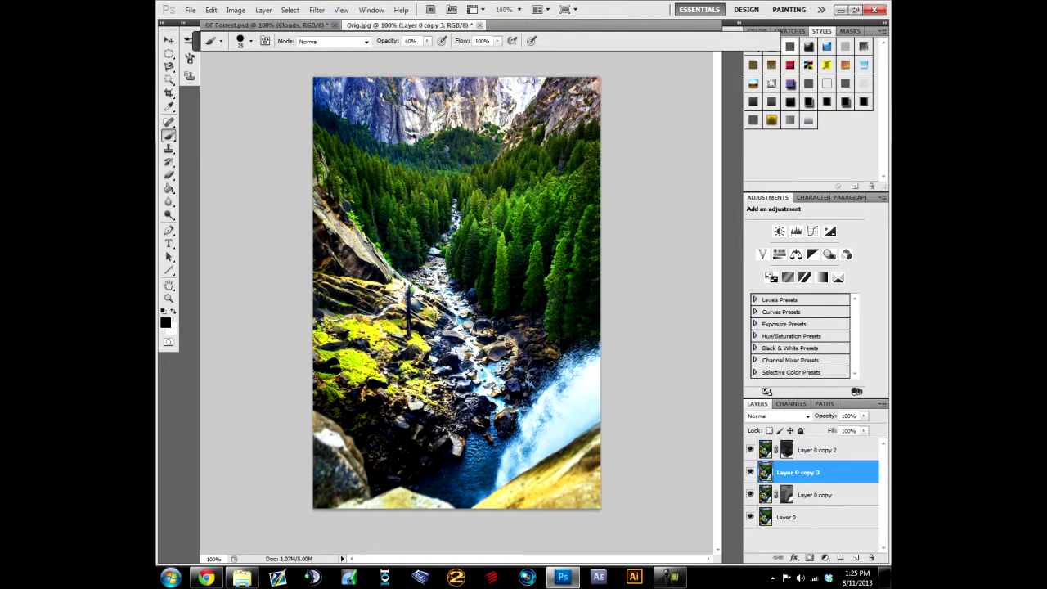
left_click(750, 493)
left_click(749, 494)
mouse_move(808, 471)
left_mouse_down()
mouse_move(808, 500)
mouse_move(814, 462)
left_mouse_up()
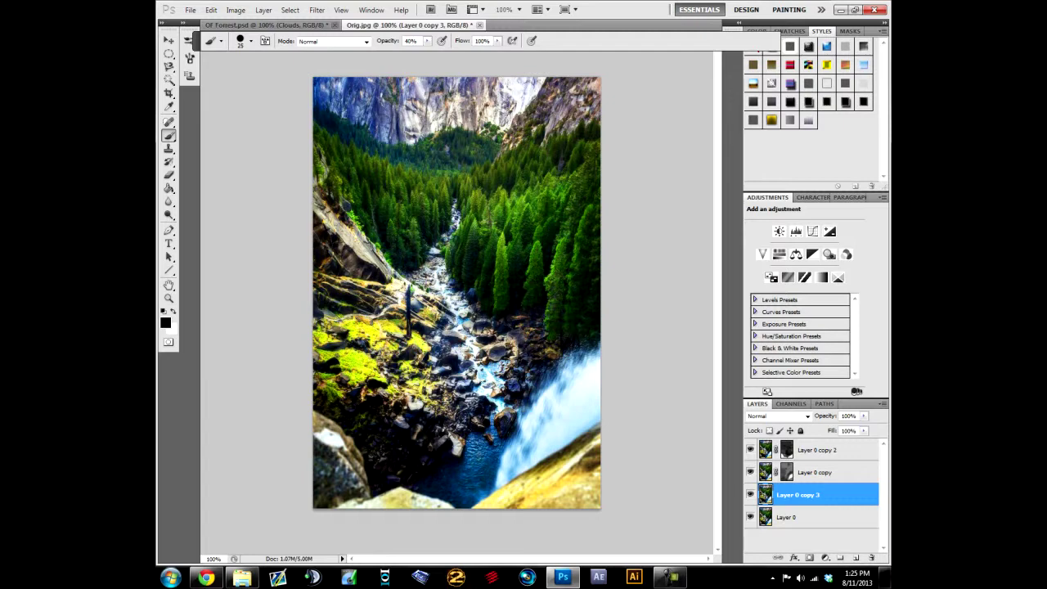
- Hide Layer 0 copy 2 and select the visible, motion-blurred Layer 0 copy
right_click(809, 511)
left_click(750, 472)
left_click_drag(750, 472, 750, 450)
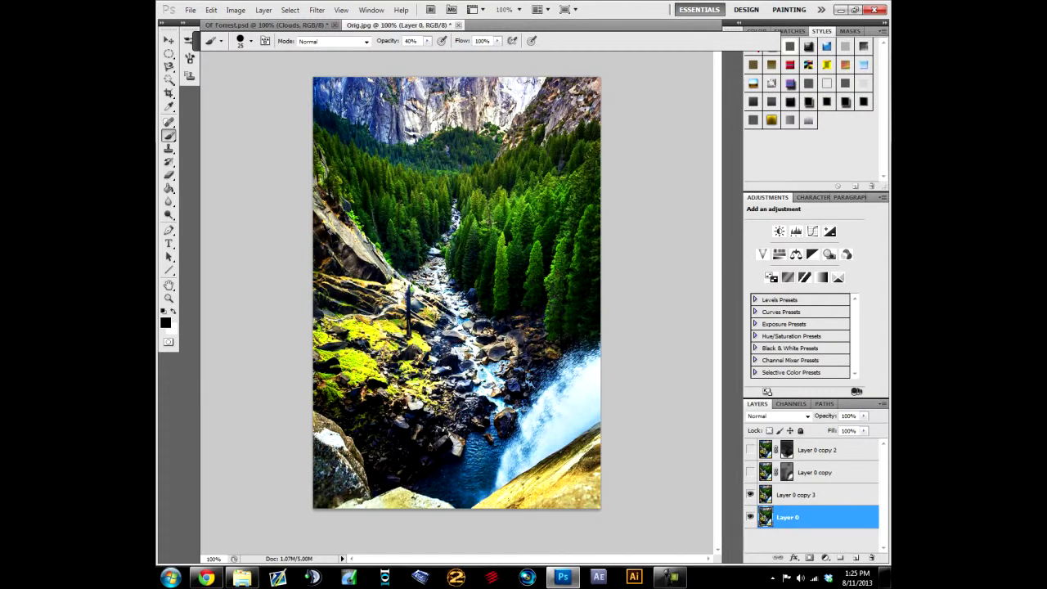
left_click(750, 472)
left_click(816, 471)
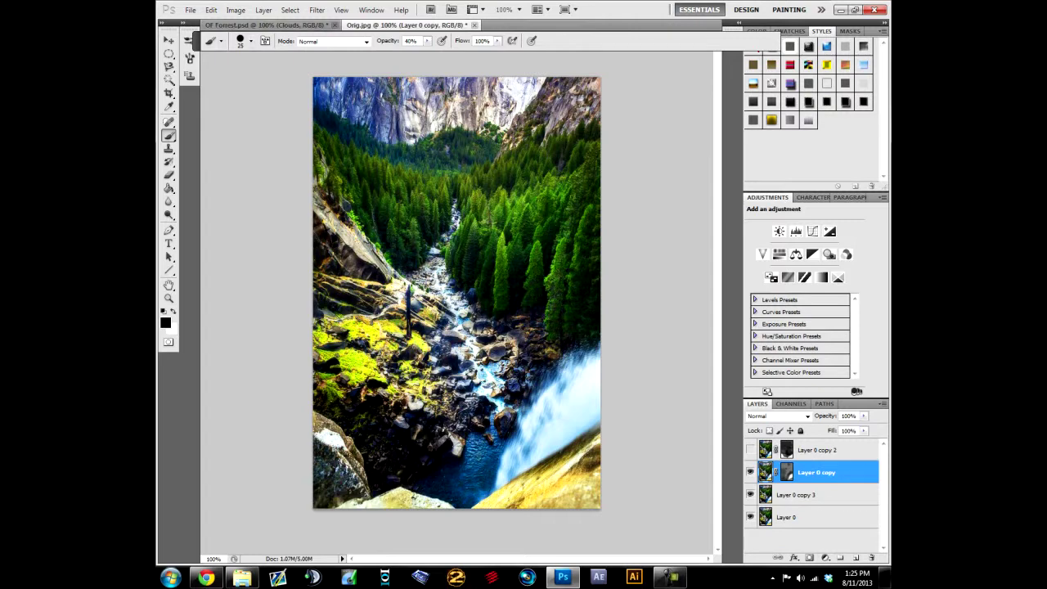
- Enlarge the brush to 80 px and paint black at 40% opacity over the cliffs, trees and stream on Layer 0 copy
left_click(250, 41)
left_click(446, 113)
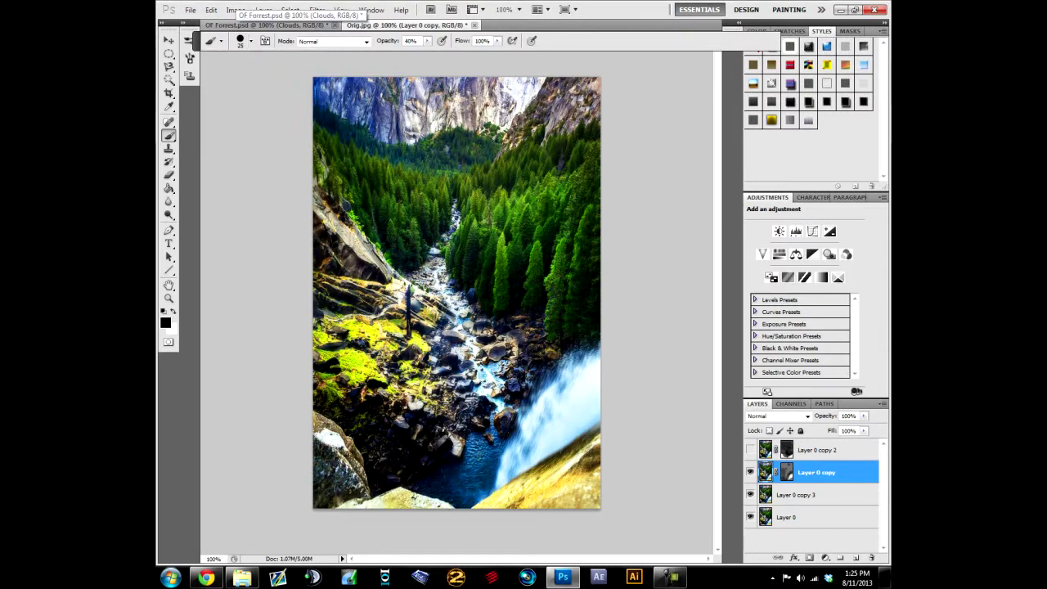
key("bracketright")
key("bracketright")
key("bracketright")
key("bracketright")
key("bracketright")
mouse_move(331, 73)
left_mouse_down()
mouse_move(569, 95)
mouse_move(401, 111)
mouse_move(351, 143)
mouse_move(491, 204)
mouse_move(458, 246)
mouse_move(323, 335)
mouse_move(499, 376)
mouse_move(356, 380)
mouse_move(448, 396)
left_mouse_up()
- Hide Layer 0 and Layer 0 copy 3 to inspect Layer 0 copy on its own, and show both again
left_click(749, 517)
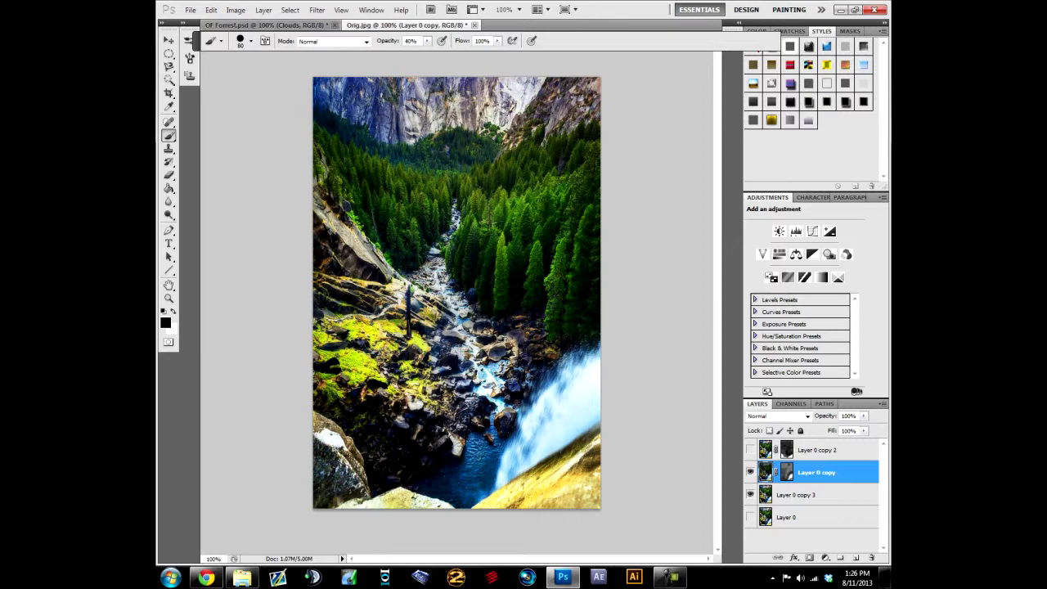
left_click(750, 494)
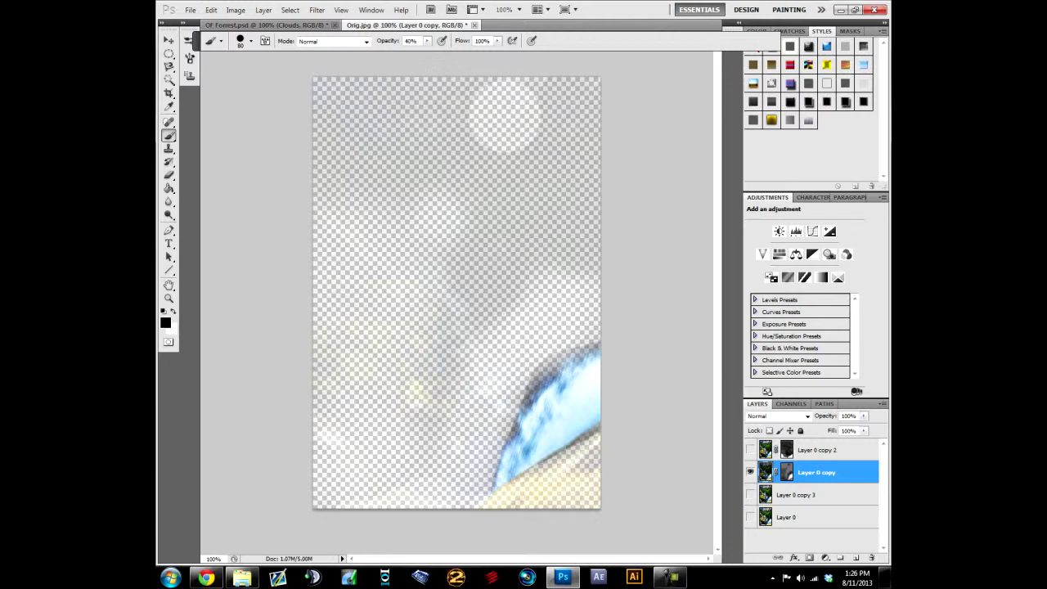
left_click(750, 494)
left_click(749, 516)
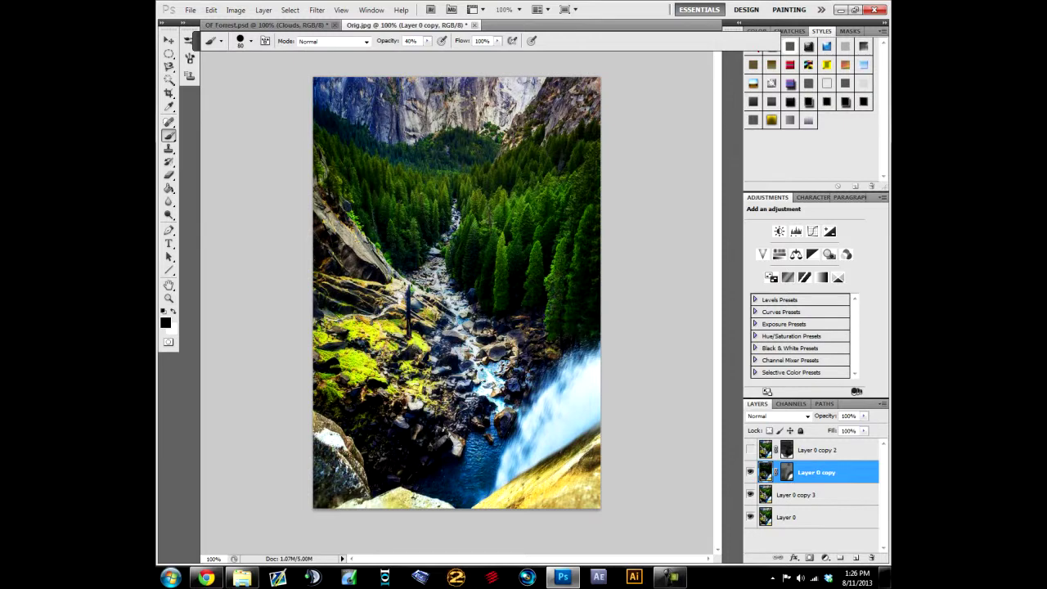
- Preview Layer 0 copy 2 with the other layers, and hide both Layer 0 copy 2 and Layer 0 copy
left_click(750, 450)
right_click(751, 457)
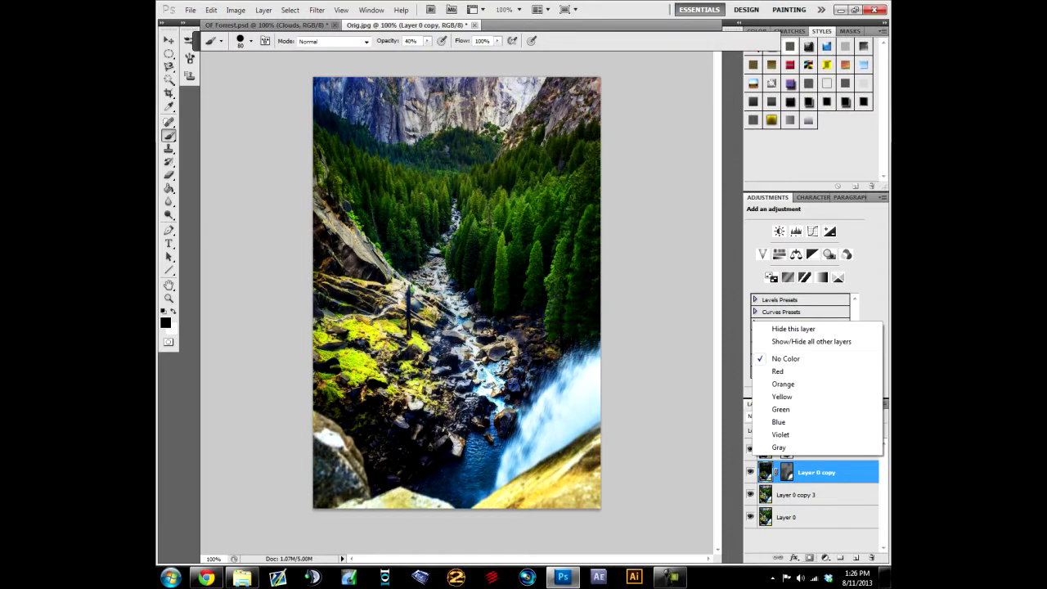
left_click(767, 451)
left_click(750, 449)
left_click(750, 471)
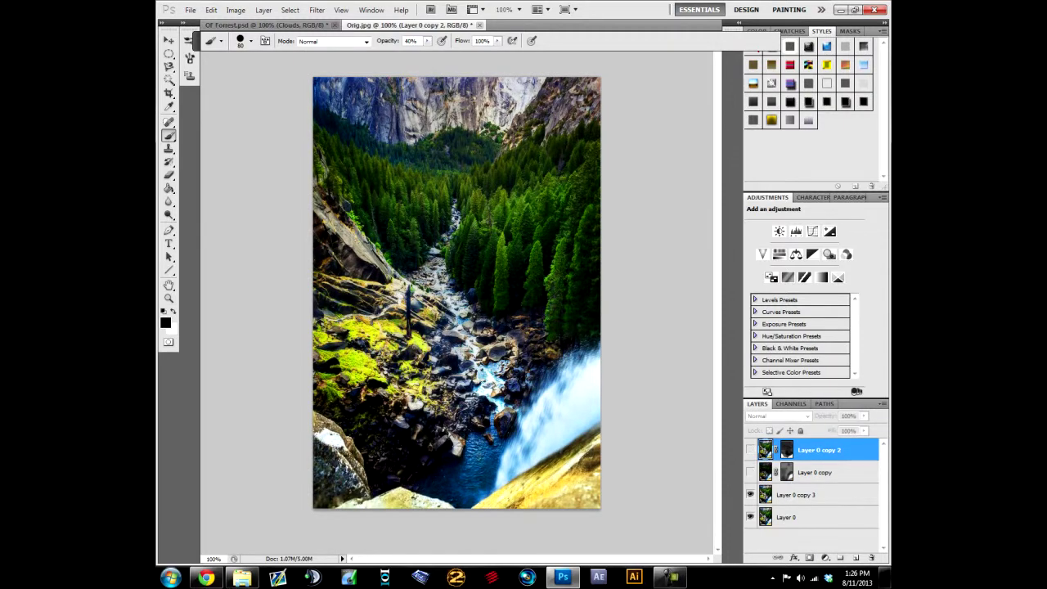
- Apply a Lens Blur to Layer 0 copy 3 with radius 4 and the Hexagon (6) iris shape
left_click(797, 494)
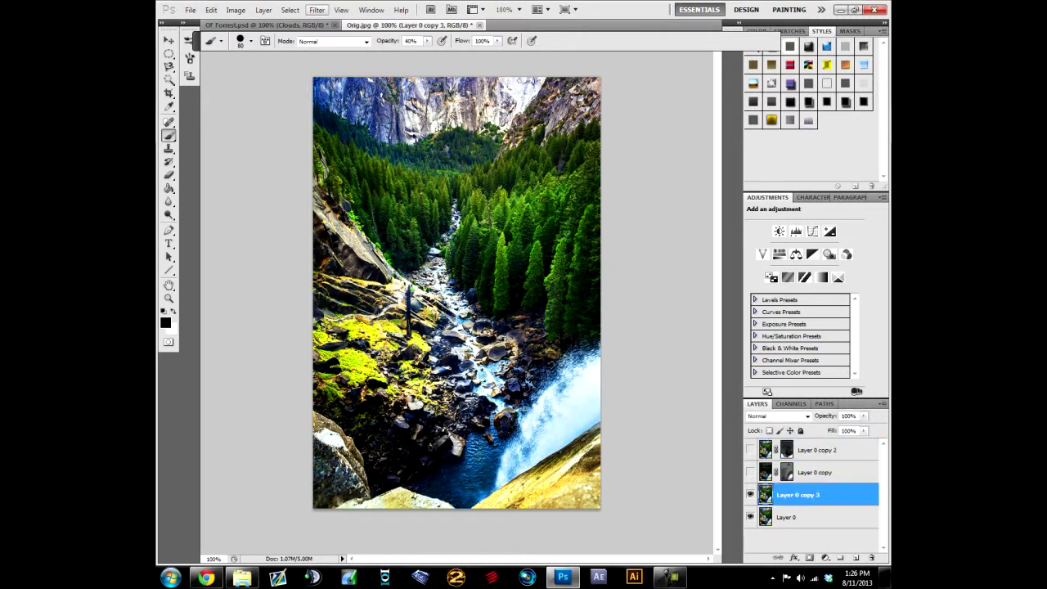
left_click(317, 9)
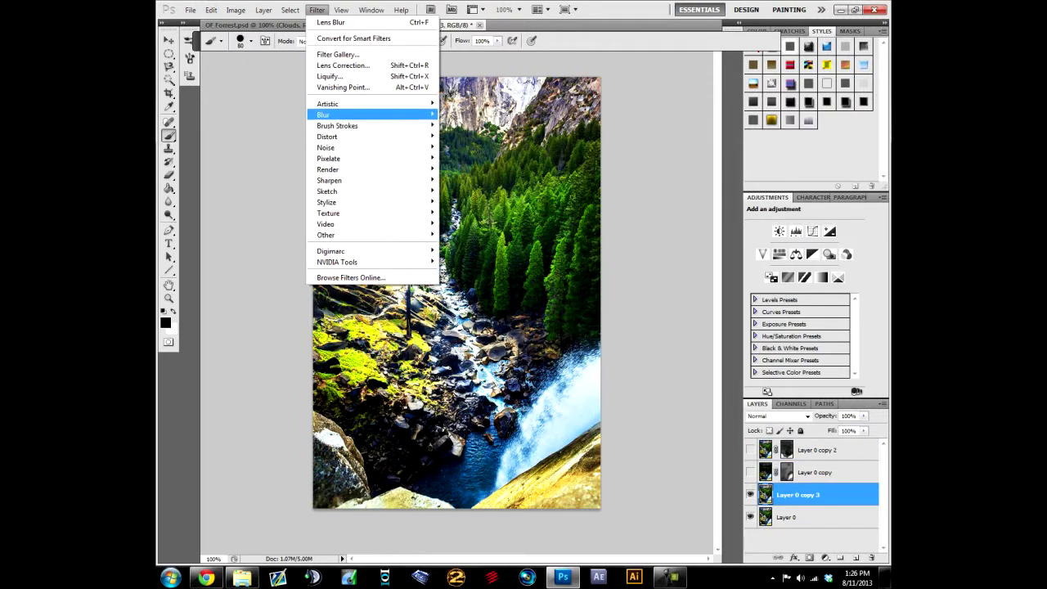
mouse_move(323, 115)
left_click(462, 168)
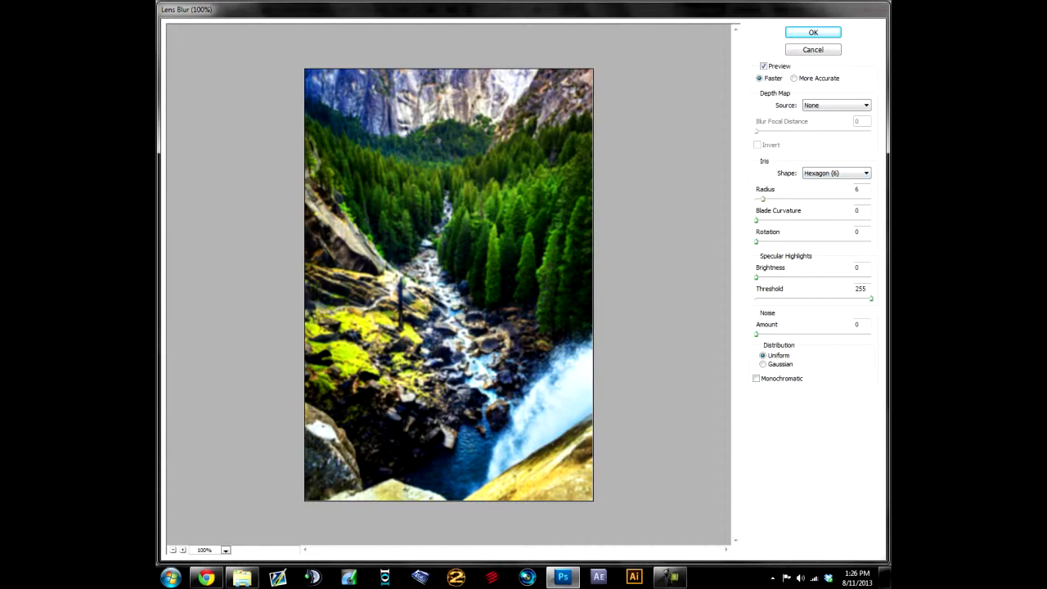
left_click_drag(763, 199, 760, 198)
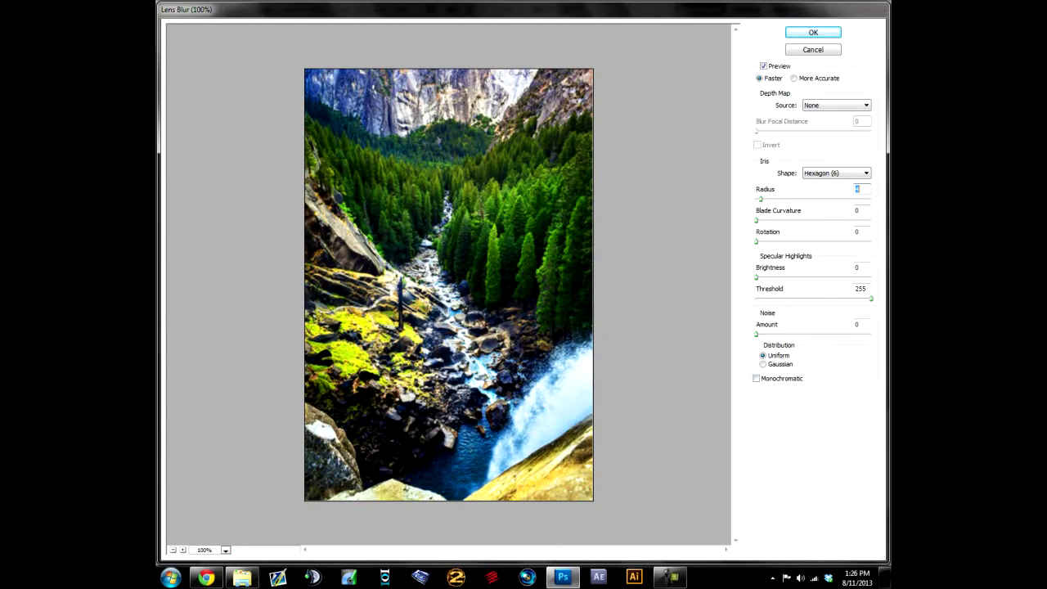
key("Return")
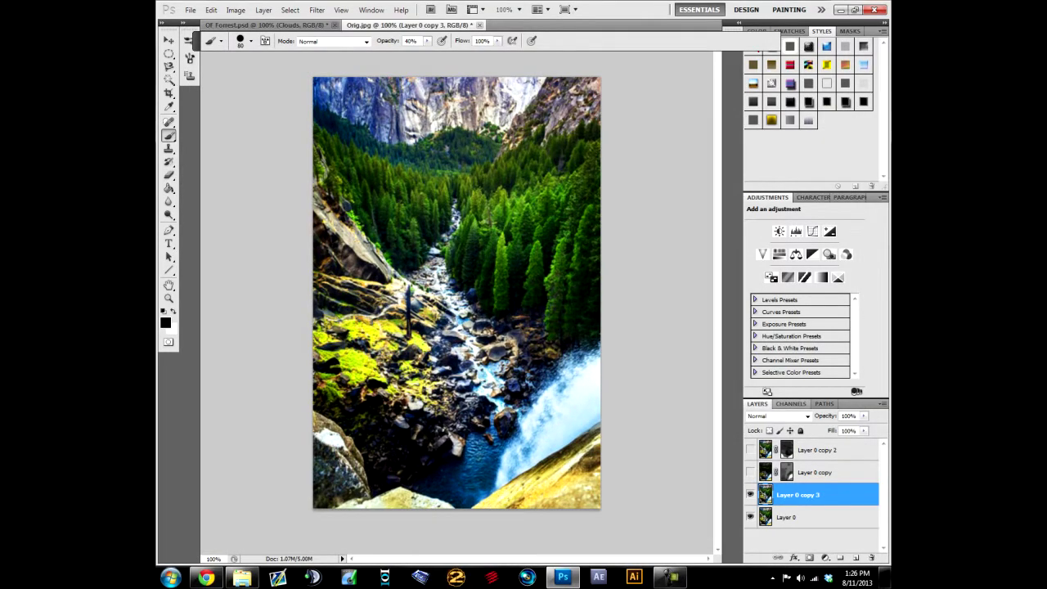
- Enlarge the brush to 300 px
key("bracketright")
key("bracketright")
key("bracketright")
key("bracketright")
key("bracketright")
key("bracketright")
key("bracketright")
key("bracketright")
key("bracketright")
key("bracketright")
left_click_drag(289, 503, 360, 496)
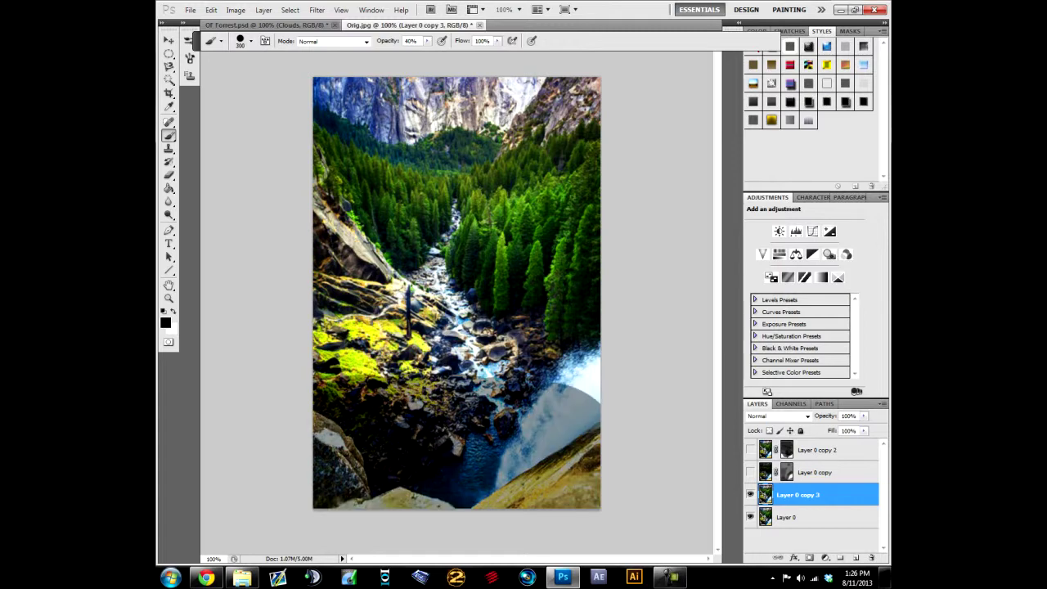
left_click_drag(559, 469, 425, 451)
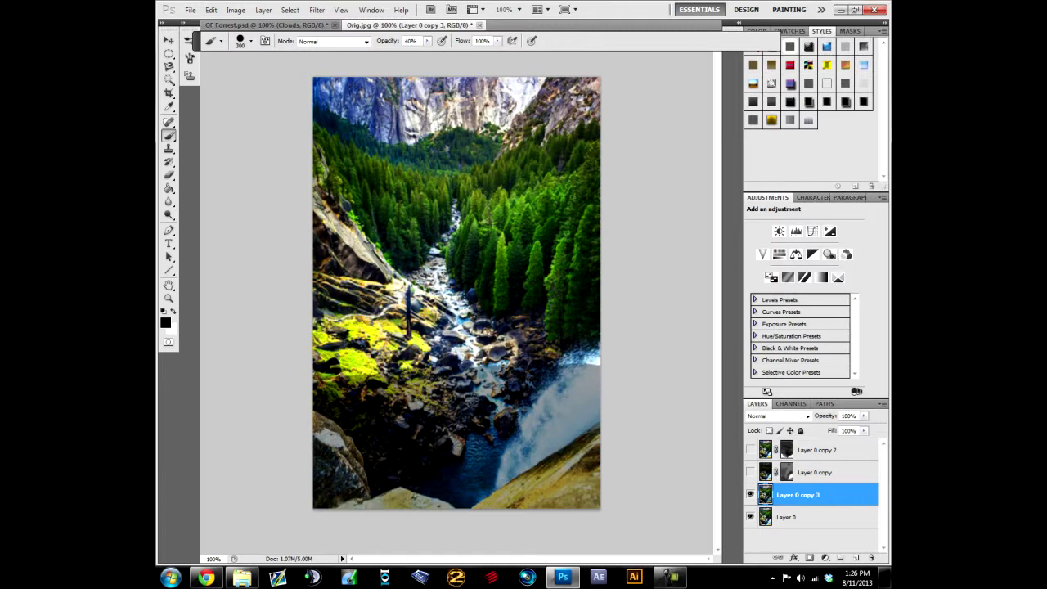
key("ctrl+a")
key("ctrl+d")
key("ctrl+alt+z")
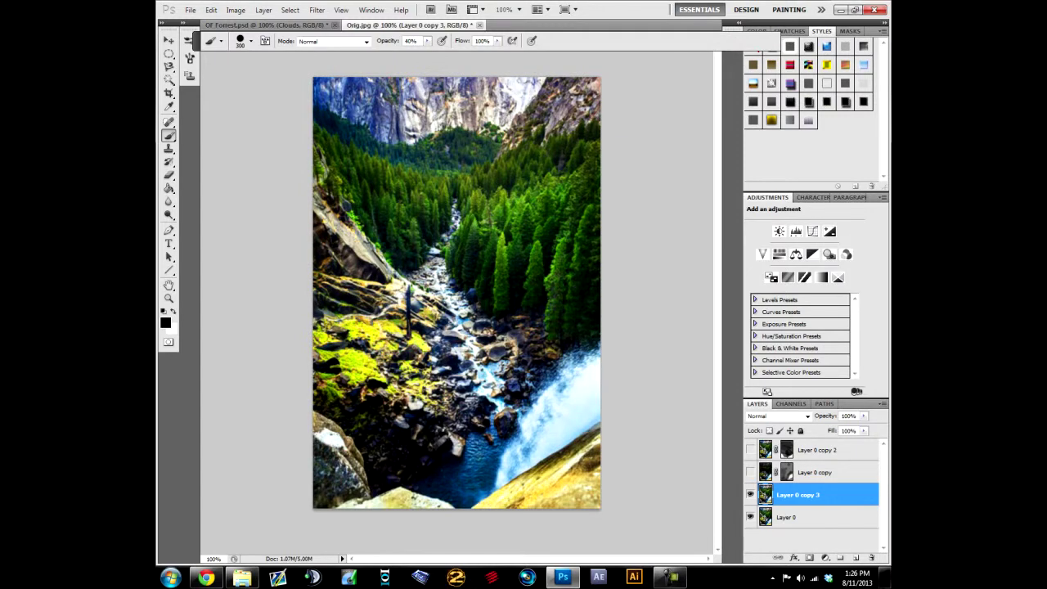
- Add a mask to Layer 0 copy 3, paint black over its lower part with an 11% hardness brush, and hide Layer 0
left_click(809, 557)
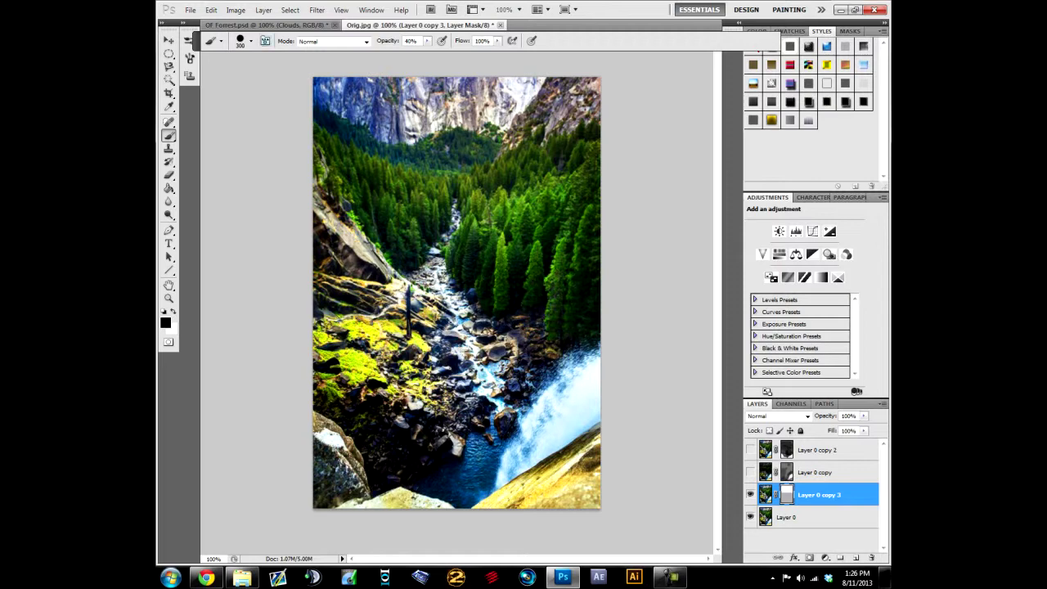
left_click(251, 41)
left_click_drag(322, 96, 222, 96)
key("Return")
left_click_drag(368, 323, 548, 323)
left_click(749, 517)
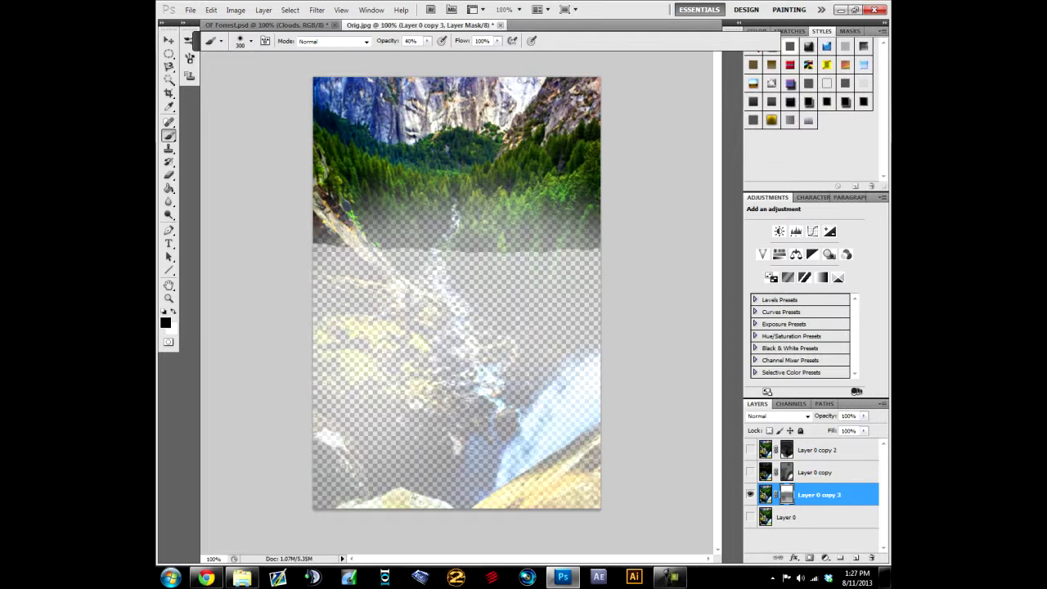
mouse_move(573, 315)
left_mouse_down()
mouse_move(482, 266)
mouse_move(352, 315)
mouse_move(368, 269)
left_mouse_up()
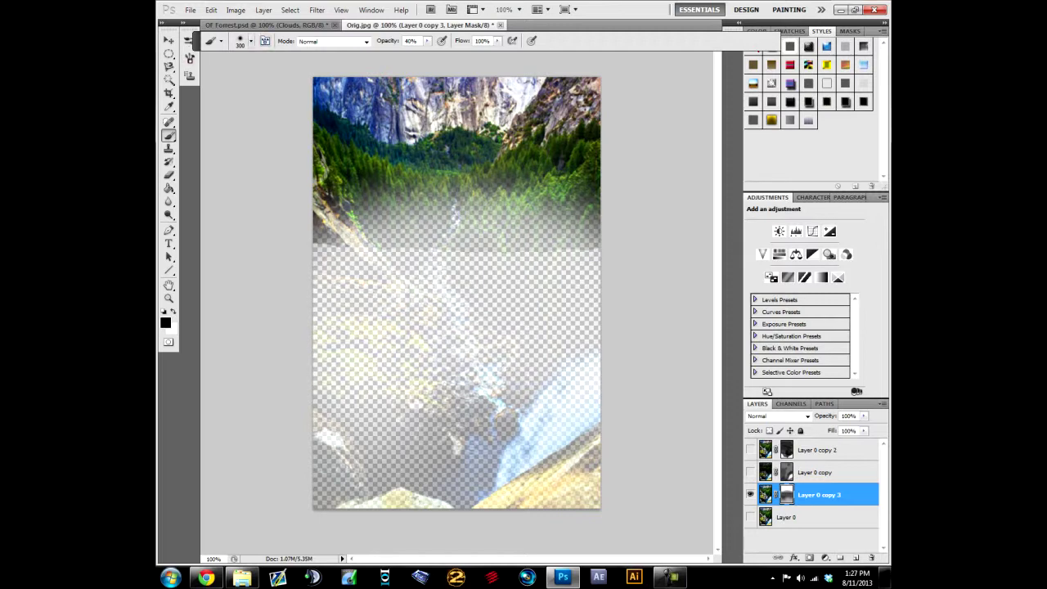
- Increase the brush hardness and mask out the rest of Layer 0 copy 3 below the distant trees
left_click(251, 41)
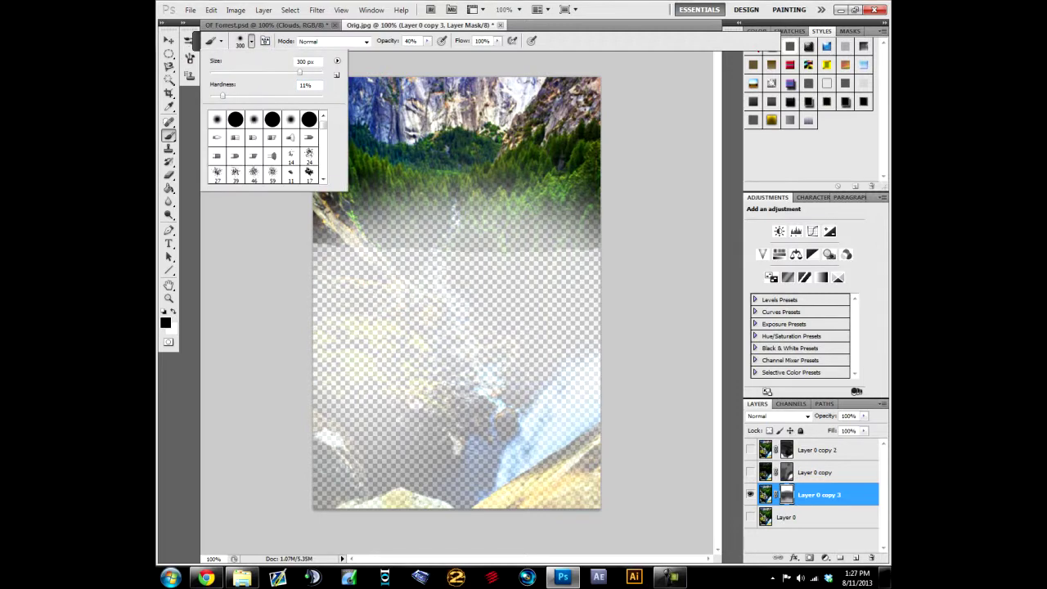
left_click_drag(223, 97, 275, 97)
mouse_move(404, 360)
left_mouse_down()
mouse_move(409, 331)
mouse_move(392, 331)
mouse_move(503, 331)
mouse_move(425, 377)
mouse_move(532, 442)
mouse_move(463, 458)
mouse_move(491, 462)
mouse_move(320, 485)
mouse_move(474, 458)
left_mouse_up()
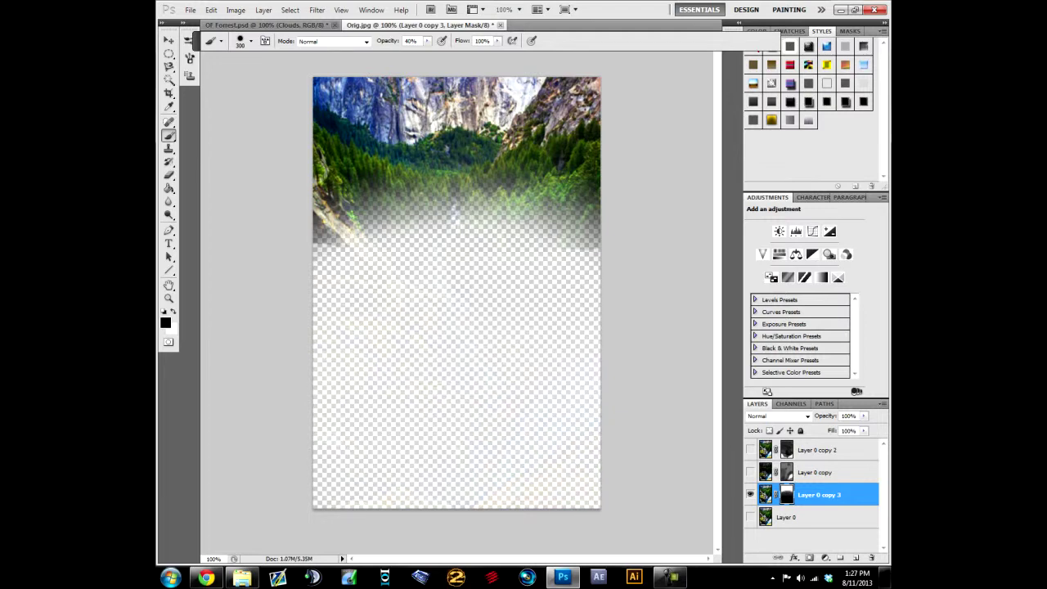
left_click(455, 236)
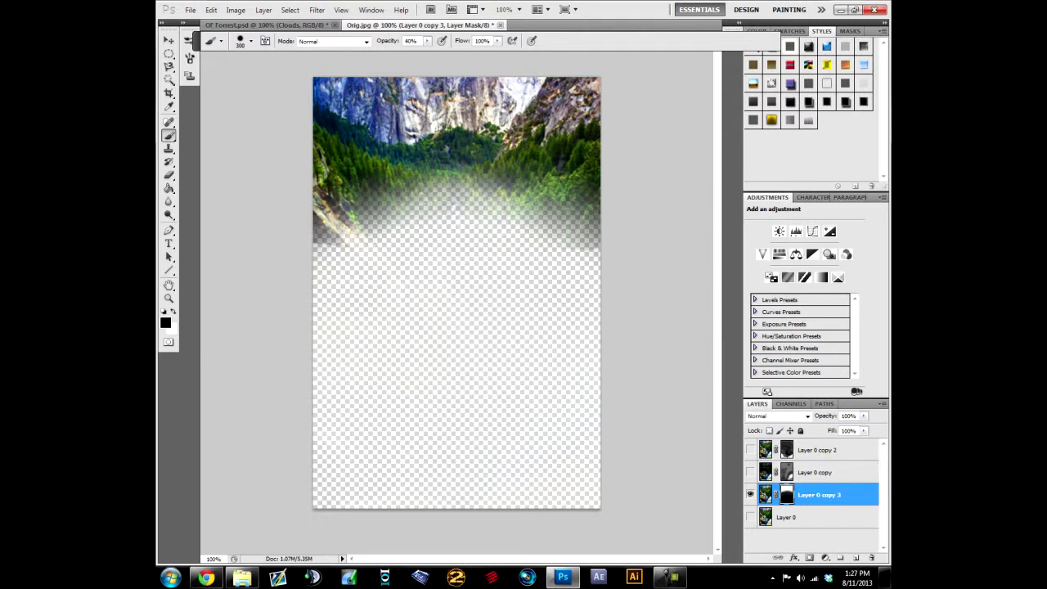
left_click(462, 231)
- Undo the last mask stroke, repaint the mask's edge around the center of the river valley, and show Layer 0
left_click(750, 517)
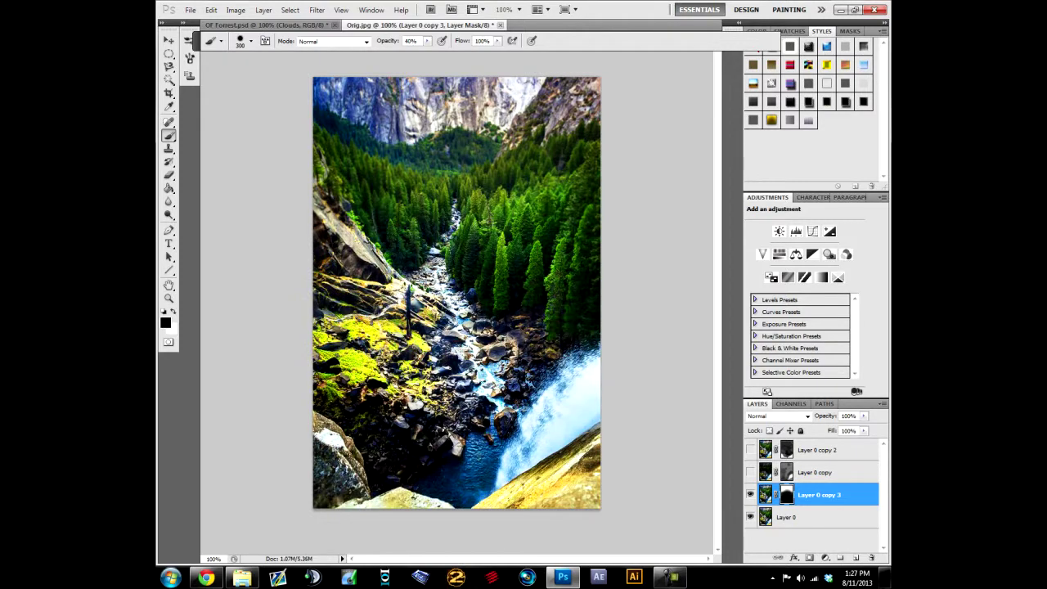
left_click(750, 517)
key("ctrl+z")
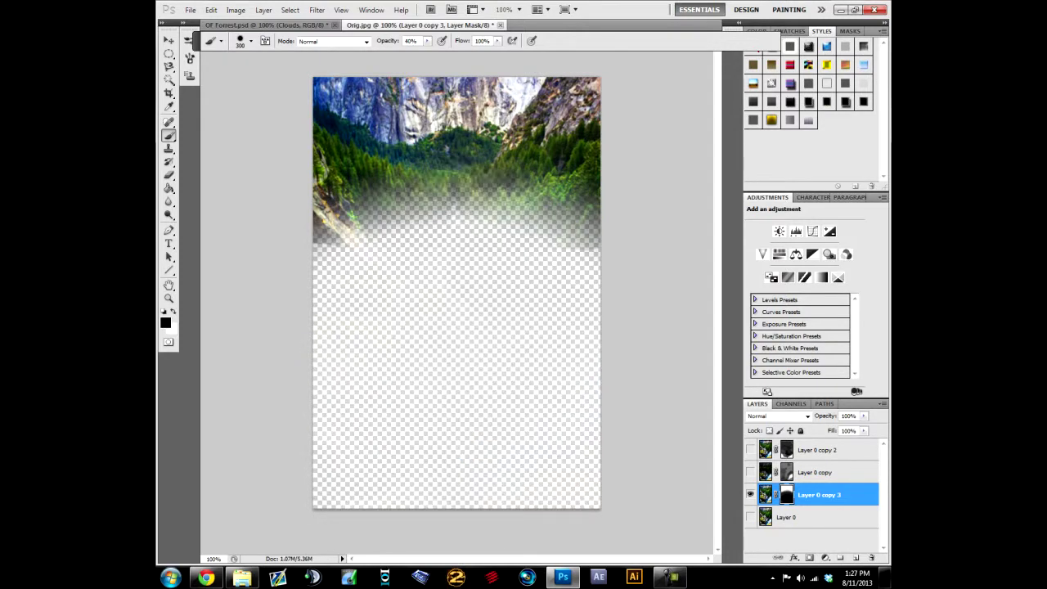
left_click(462, 253)
left_click(446, 245)
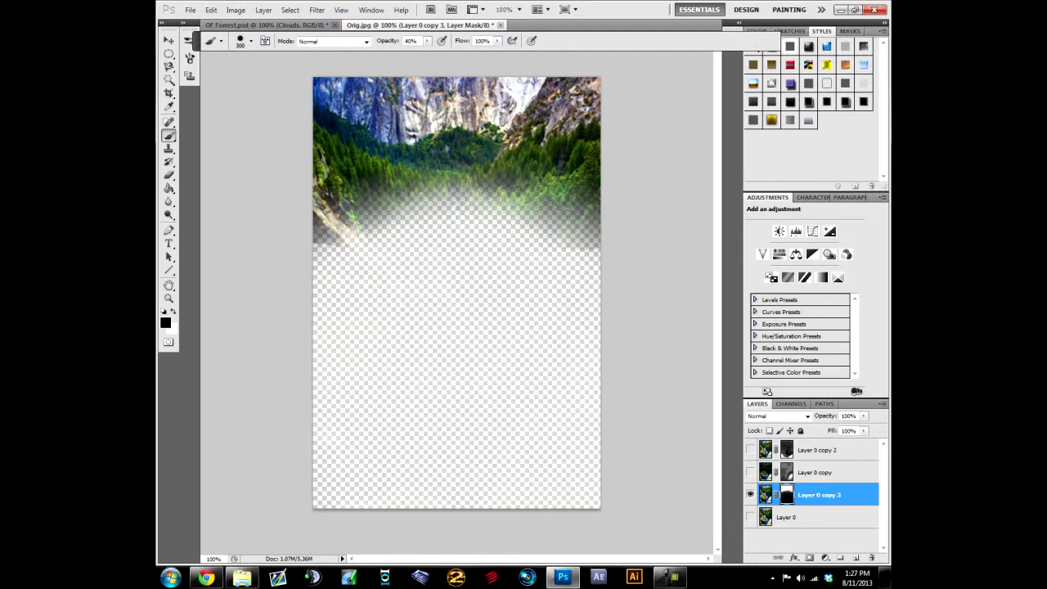
left_click(750, 517)
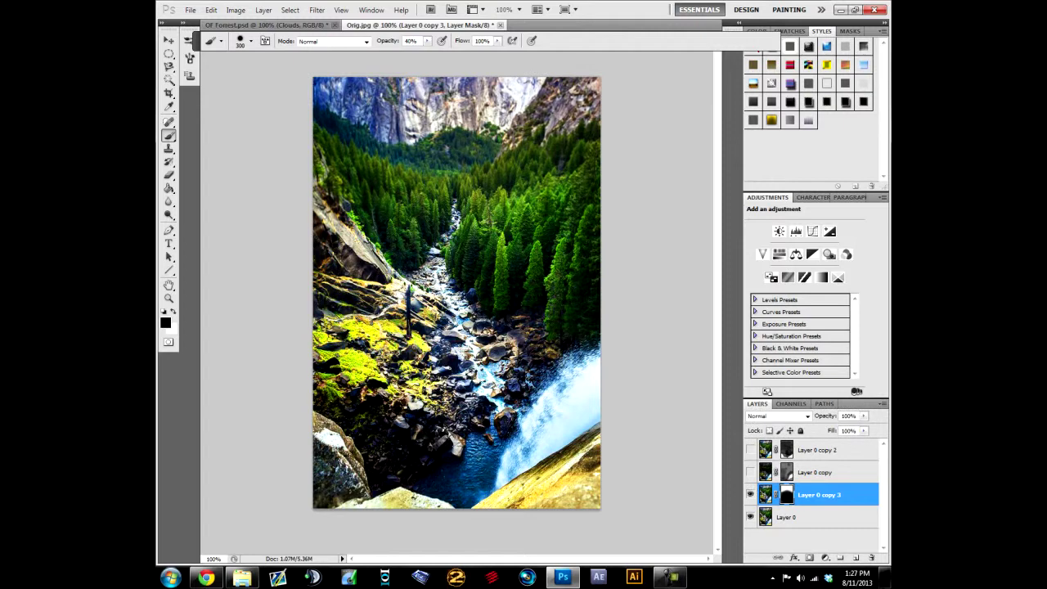
- Show Layer 0 copy and Layer 0 copy 2, and compare the image with and without the three blurred copies
left_click(750, 471)
left_click(750, 450)
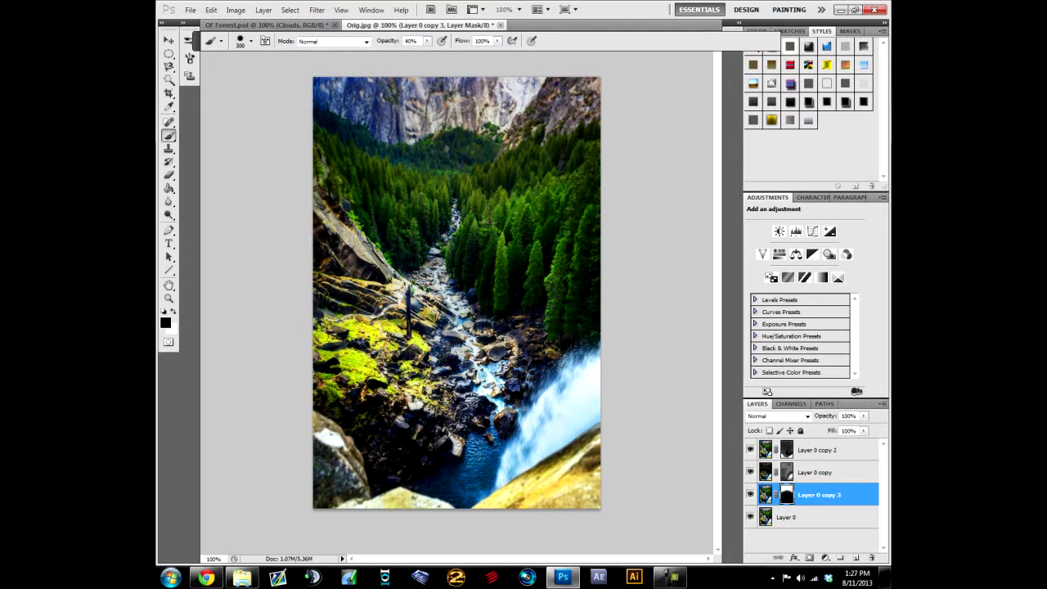
left_click_drag(749, 450, 750, 494)
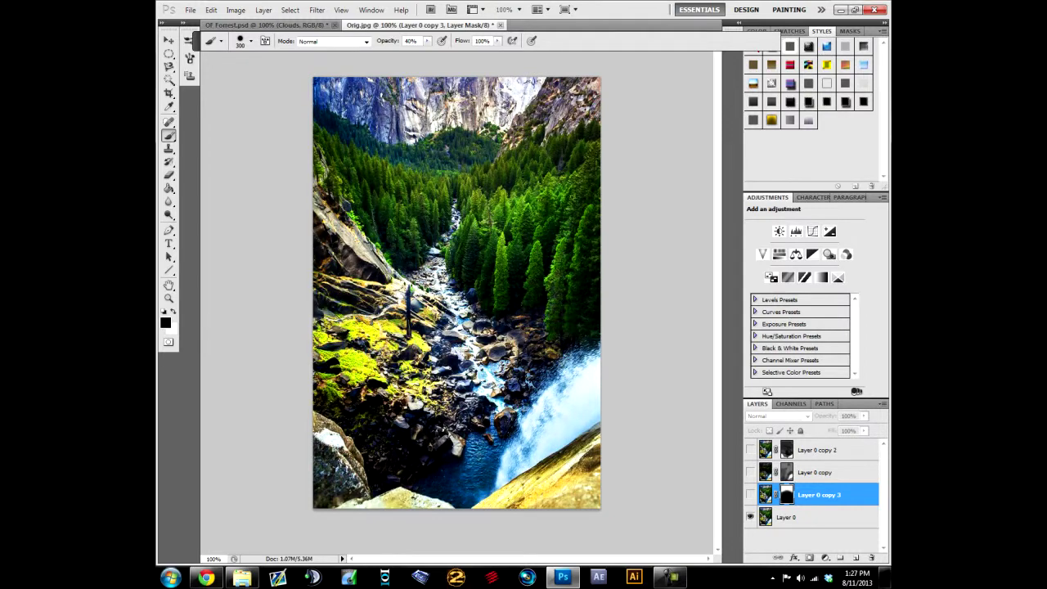
left_click_drag(750, 494, 750, 450)
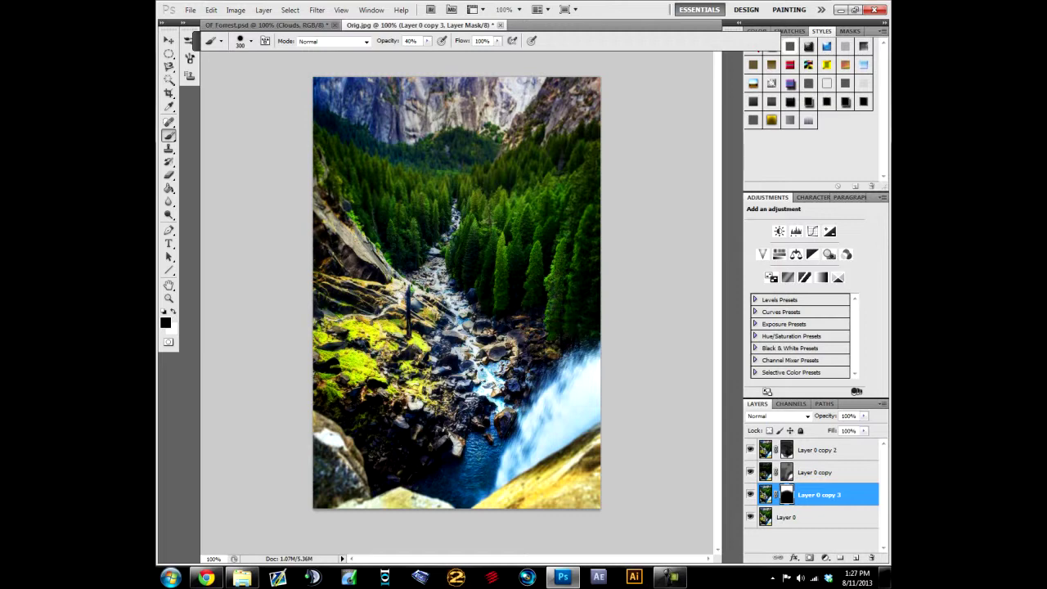
mouse_move(750, 494)
left_mouse_down()
mouse_move(750, 450)
mouse_move(750, 494)
left_mouse_up()
- Merge all visible layers into a single Layer 0
left_click(765, 450)
right_click(818, 522)
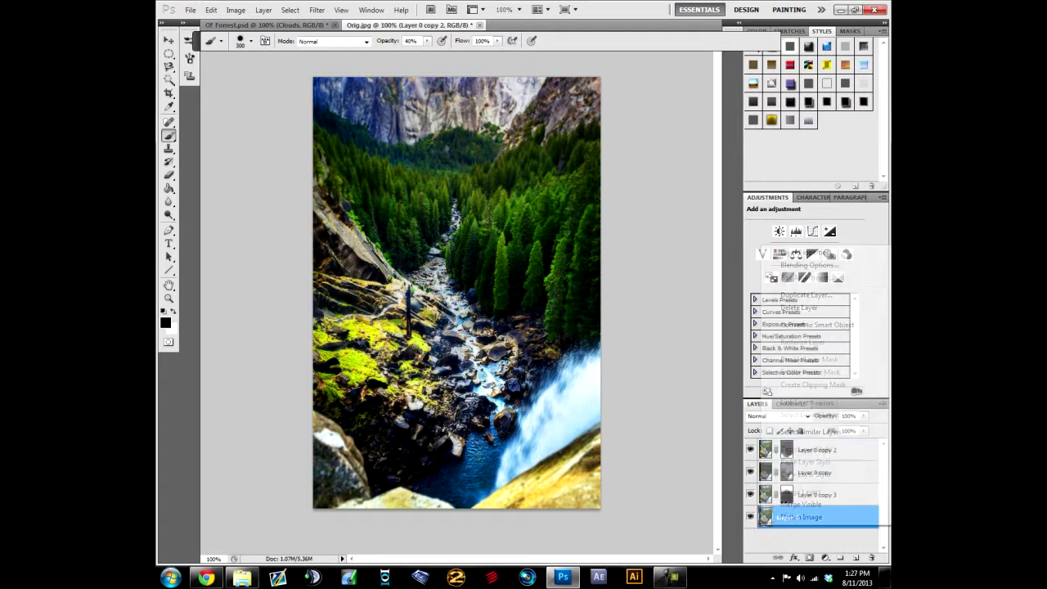
key("Escape")
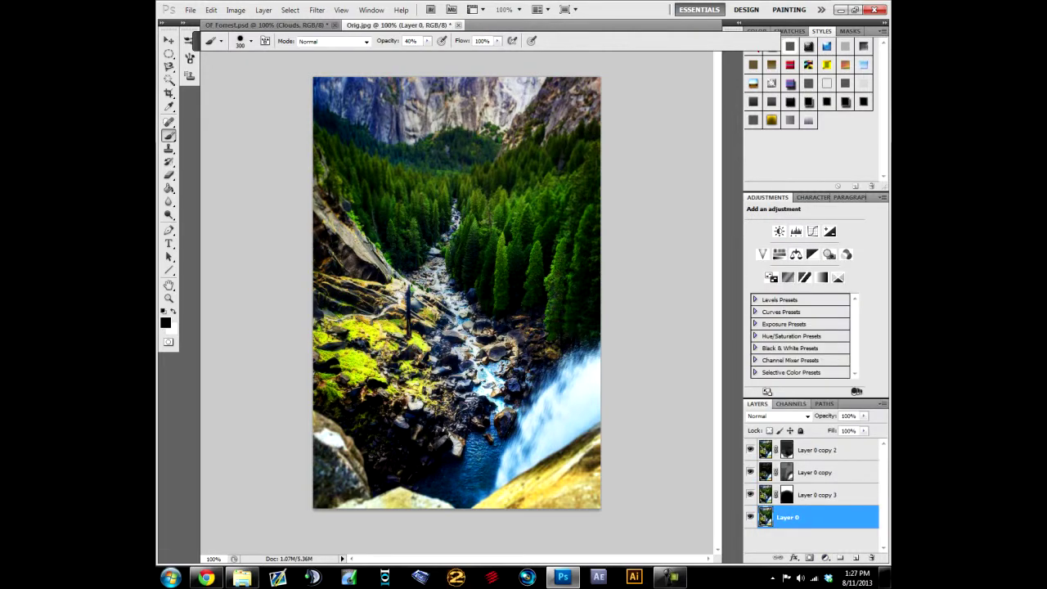
right_click(817, 536)
key("Escape")
right_click(818, 517)
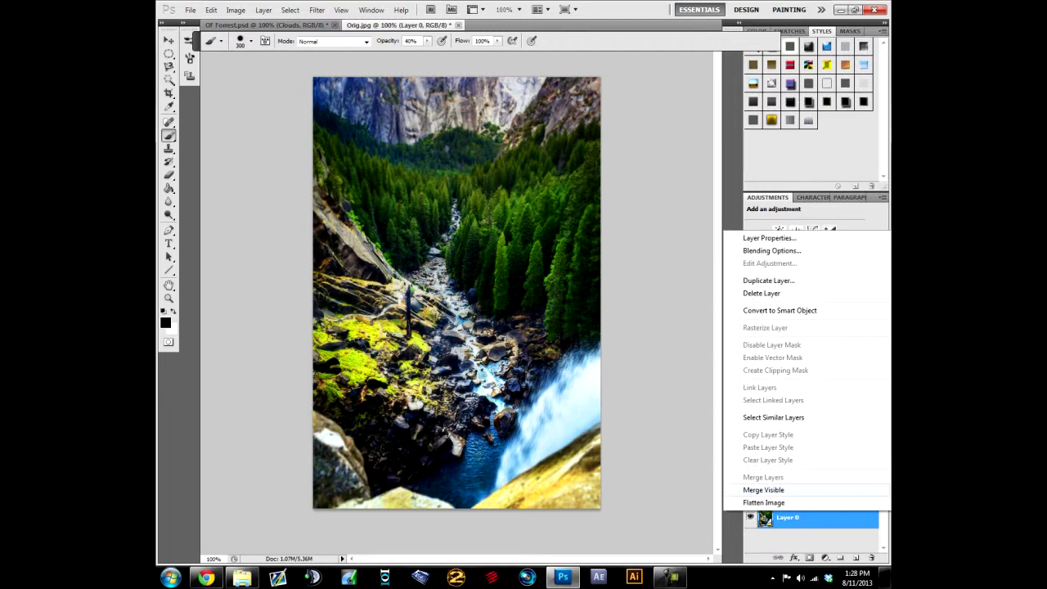
key("Escape")
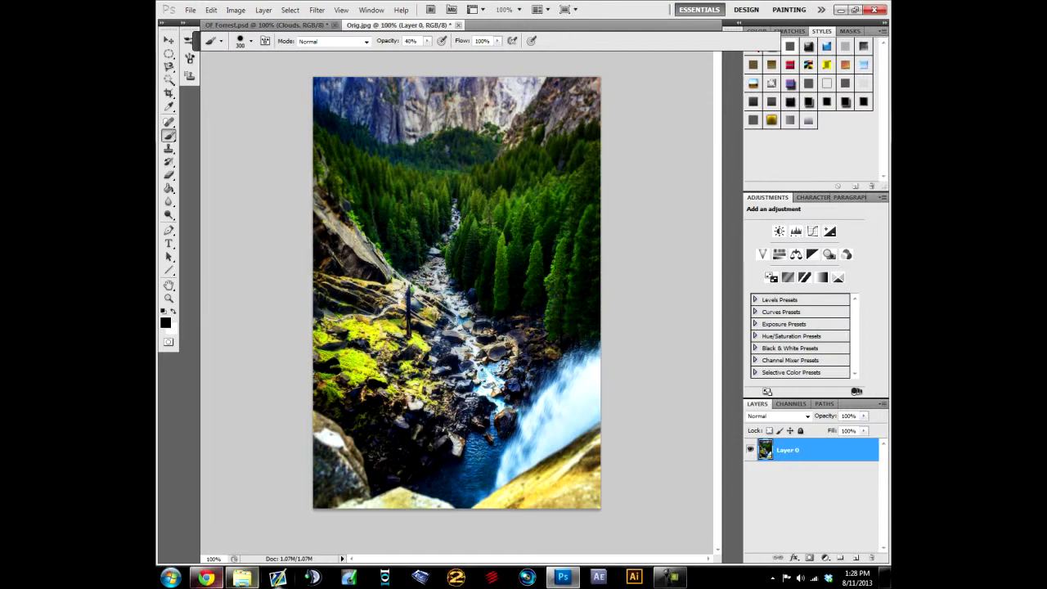
- Switch to Windows Explorer and open the Plain Images folder inside the Tyler folder of Picture Edits
left_click(242, 578)
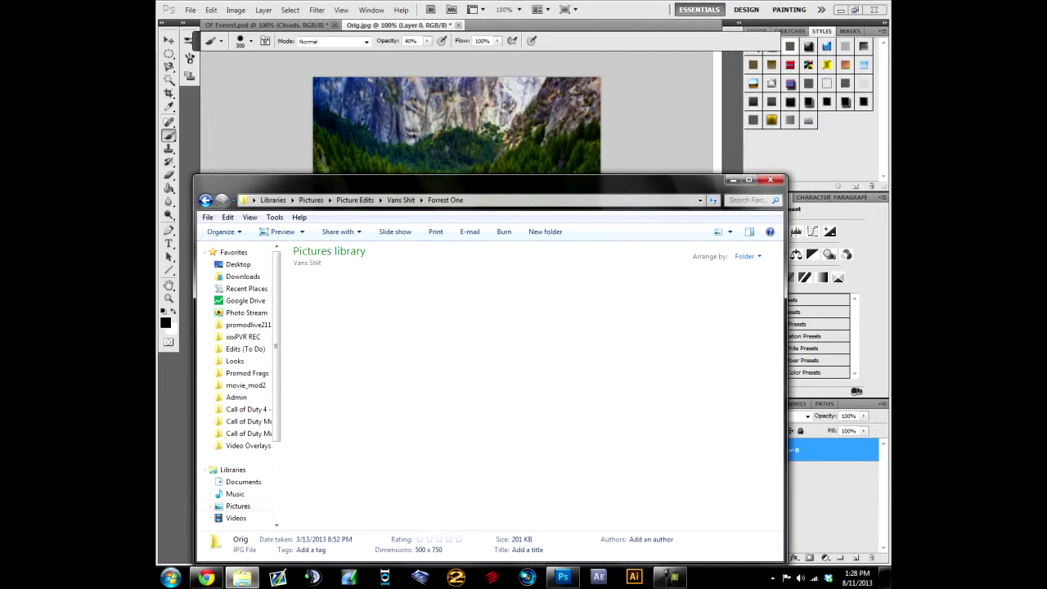
left_click(205, 199)
left_click(205, 199)
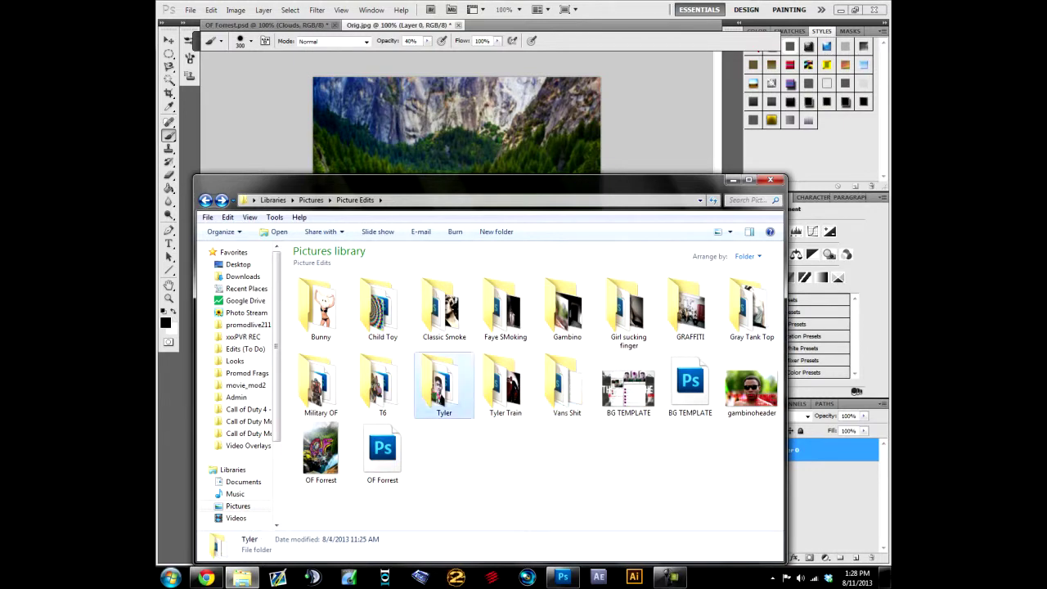
double_click(444, 384)
double_click(444, 311)
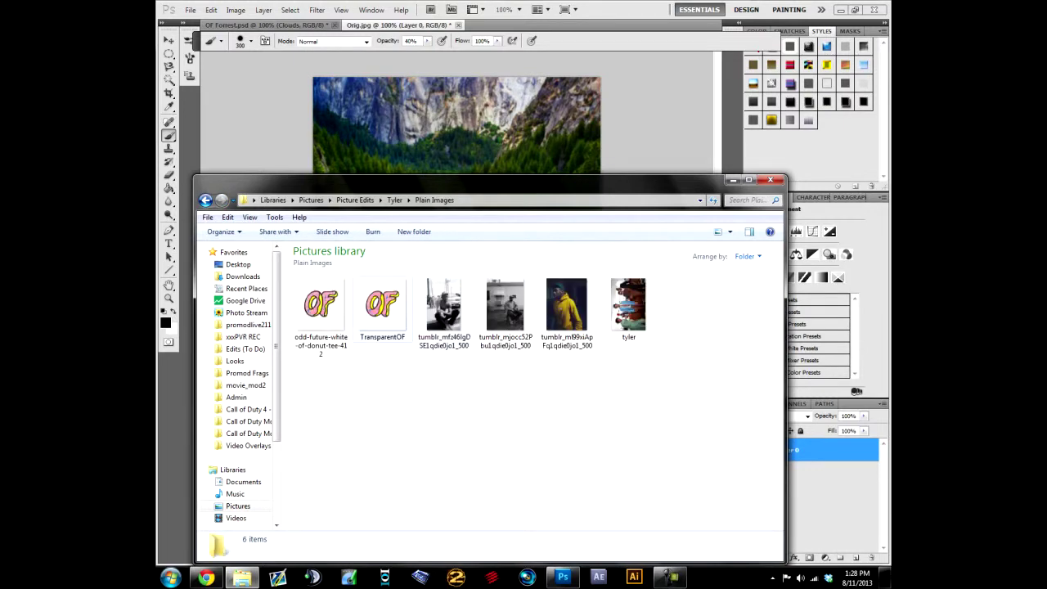
- Place the TransparentOF image in the Orig.jpg document at its default size and rasterize its layer
left_click(320, 313)
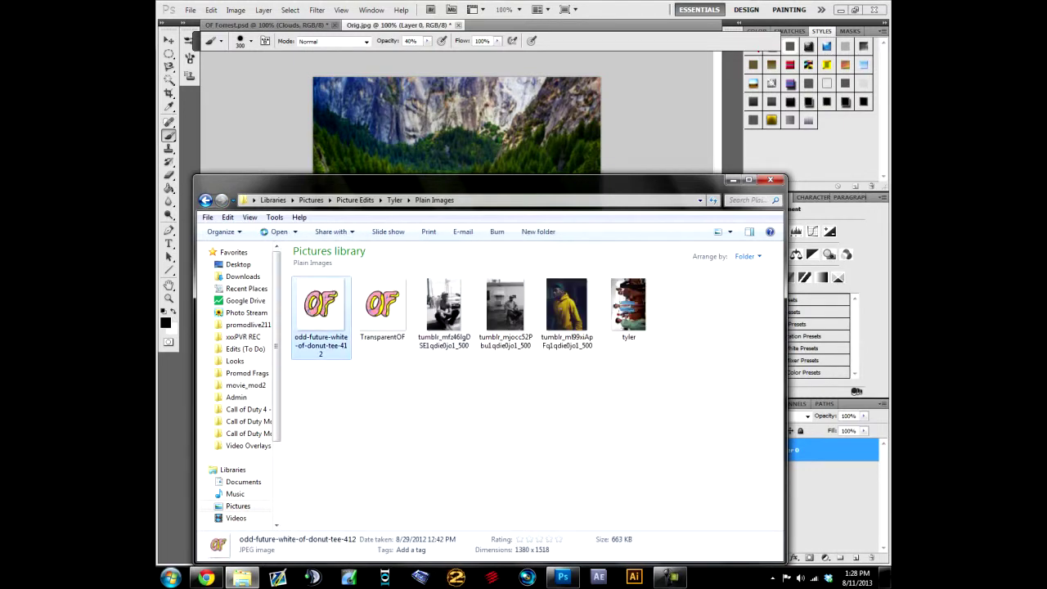
left_click(382, 308)
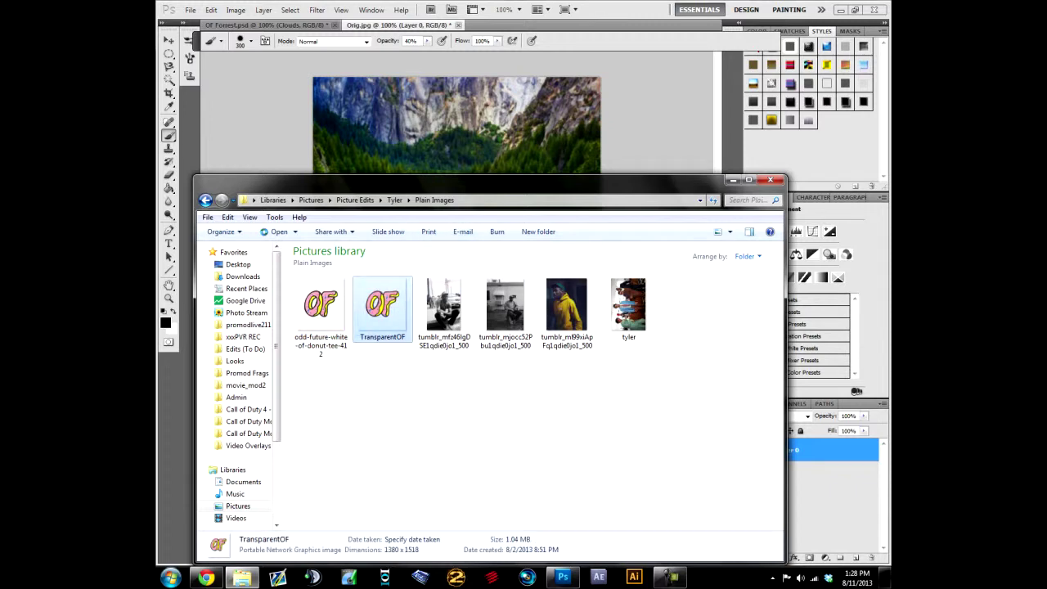
left_click_drag(382, 308, 468, 21)
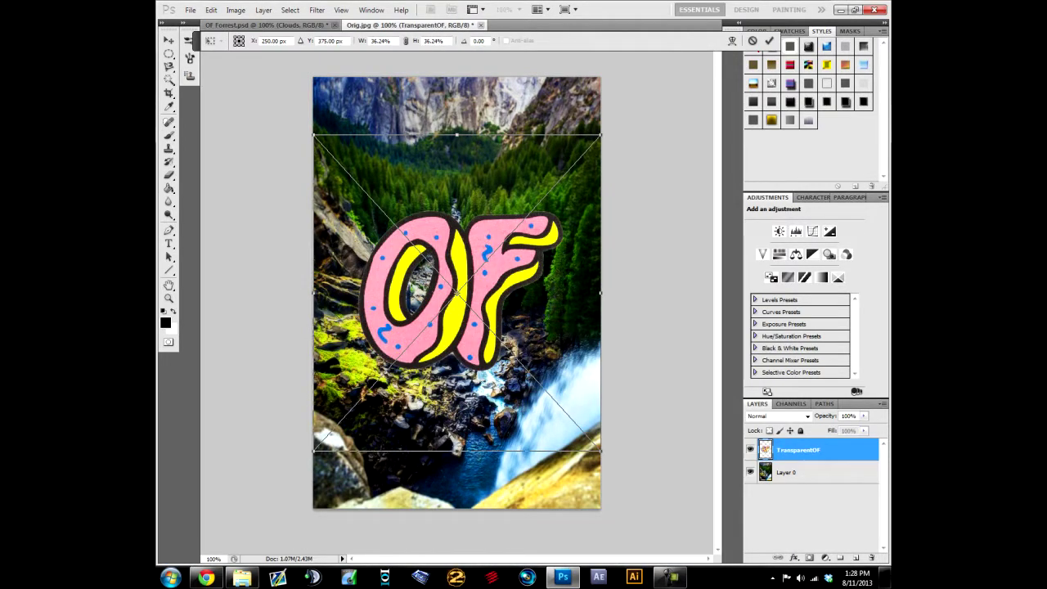
key("Return")
key("b")
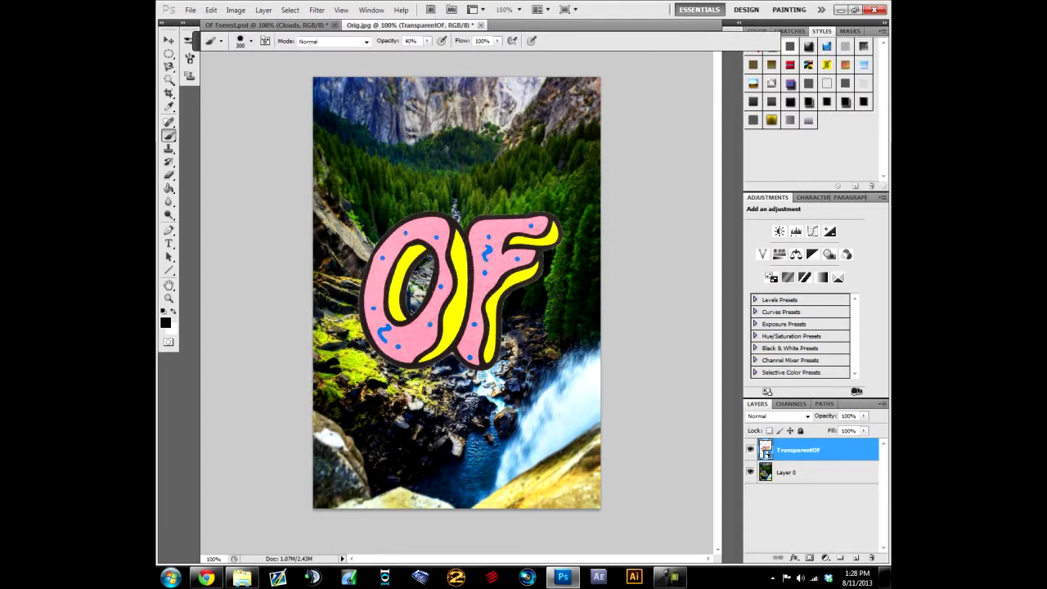
right_click(818, 455)
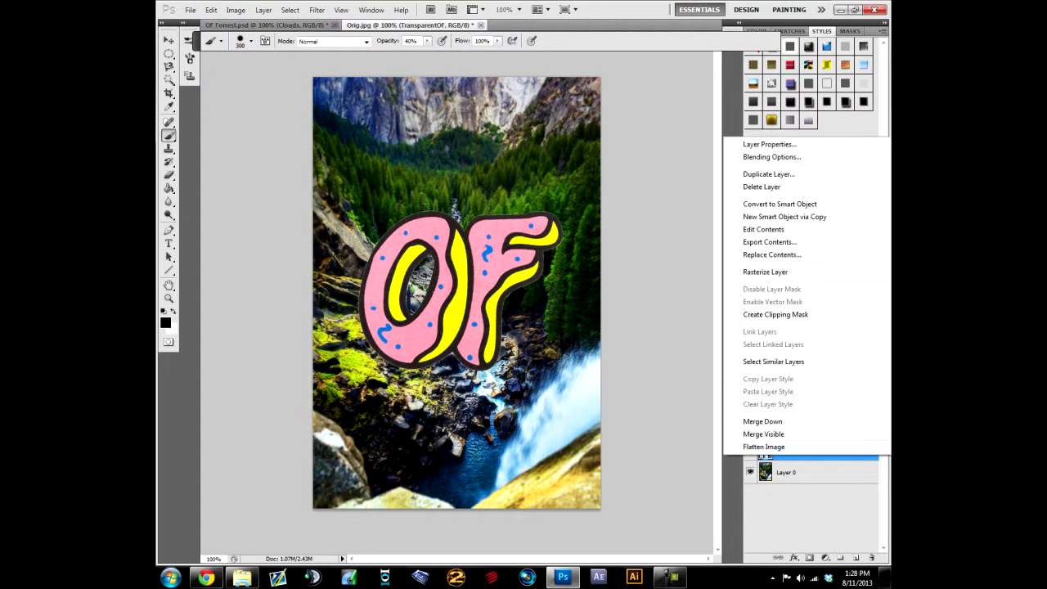
left_click(773, 273)
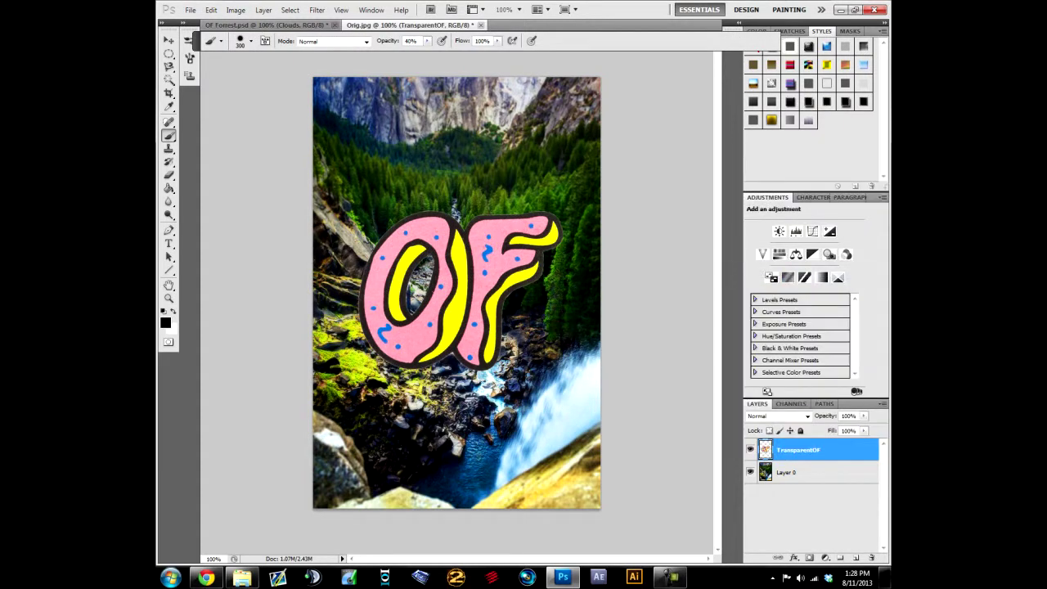
- Try the Exclusion blend mode on the TransparentOF layer, and set it to Difference instead
left_click(777, 416)
left_click(758, 341)
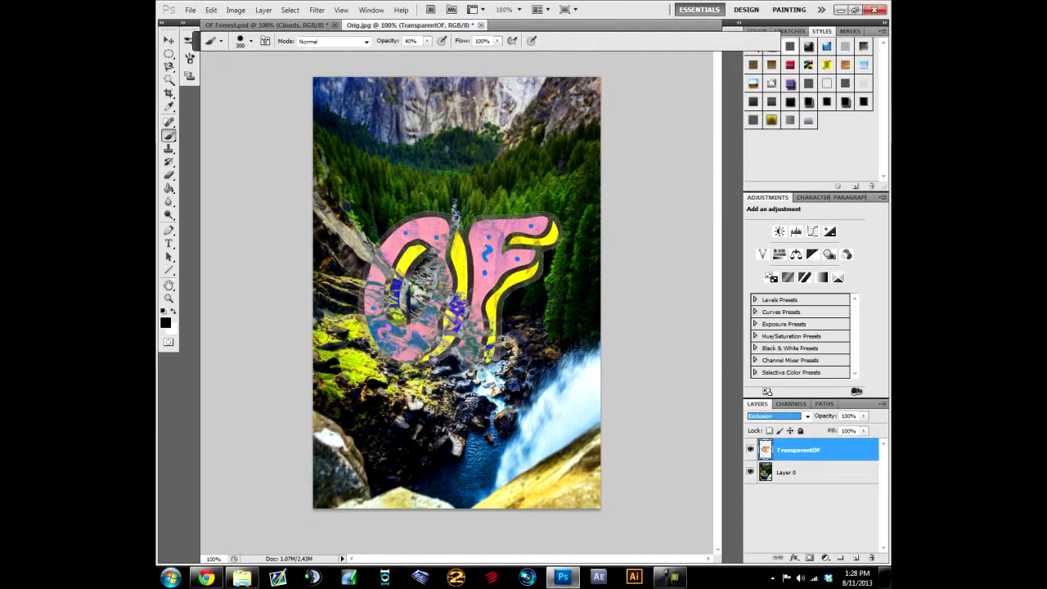
left_click(777, 416)
left_click(758, 332)
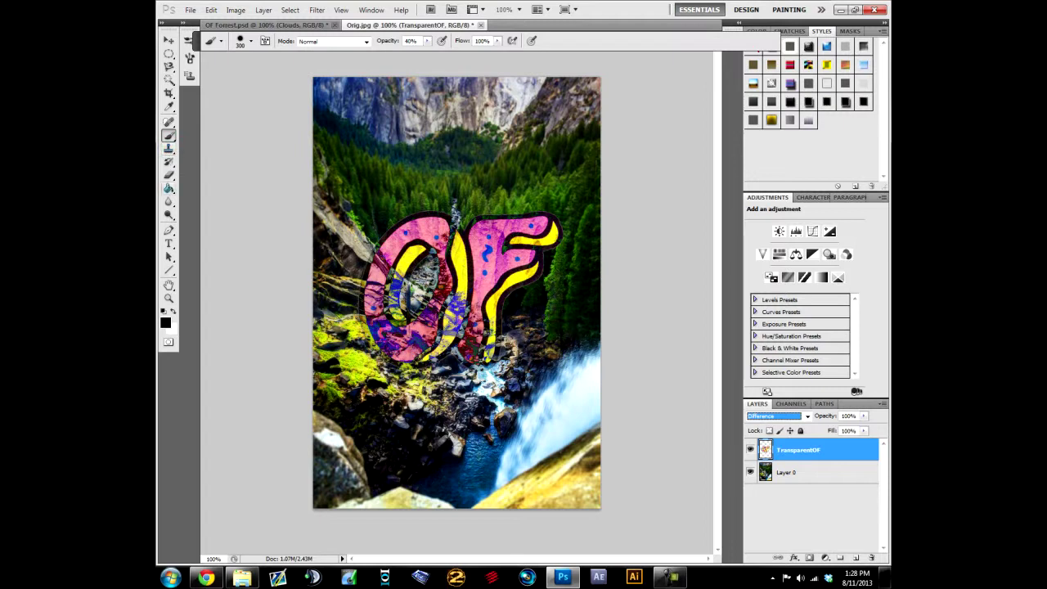
- Add the text "yourlink.tumblr.com" in 18 pt Bebas at the photo's lower-right corner
left_click(168, 256)
key("t")
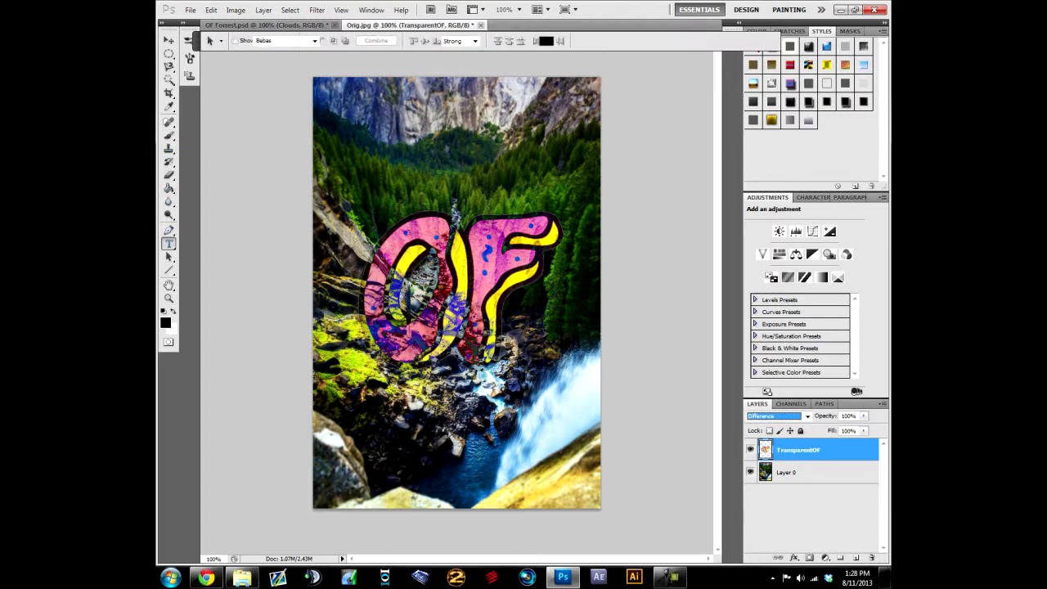
left_click(454, 488)
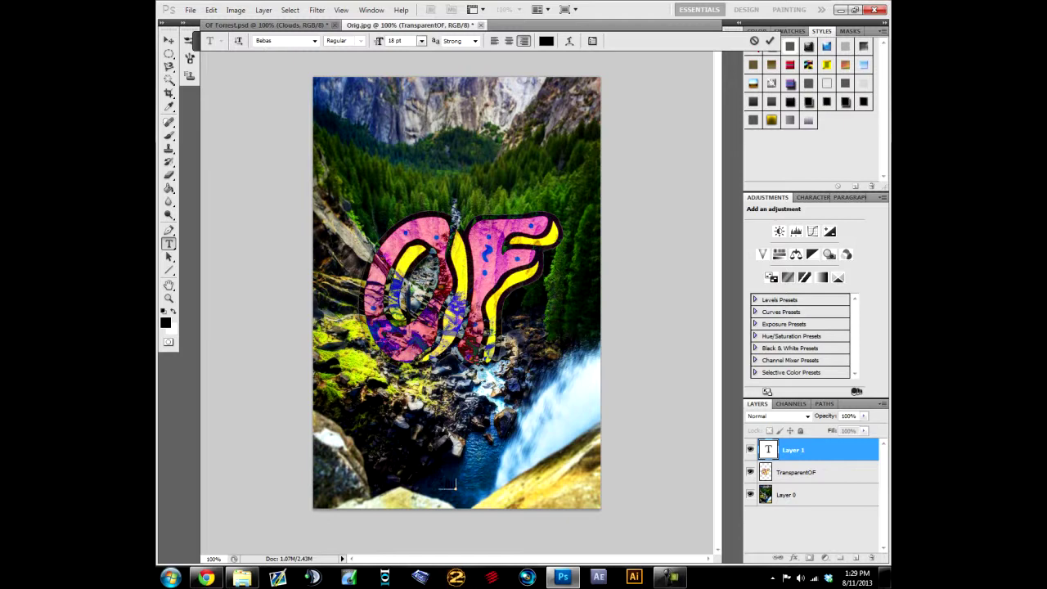
type("YOUTUBE.COM/")
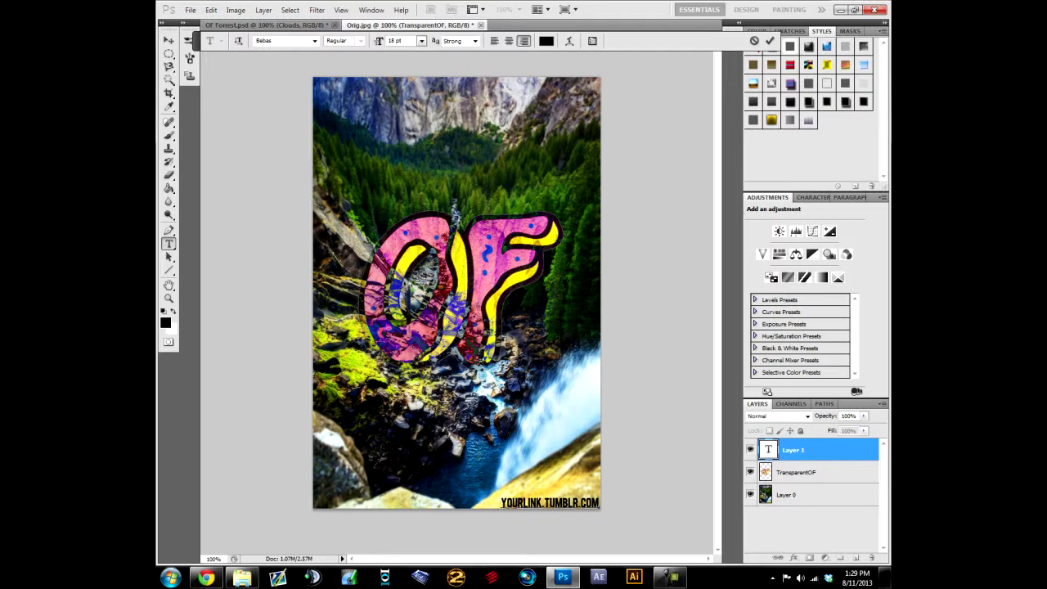
- Recolor the link text white and set its layer's blend mode to Overlay
key("ctrl+a")
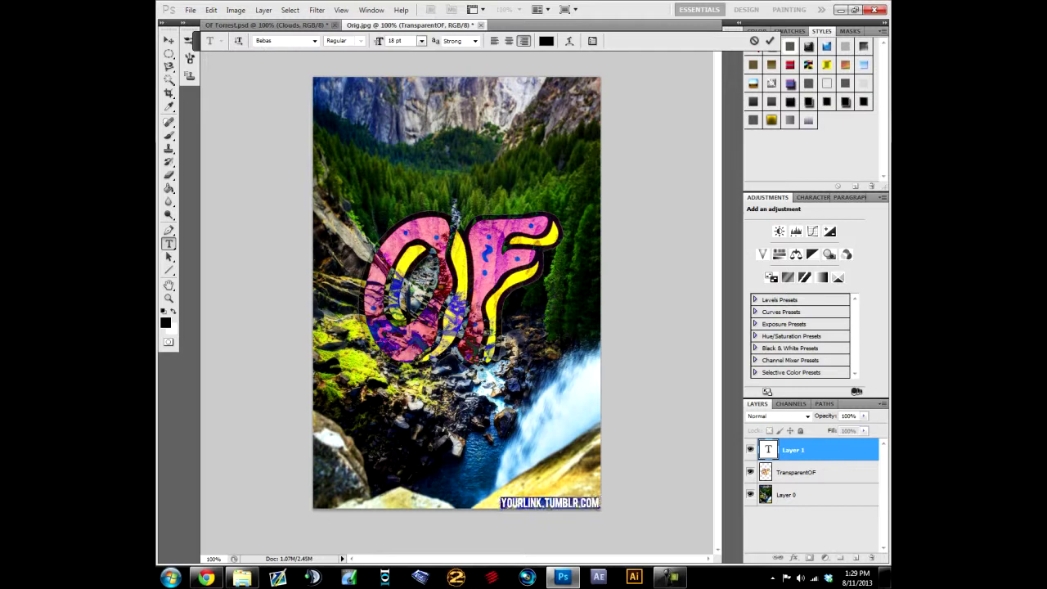
left_click(173, 311)
left_click(512, 501)
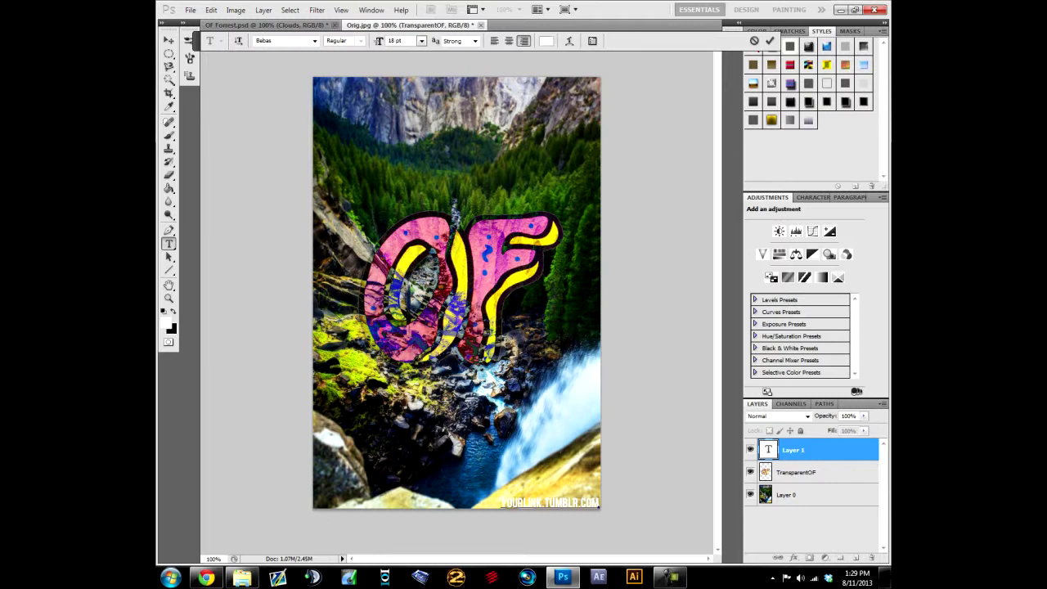
left_click(807, 416)
left_click(807, 417)
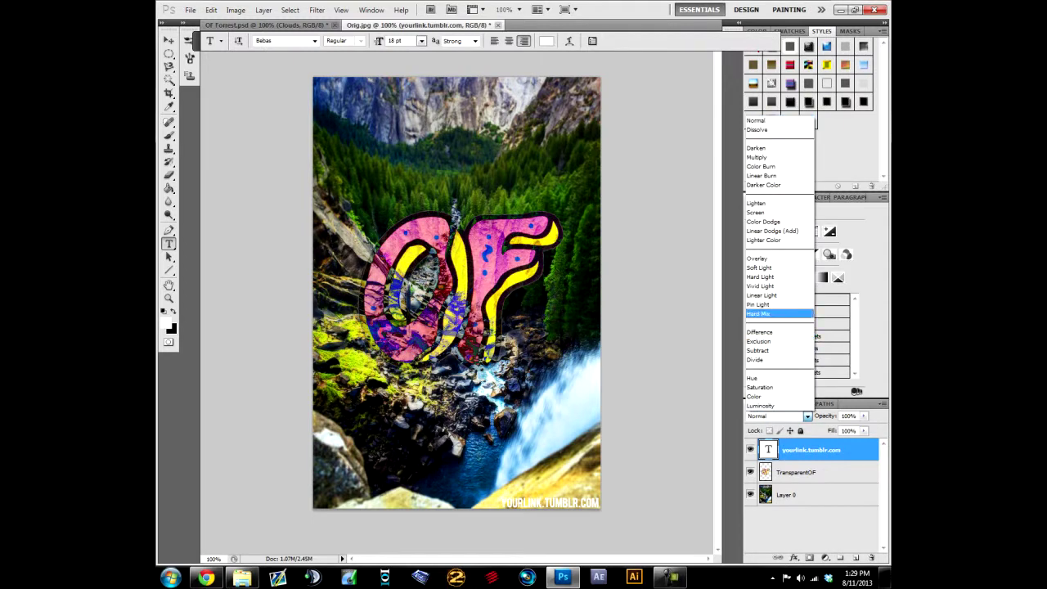
left_click(758, 259)
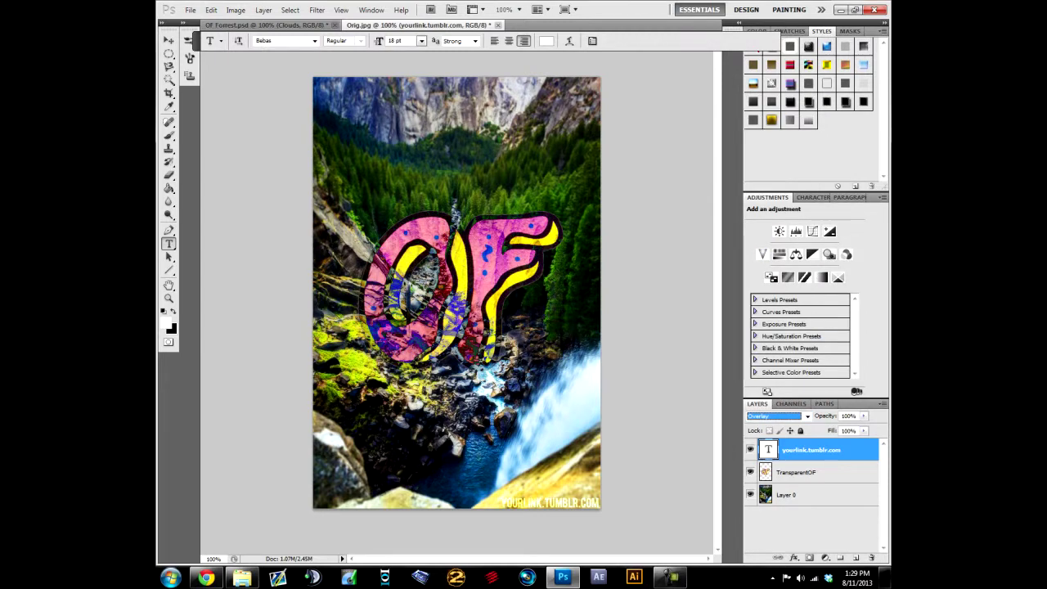
- Move the link text to the photo's lower-left corner, and delete the text layer
left_click(810, 528)
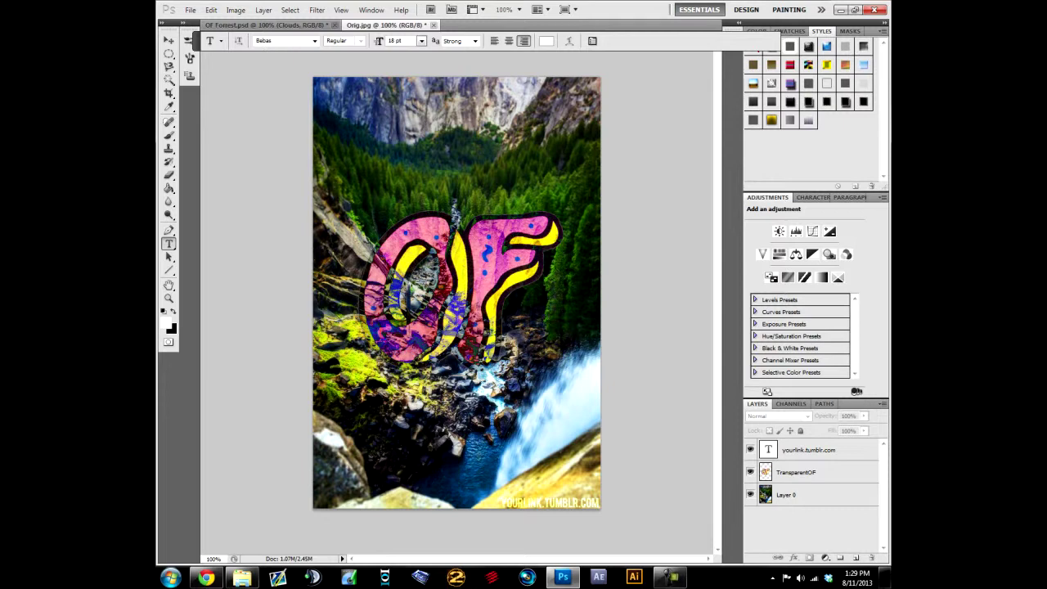
key("v")
left_click(524, 327)
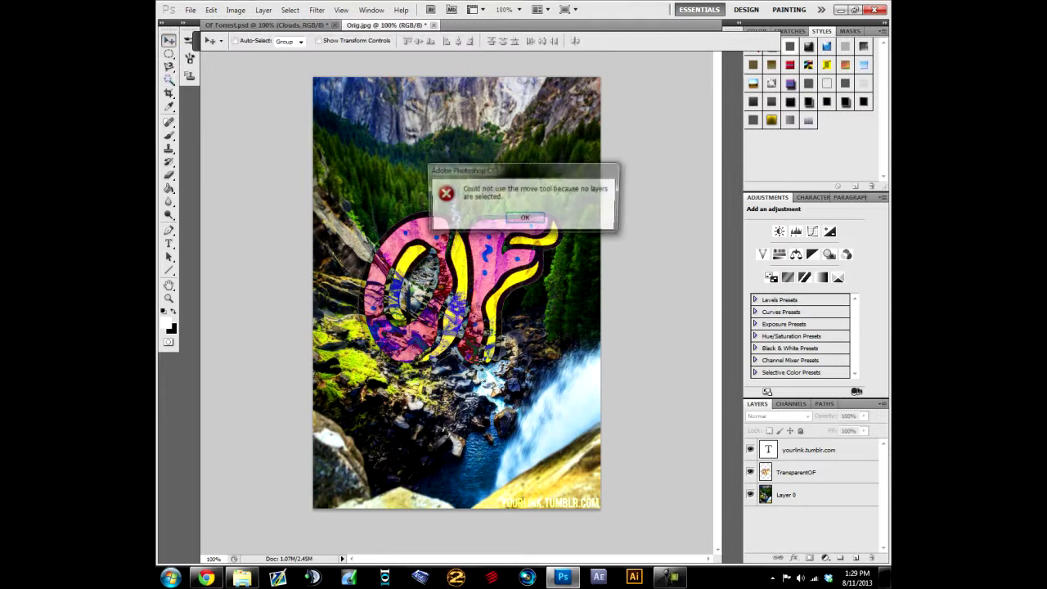
left_click(525, 218)
left_click(810, 450)
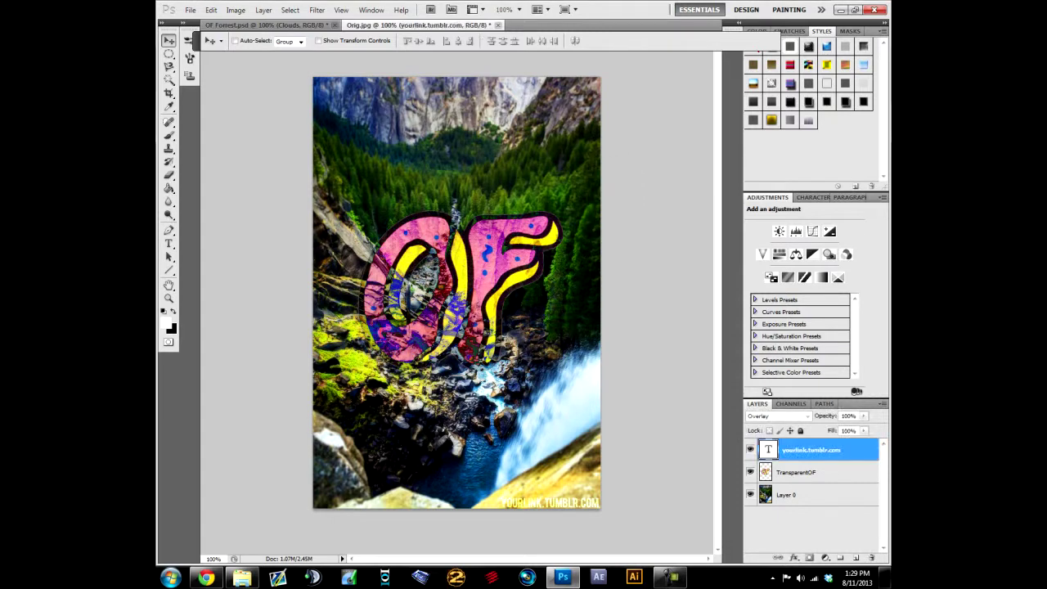
left_click_drag(550, 503, 360, 502)
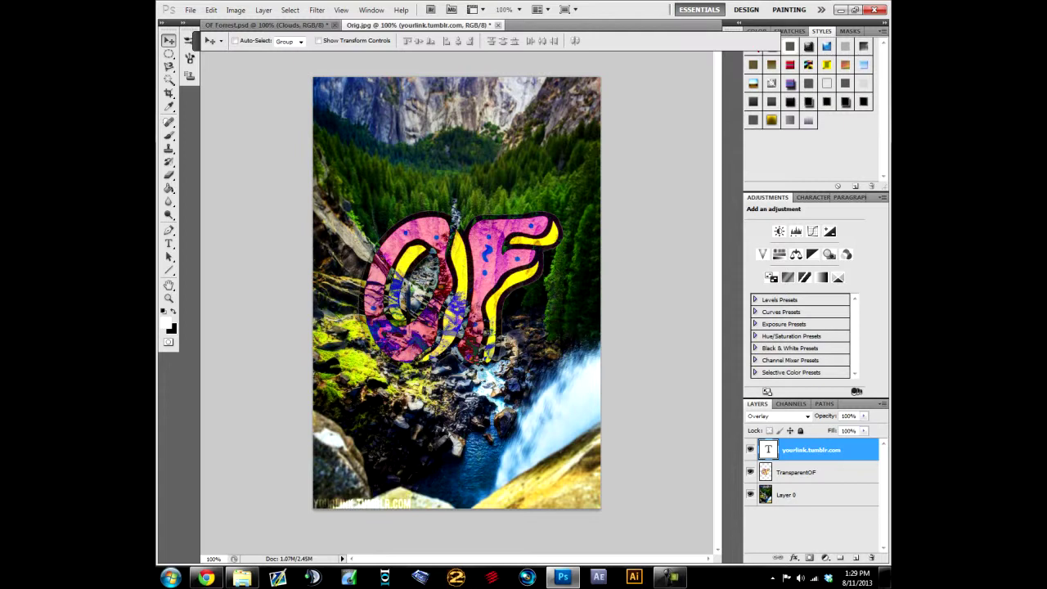
key("Delete")
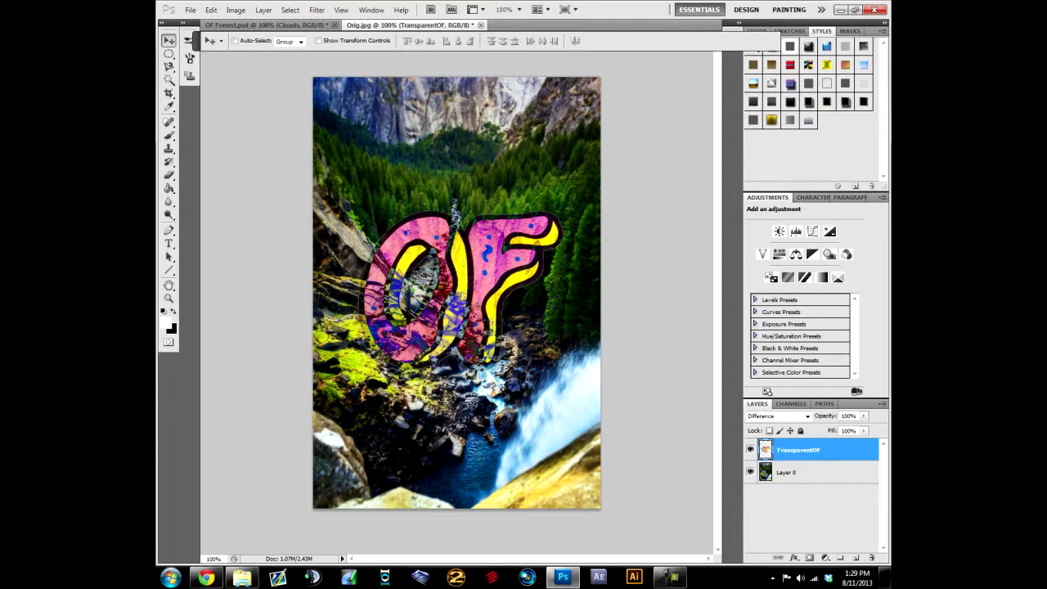
- Add a new layer directly above Layer 0 and render Clouds on it
left_click(802, 472)
left_click(341, 10)
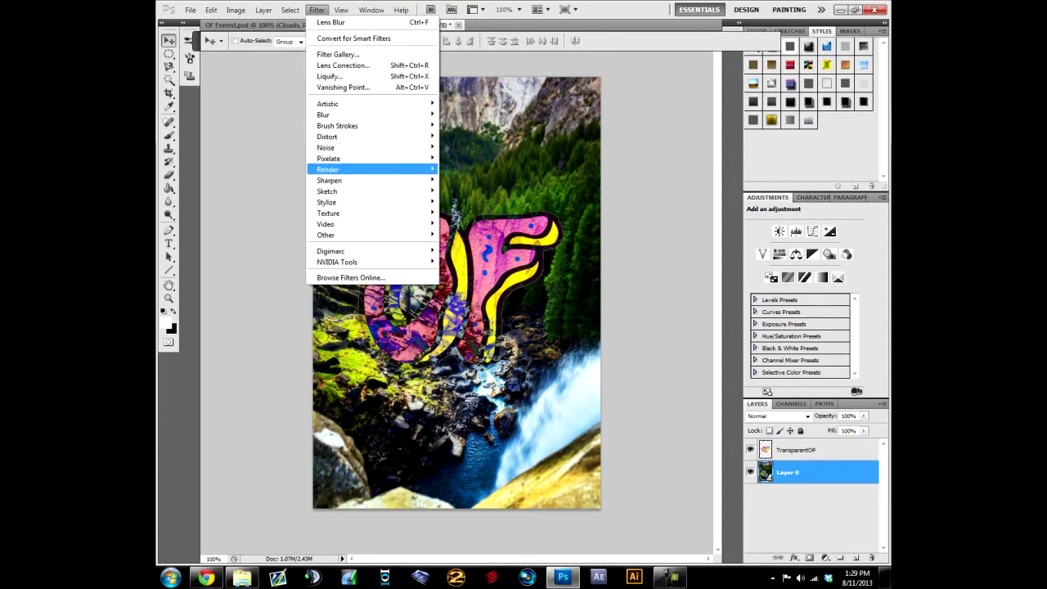
mouse_move(344, 170)
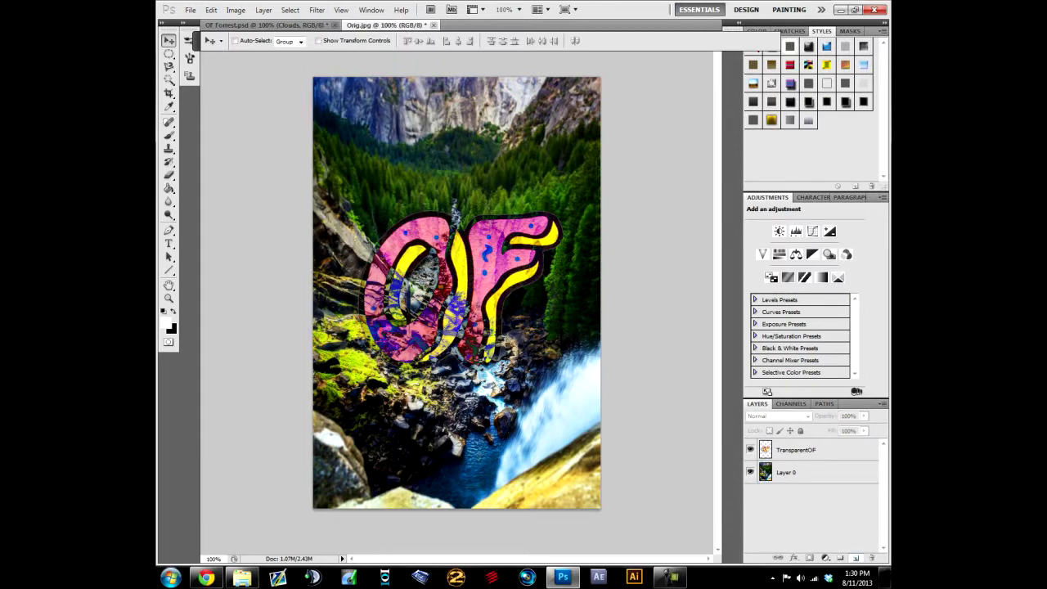
key("ctrl+shift+alt+n")
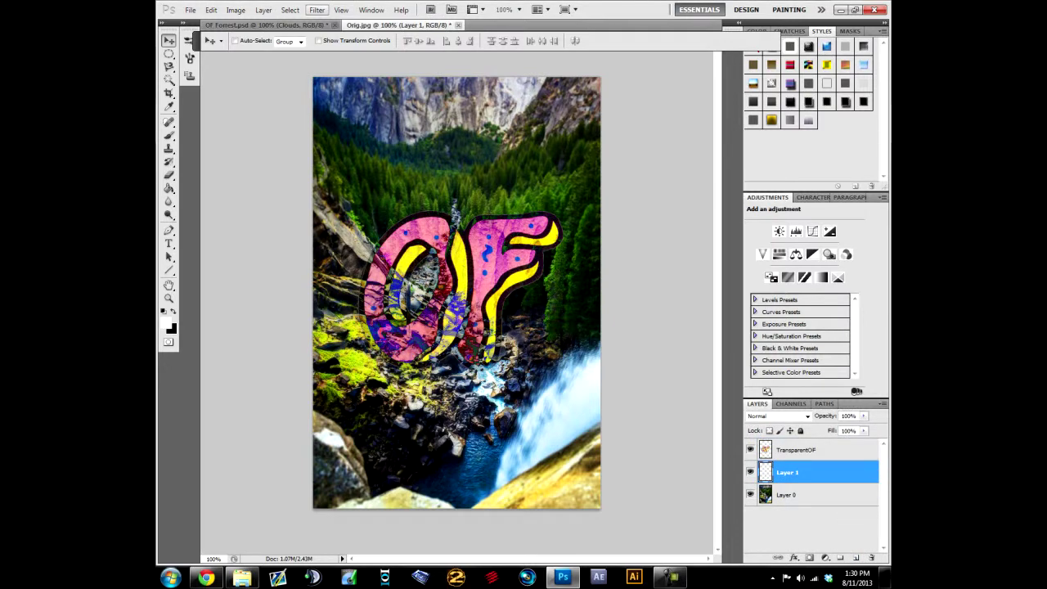
left_click(291, 10)
left_click(317, 9)
left_click(316, 10)
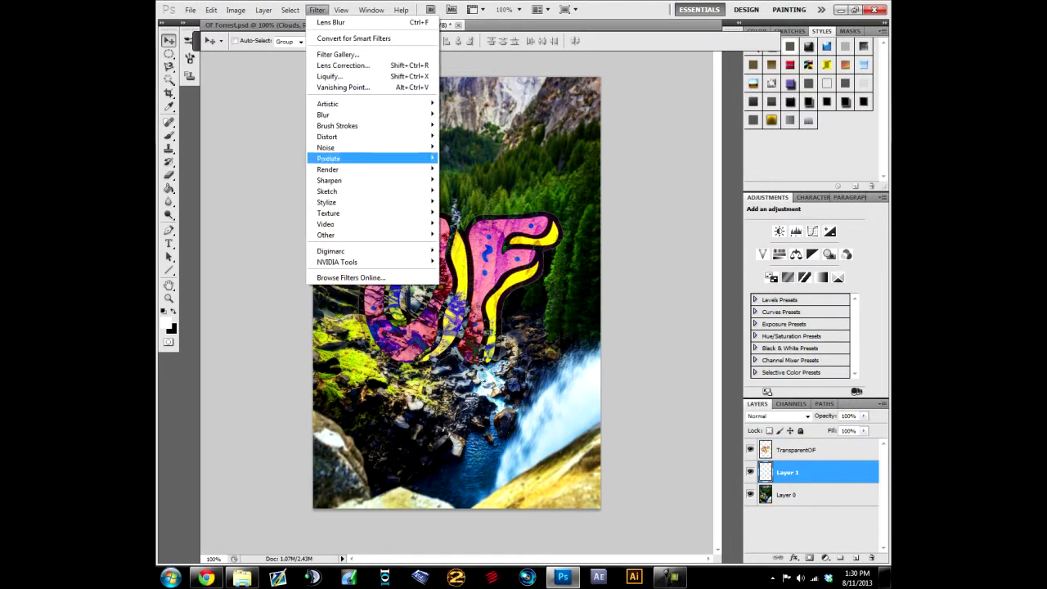
mouse_move(343, 168)
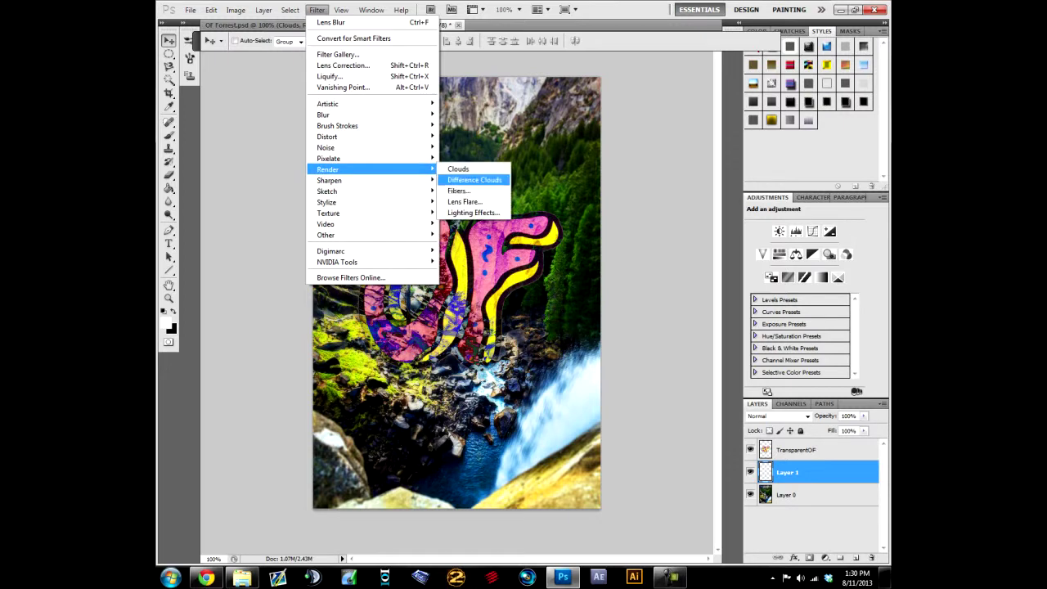
left_click(458, 168)
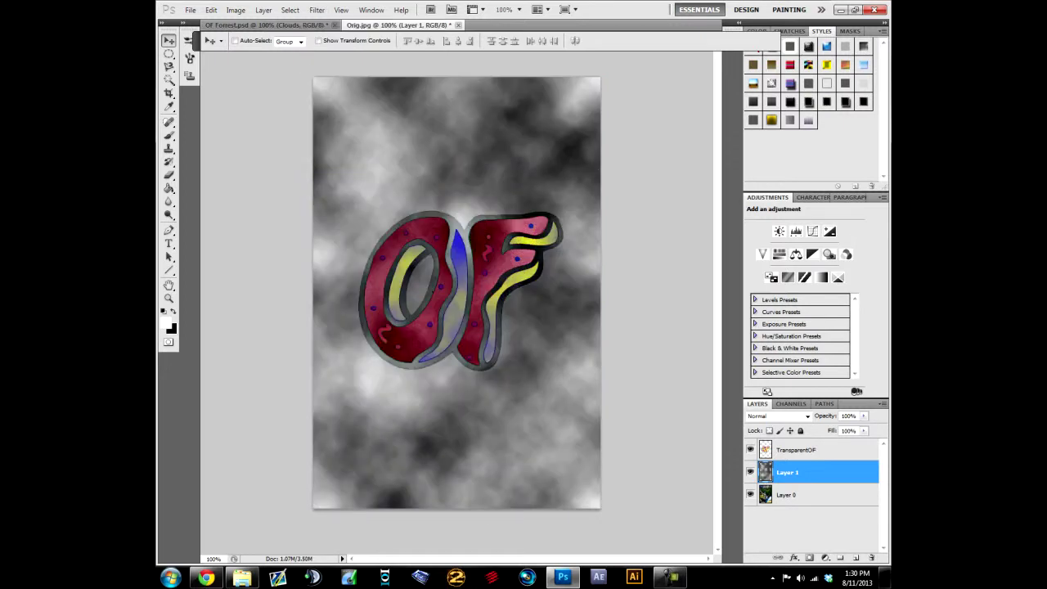
- Set the clouds layer's blend mode to Overlay and toggle its visibility to compare the effect
left_click(806, 415)
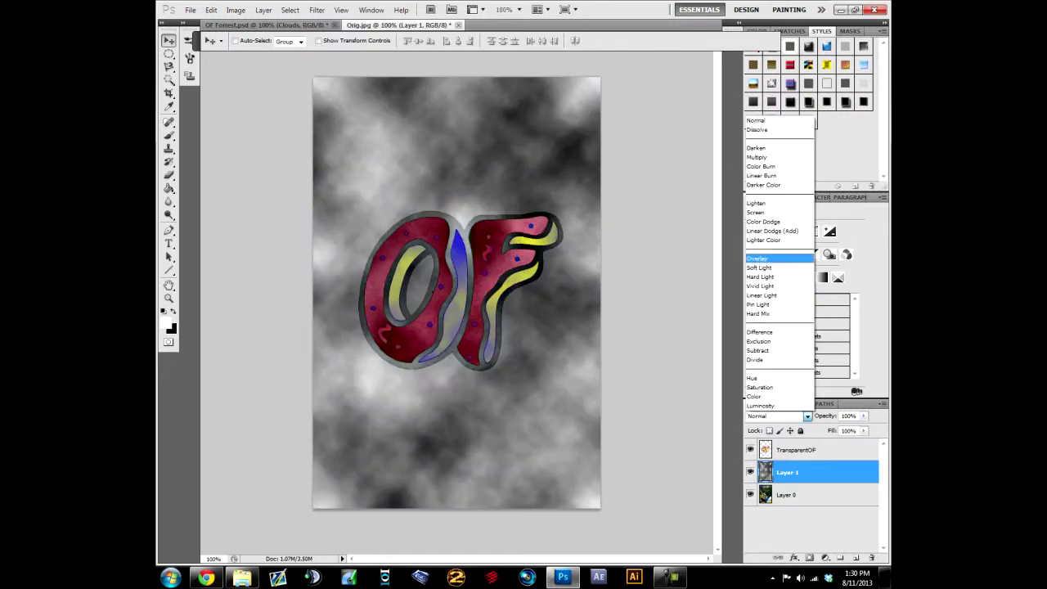
left_click(757, 259)
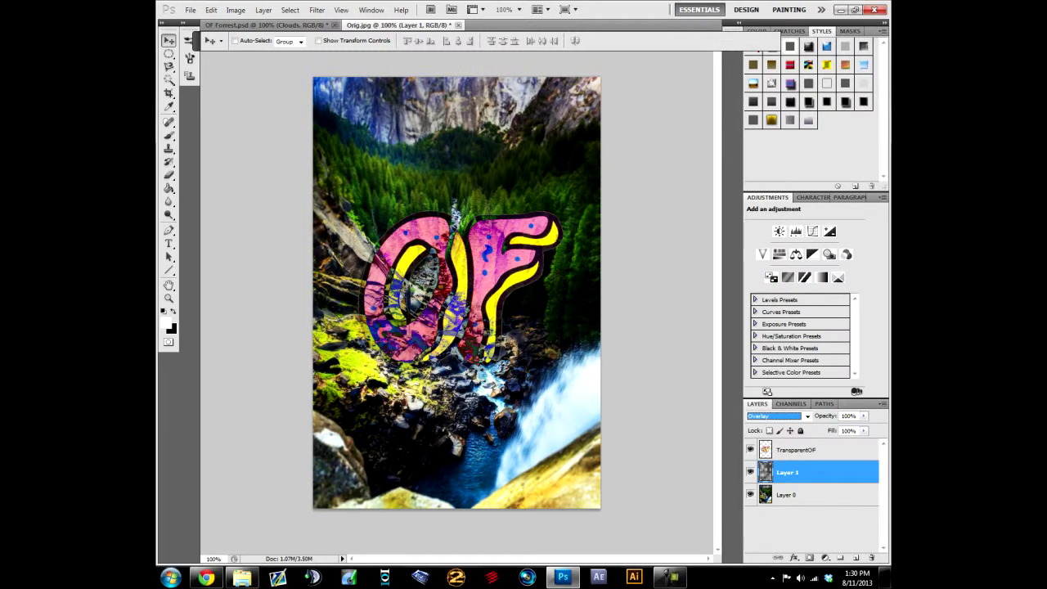
left_click(750, 472)
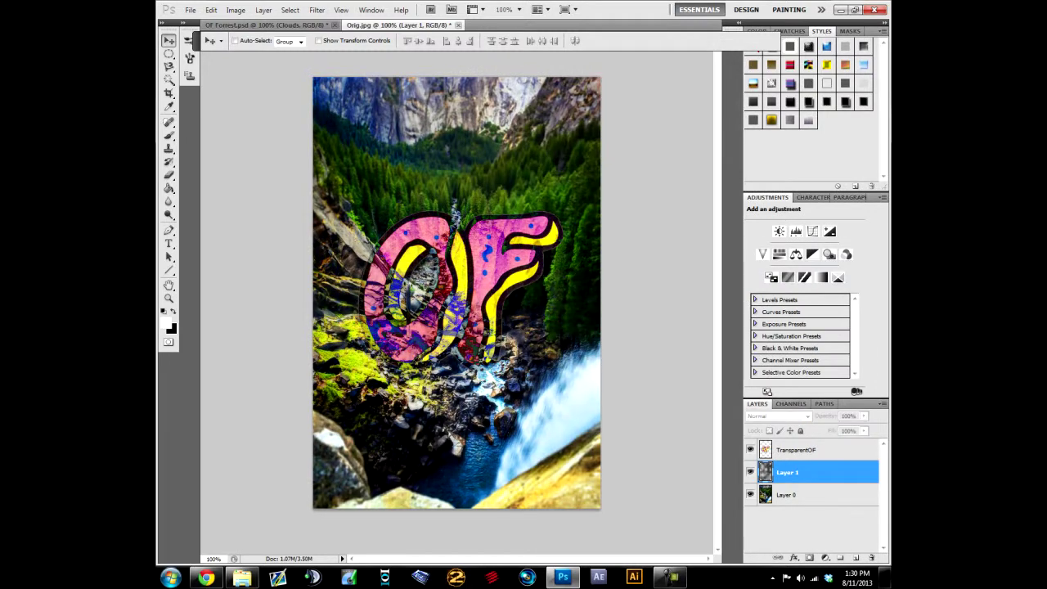
left_click(749, 472)
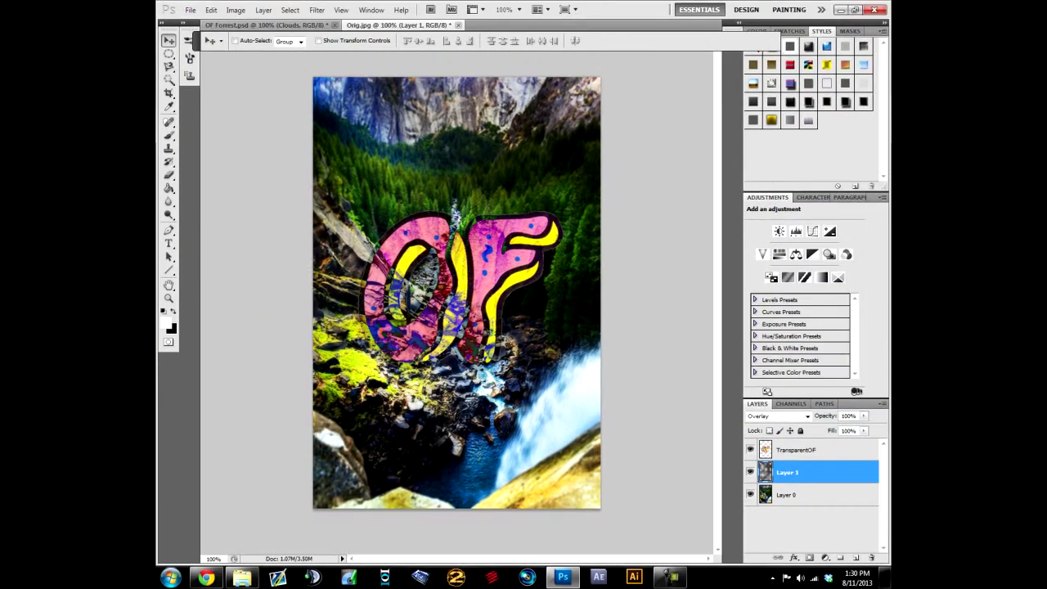
- Apply a Radial Blur to the clouds layer with amount 100, Zoom method, Best quality and the blur center near the upper-left corner
left_click(341, 9)
mouse_move(316, 9)
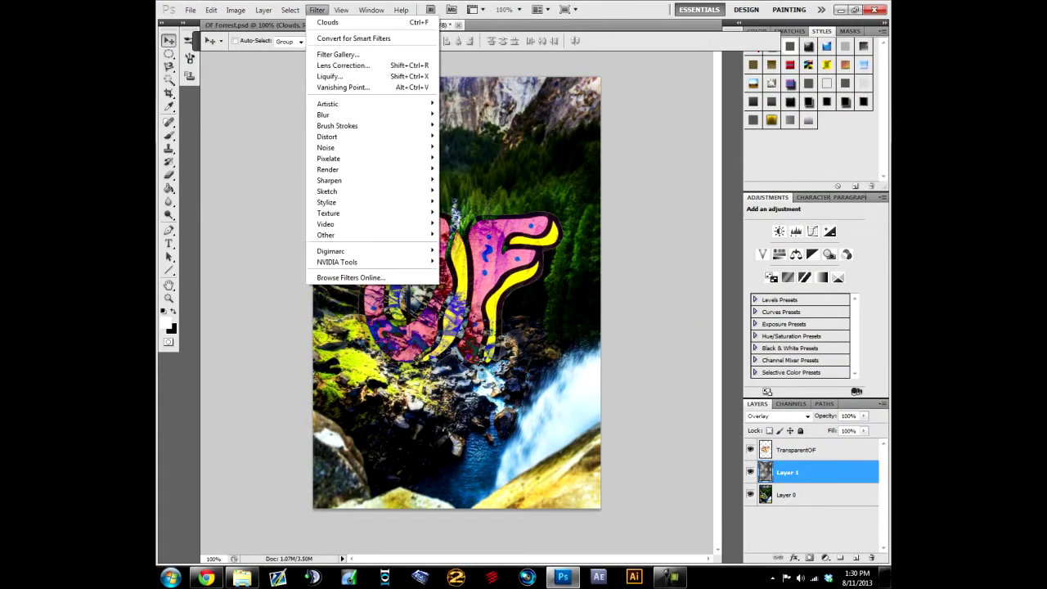
mouse_move(324, 115)
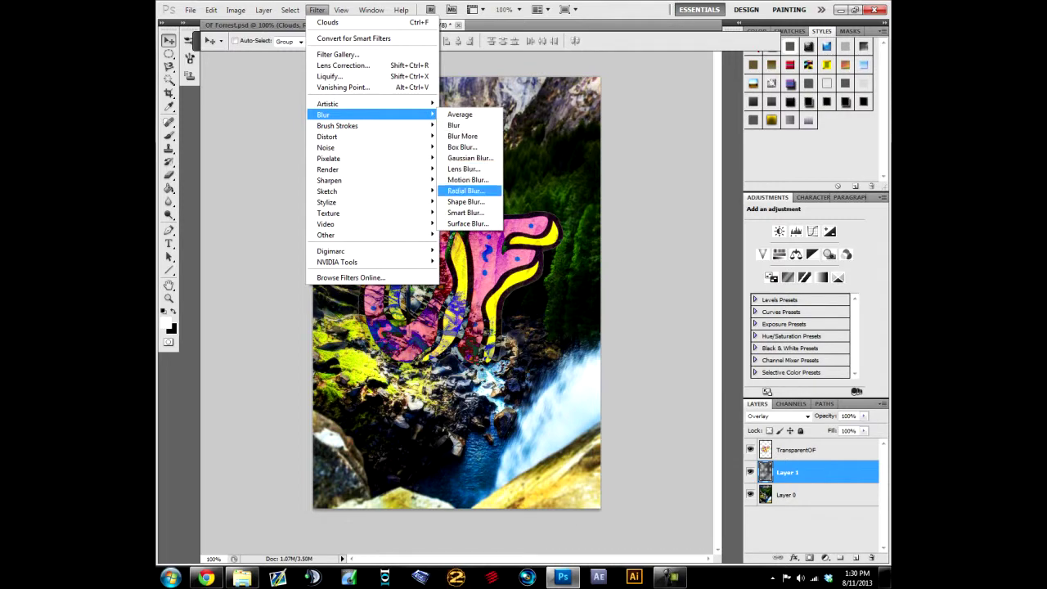
left_click(466, 187)
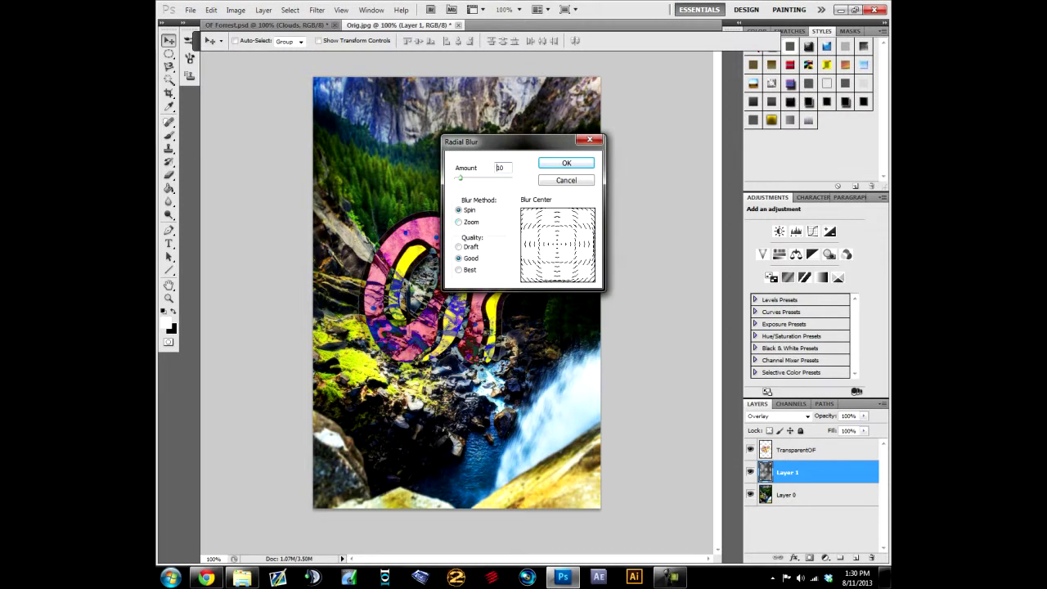
left_click(466, 222)
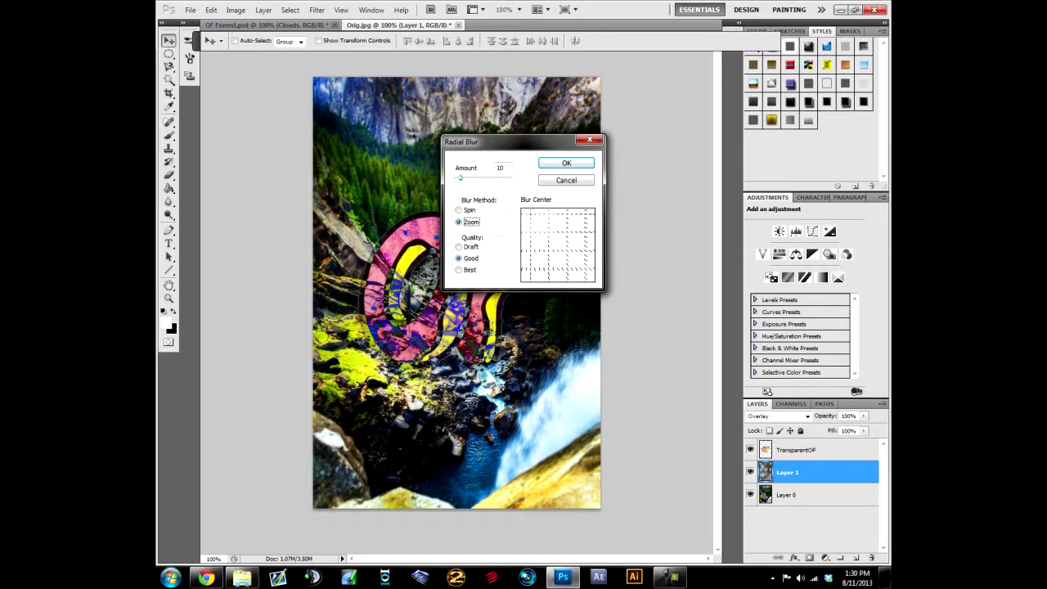
left_click_drag(460, 178, 513, 177)
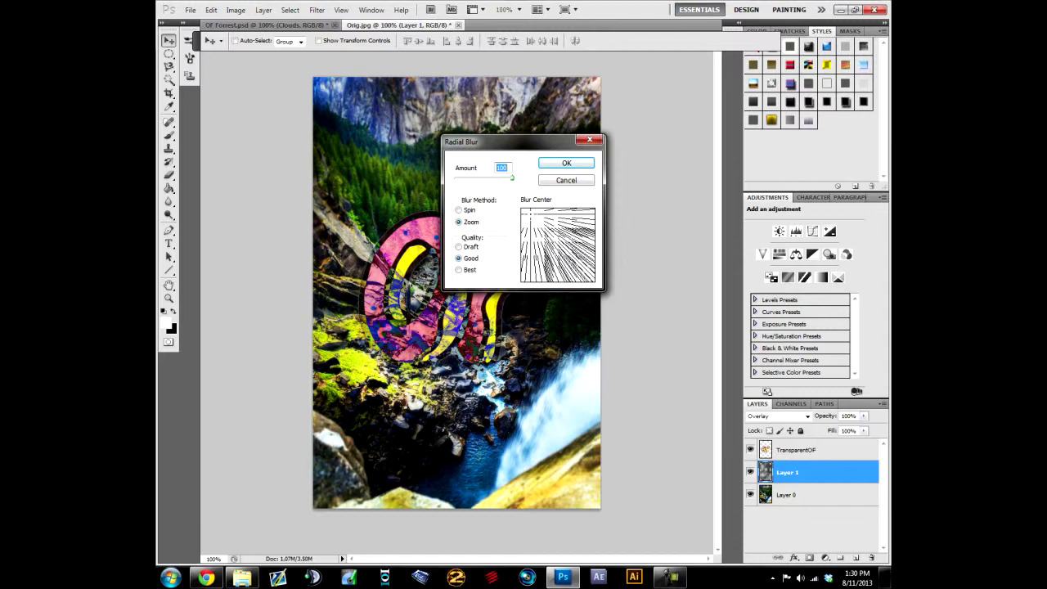
left_click(466, 270)
key("Return")
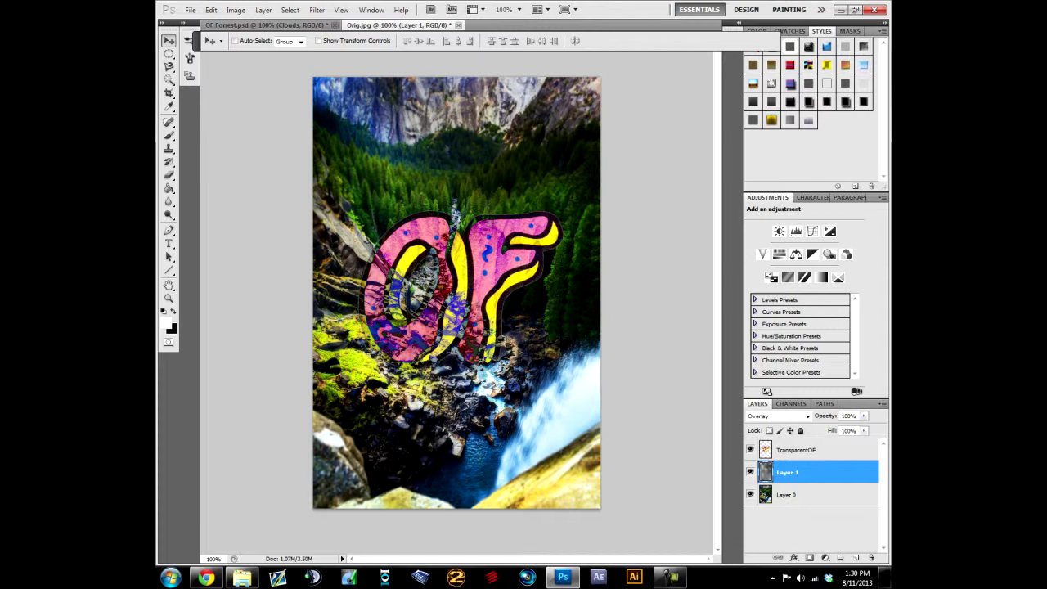
left_click(750, 472)
left_click(750, 472)
- Start a Lens Flare on Layer 0 and place the flare's center near the photo's upper-left corner
left_click(787, 495)
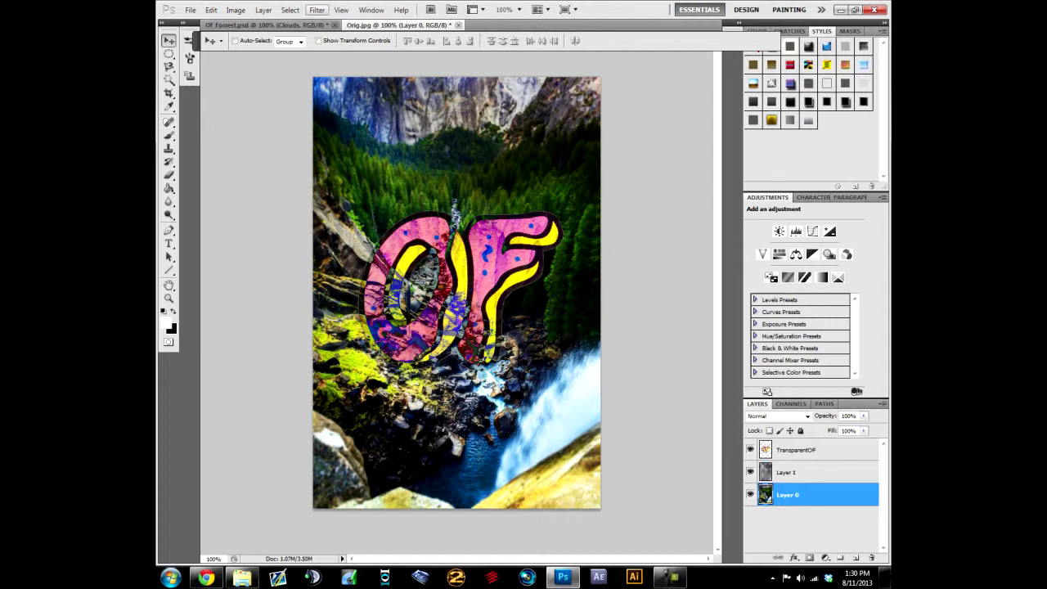
mouse_move(749, 472)
left_mouse_down()
mouse_move(750, 450)
mouse_move(750, 472)
left_mouse_up()
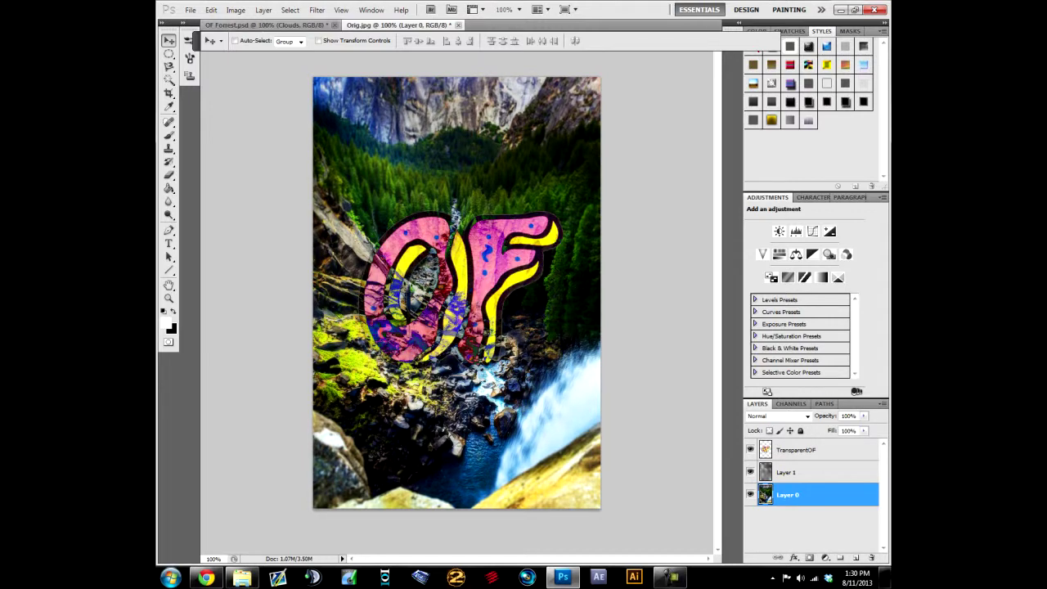
left_click(316, 10)
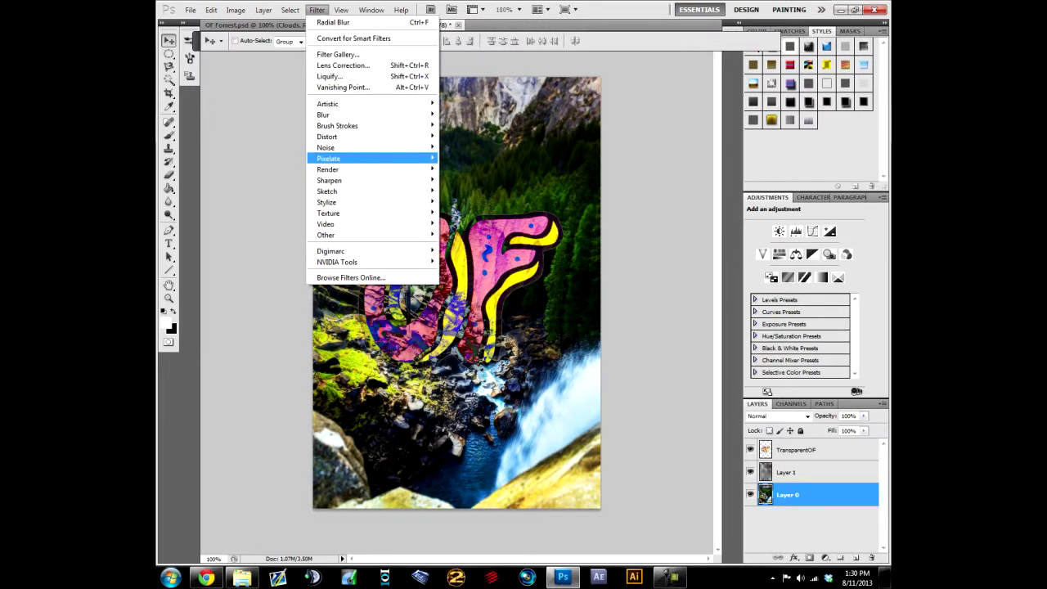
mouse_move(327, 169)
left_click(463, 201)
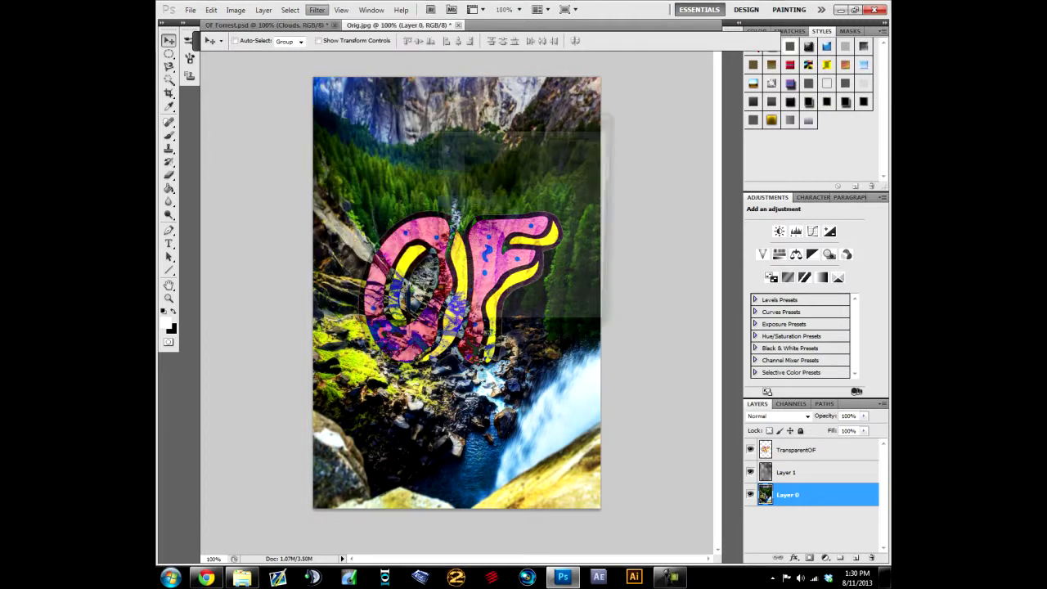
left_click_drag(505, 120, 633, 135)
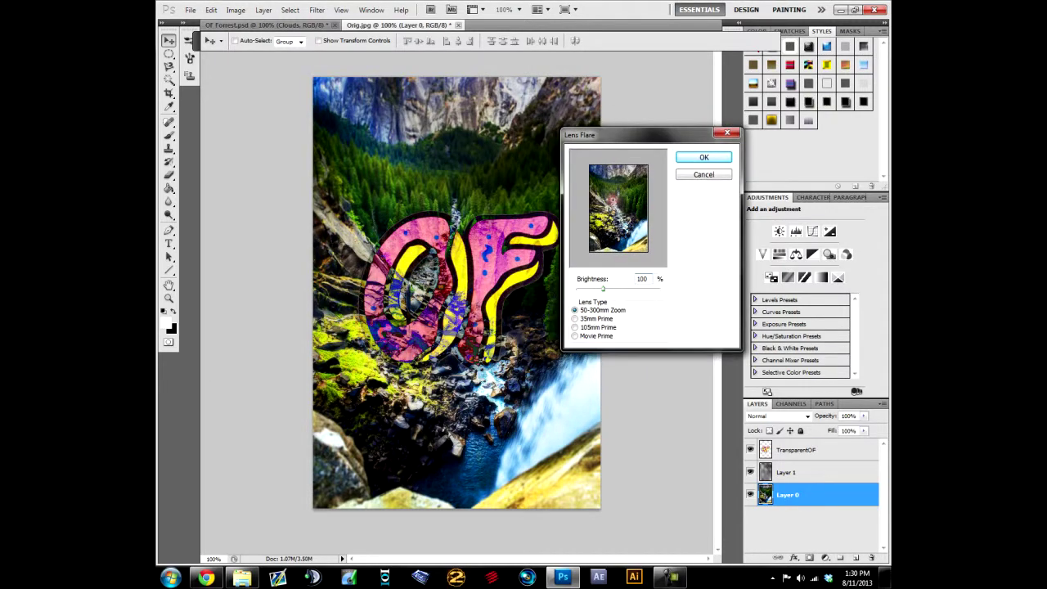
left_click_drag(612, 199, 596, 168)
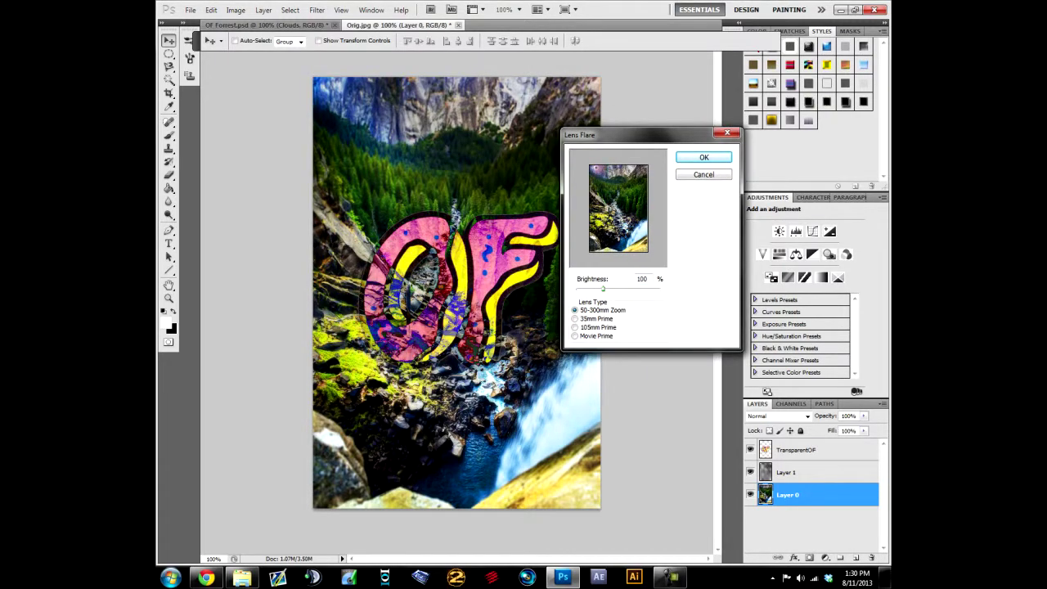
- Set the flare to 149% brightness and 105mm Prime, shift its center closer to the upper-left corner, and apply it
left_click_drag(603, 289, 618, 288)
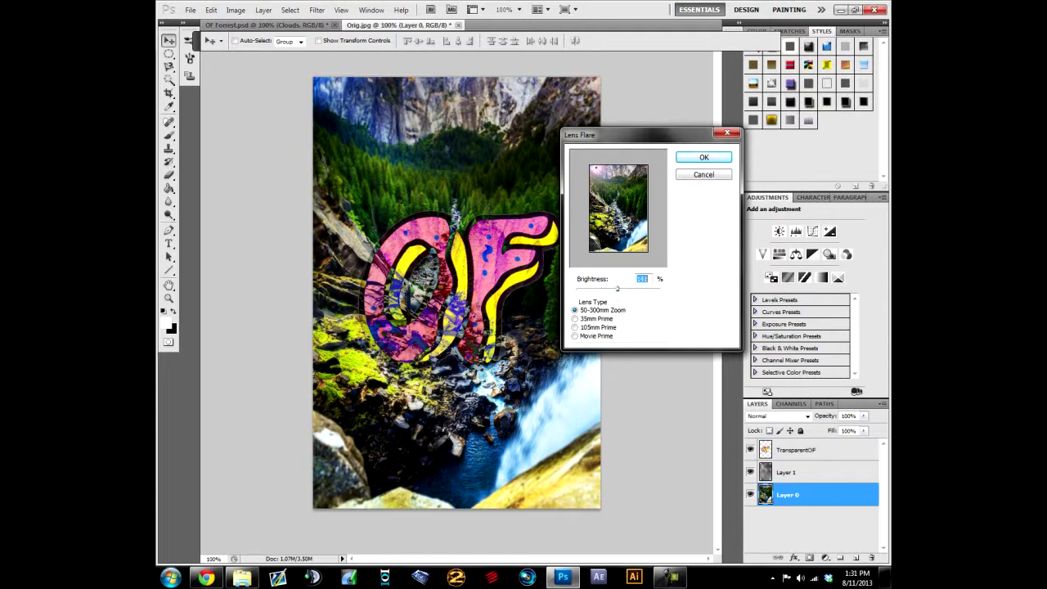
left_click(575, 319)
key("Down")
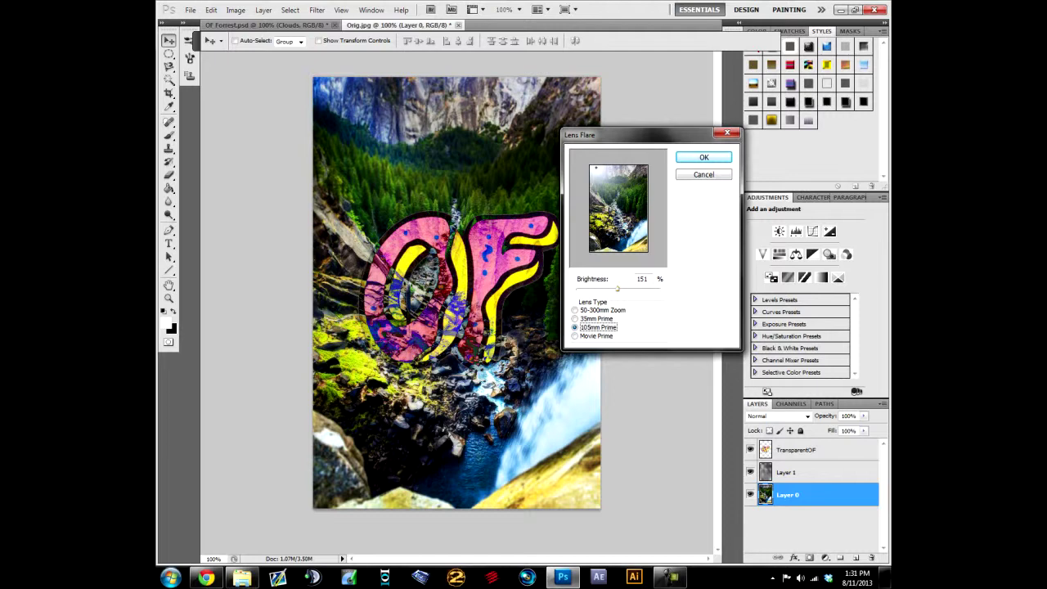
key("shift+Tab")
key("Down")
key("Down")
key("Down")
key("Down")
key("Down")
key("Down")
left_click(593, 170)
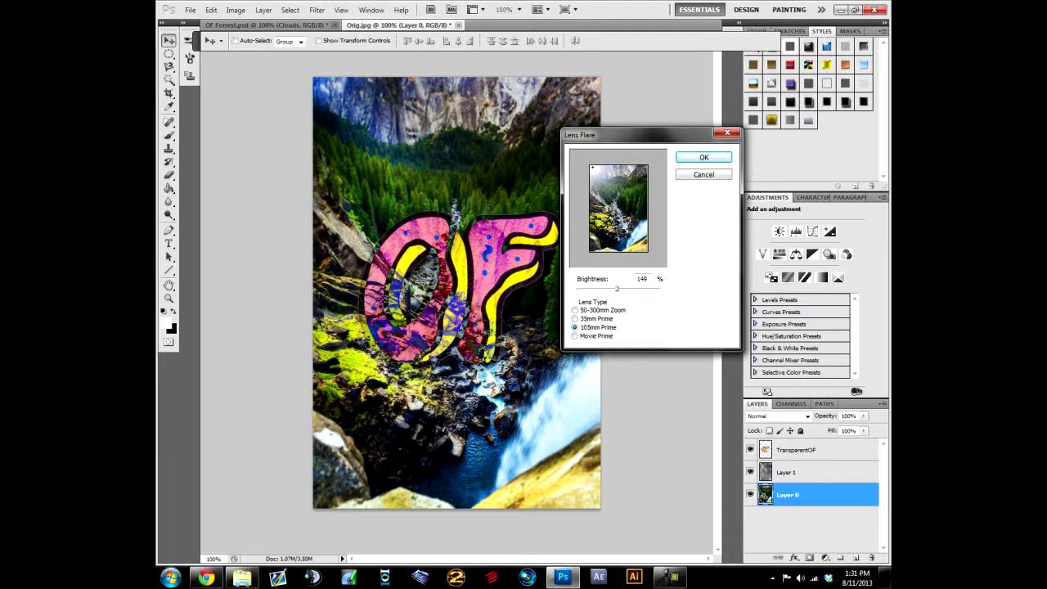
key("Return")
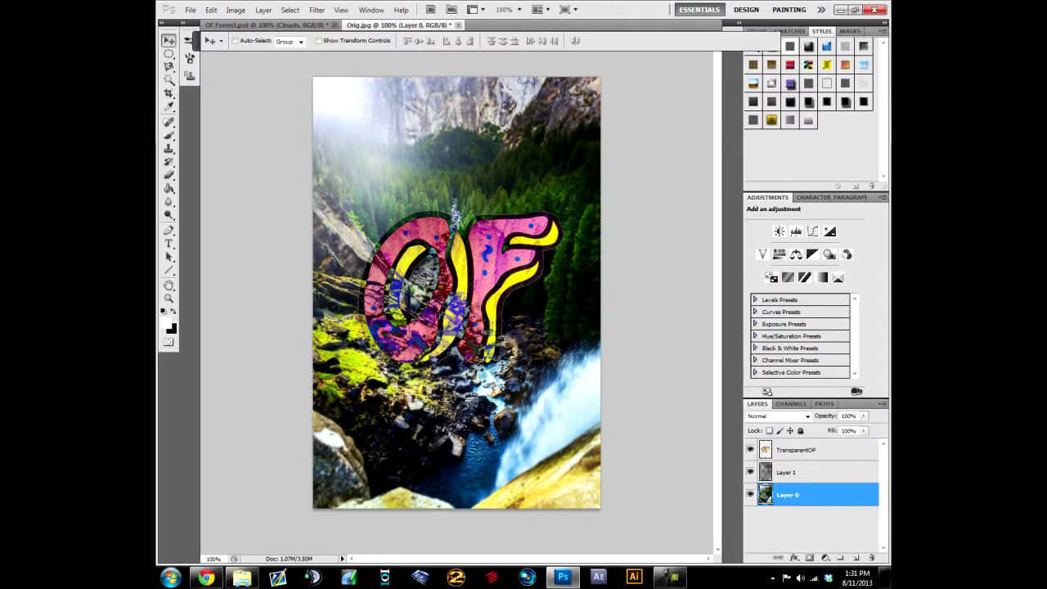
- Switch between Chrome and Photoshop to compare the published OF edit with the current image
left_click(206, 577)
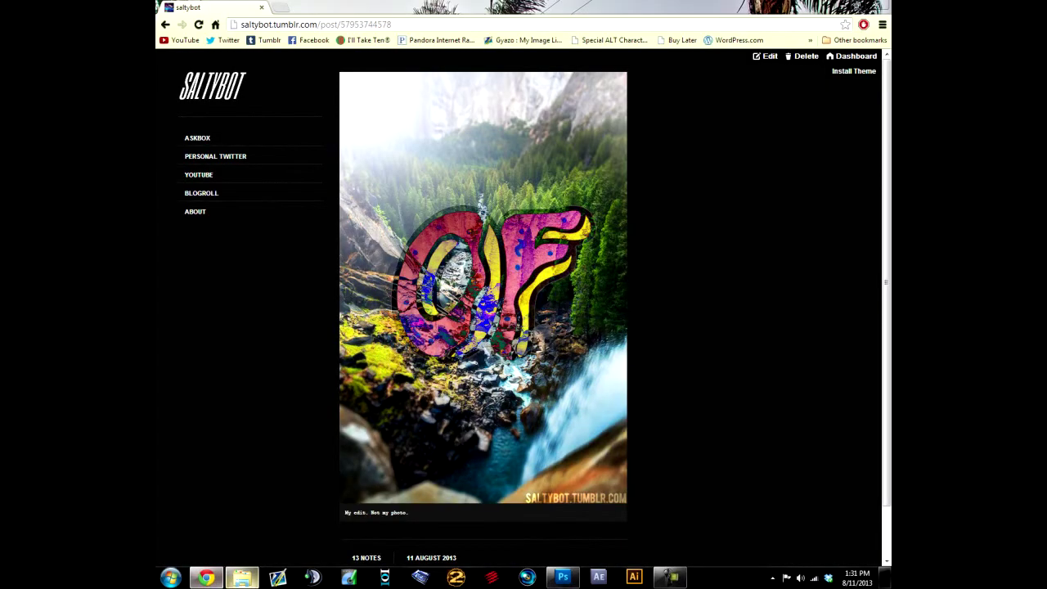
mouse_move(242, 577)
left_click(562, 578)
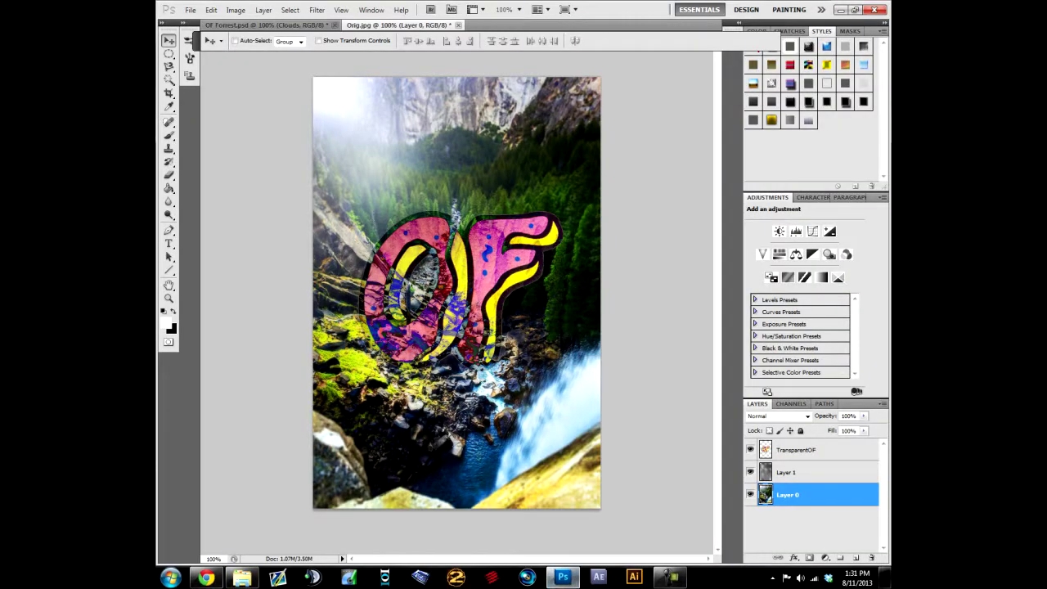
left_click(206, 577)
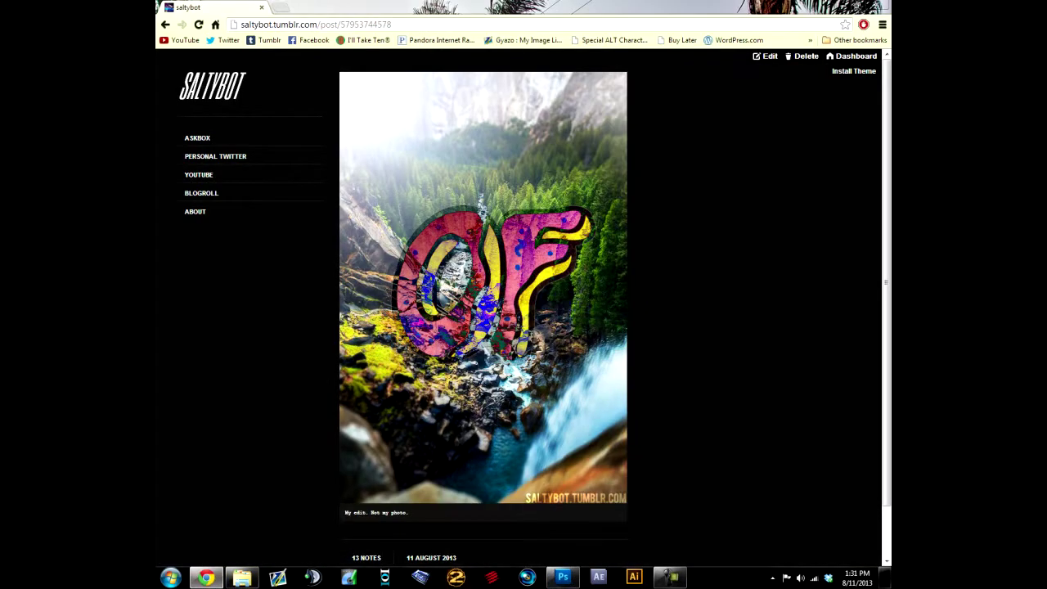
left_click(563, 577)
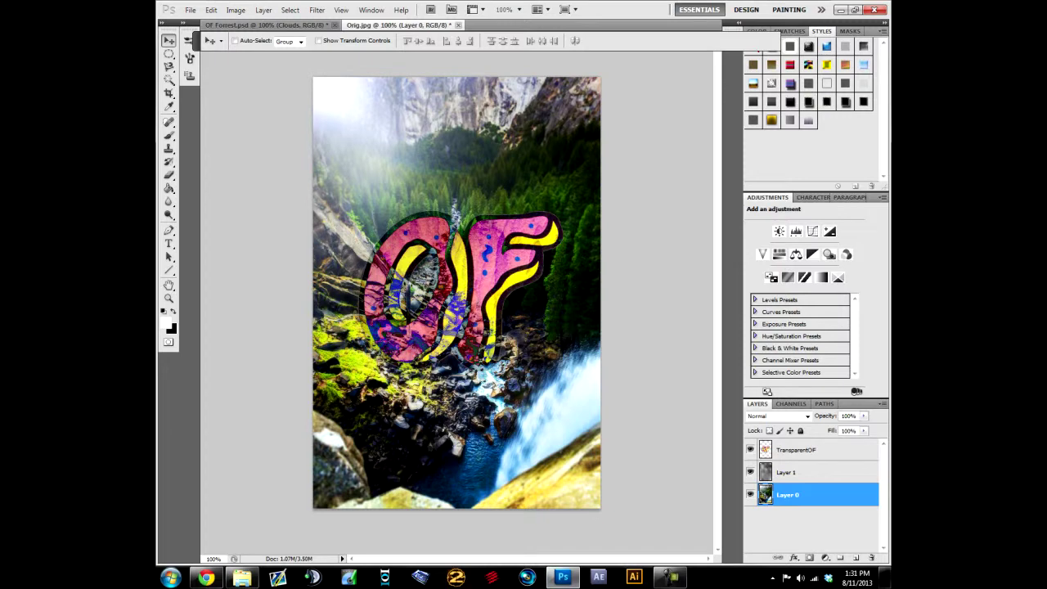
- Try the Subtract blend mode on the TransparentOF layer and return it to Difference
left_click(797, 449)
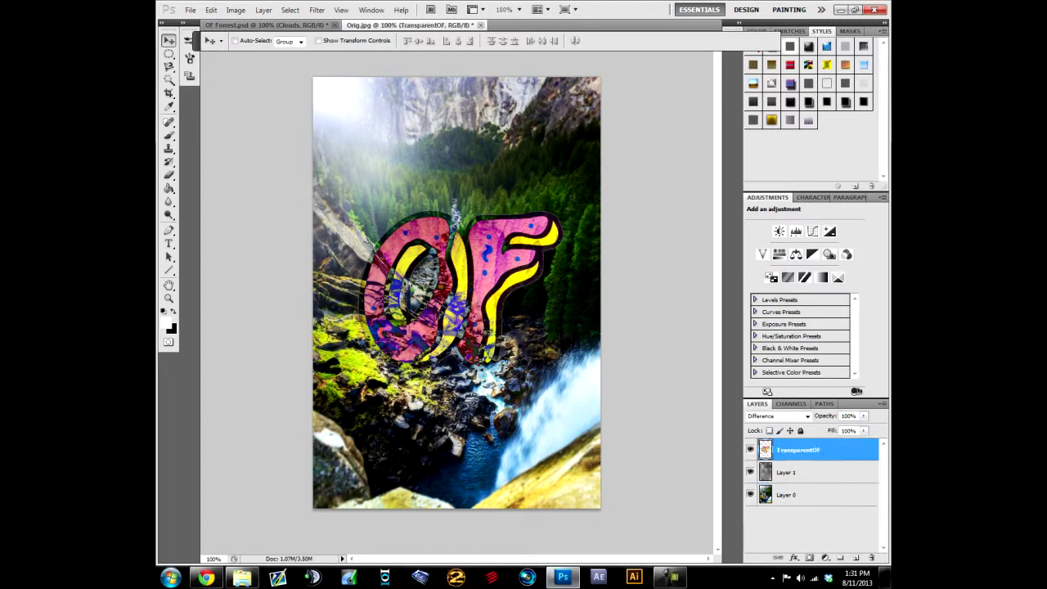
left_click(777, 416)
left_click(759, 351)
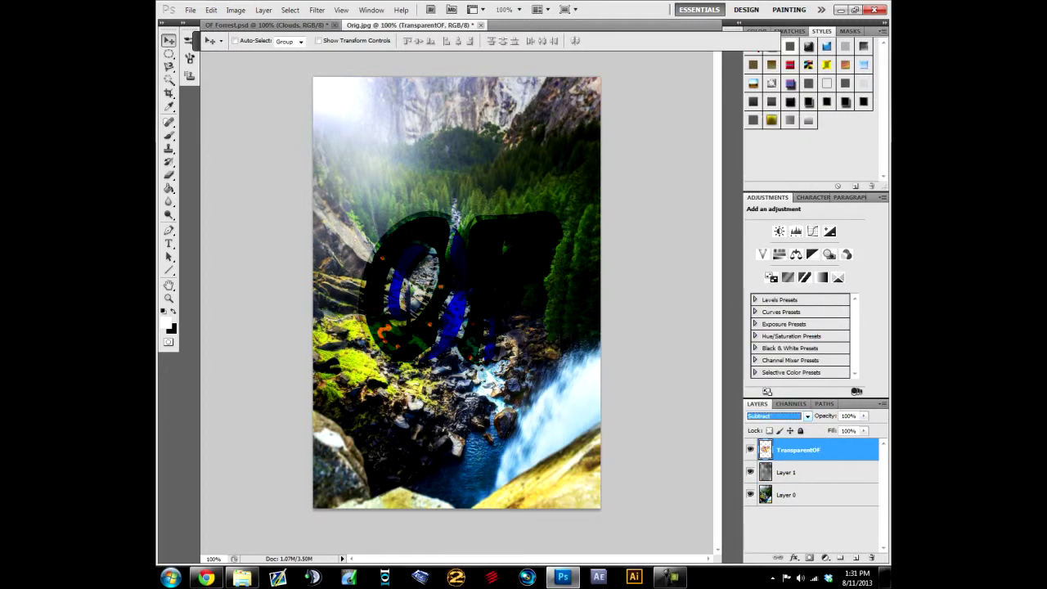
left_click(785, 415)
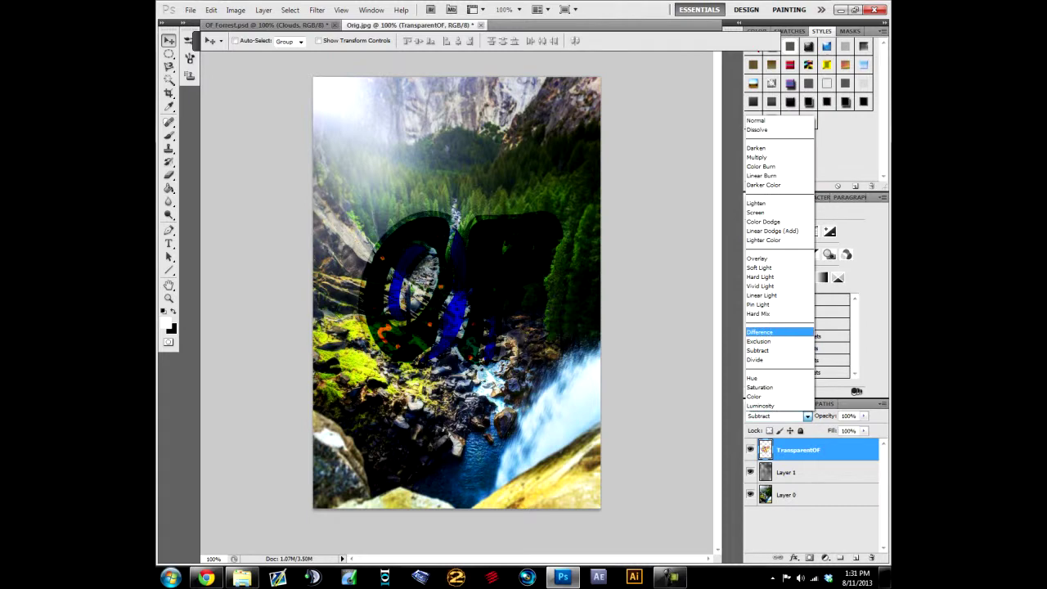
left_click(759, 331)
- View the published OF edit in Chrome again and return to Photoshop to compare its logo blending and lighting
left_click(206, 578)
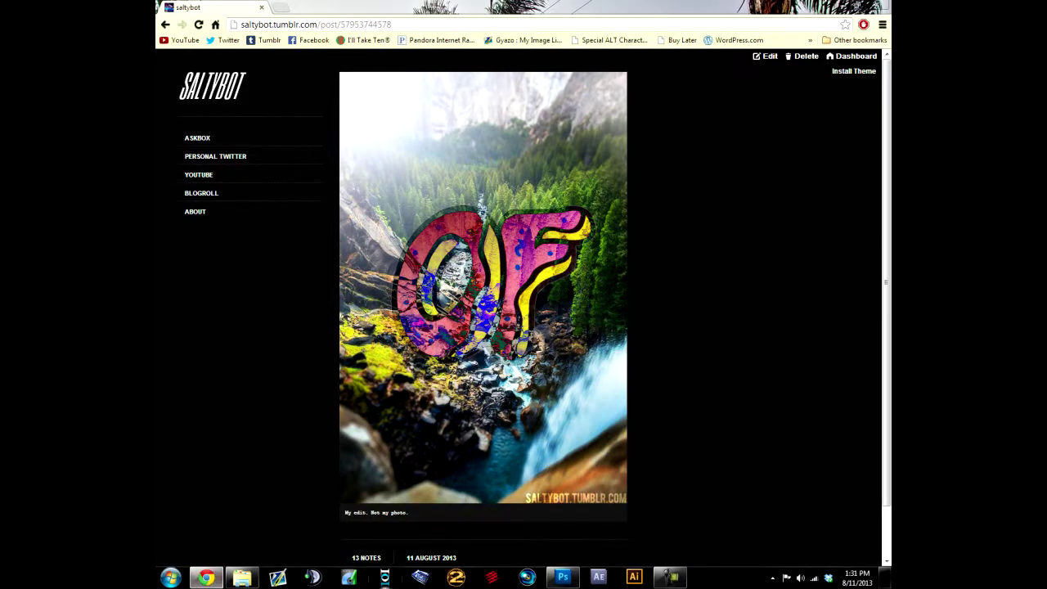
right_click(563, 578)
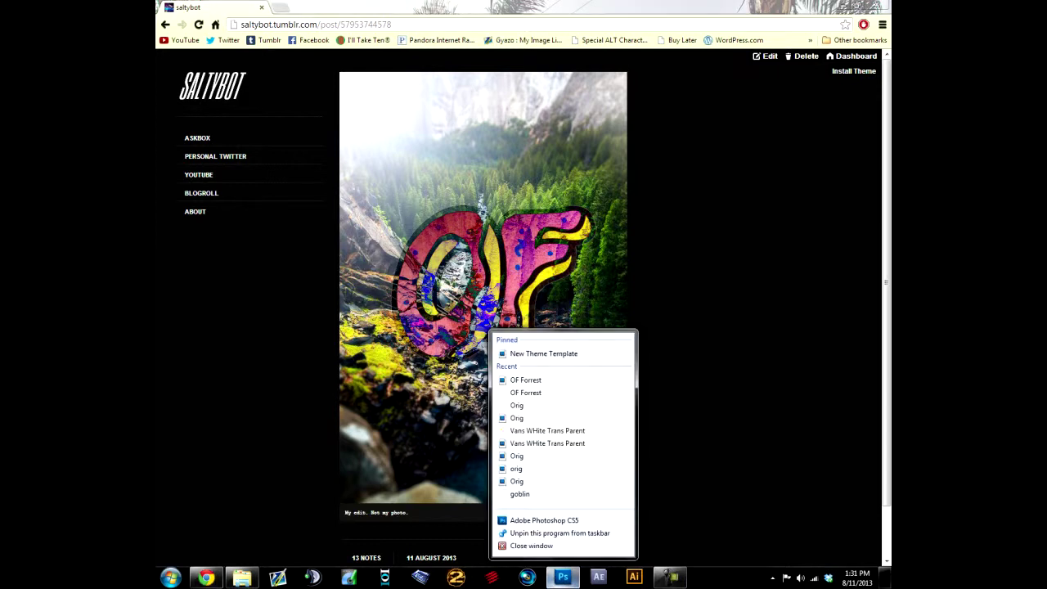
key("Escape")
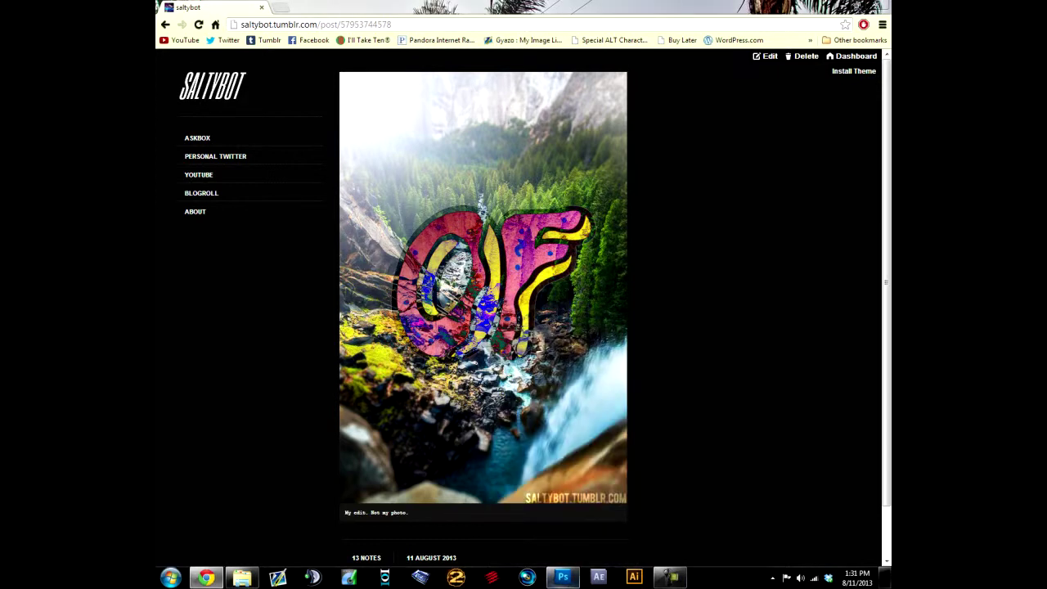
mouse_move(562, 578)
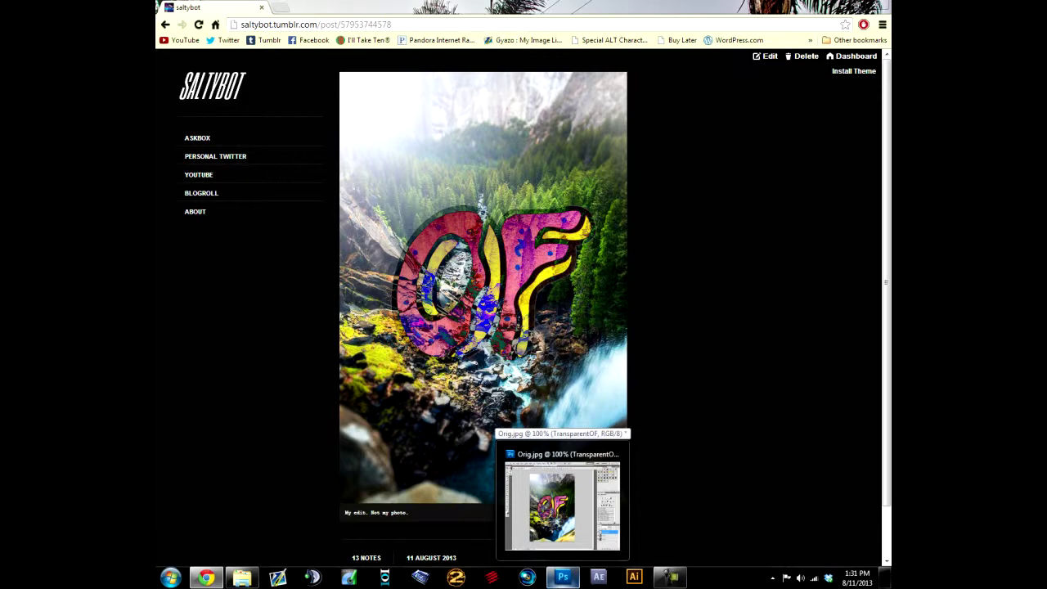
left_click(562, 498)
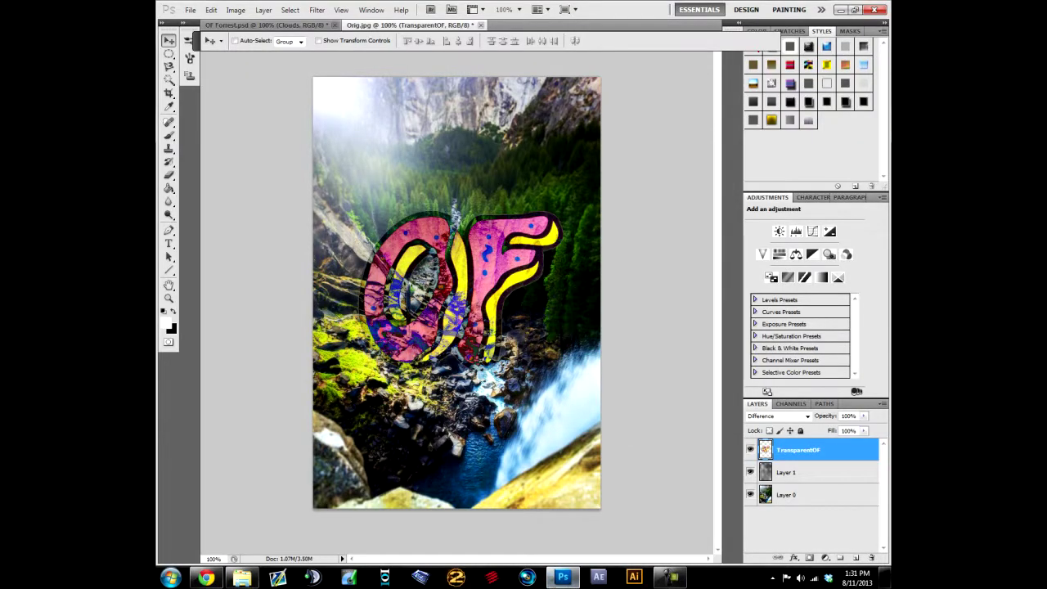
mouse_move(206, 577)
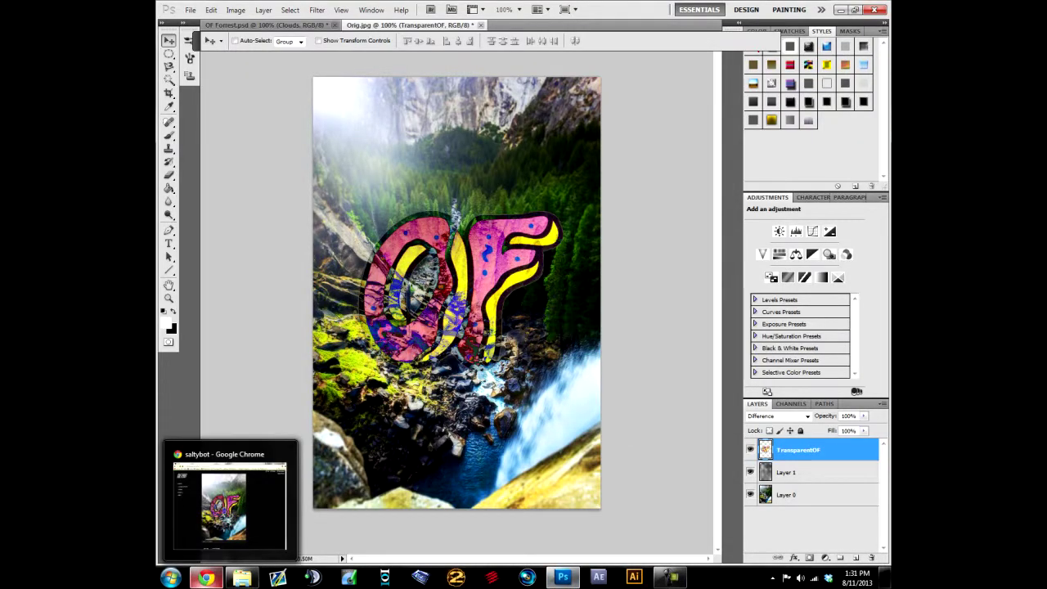